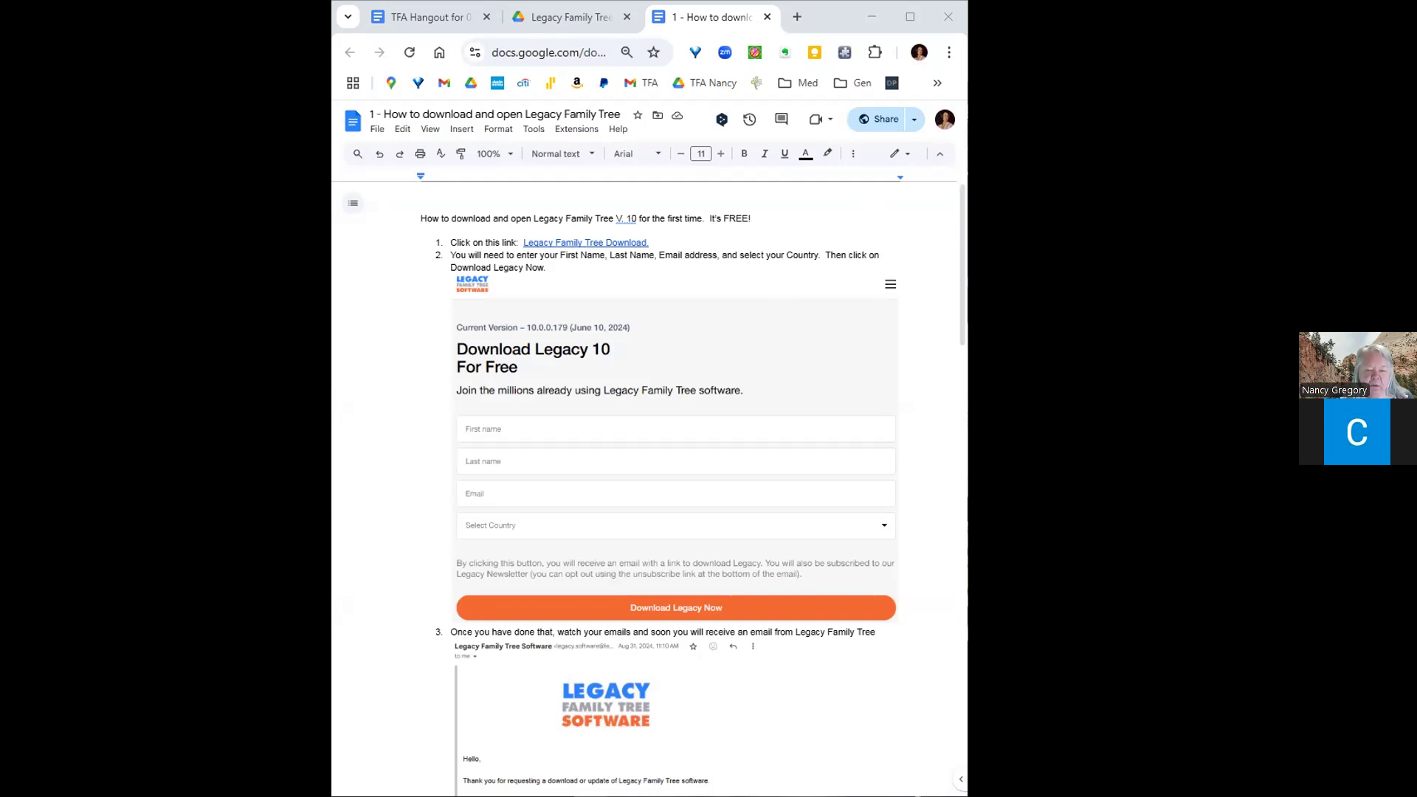
- Read through the guide on downloading and installing Legacy Family Tree, from the download request form to the link for the next lesson
{"action": "left_click", "coordinate": [954, 238]}
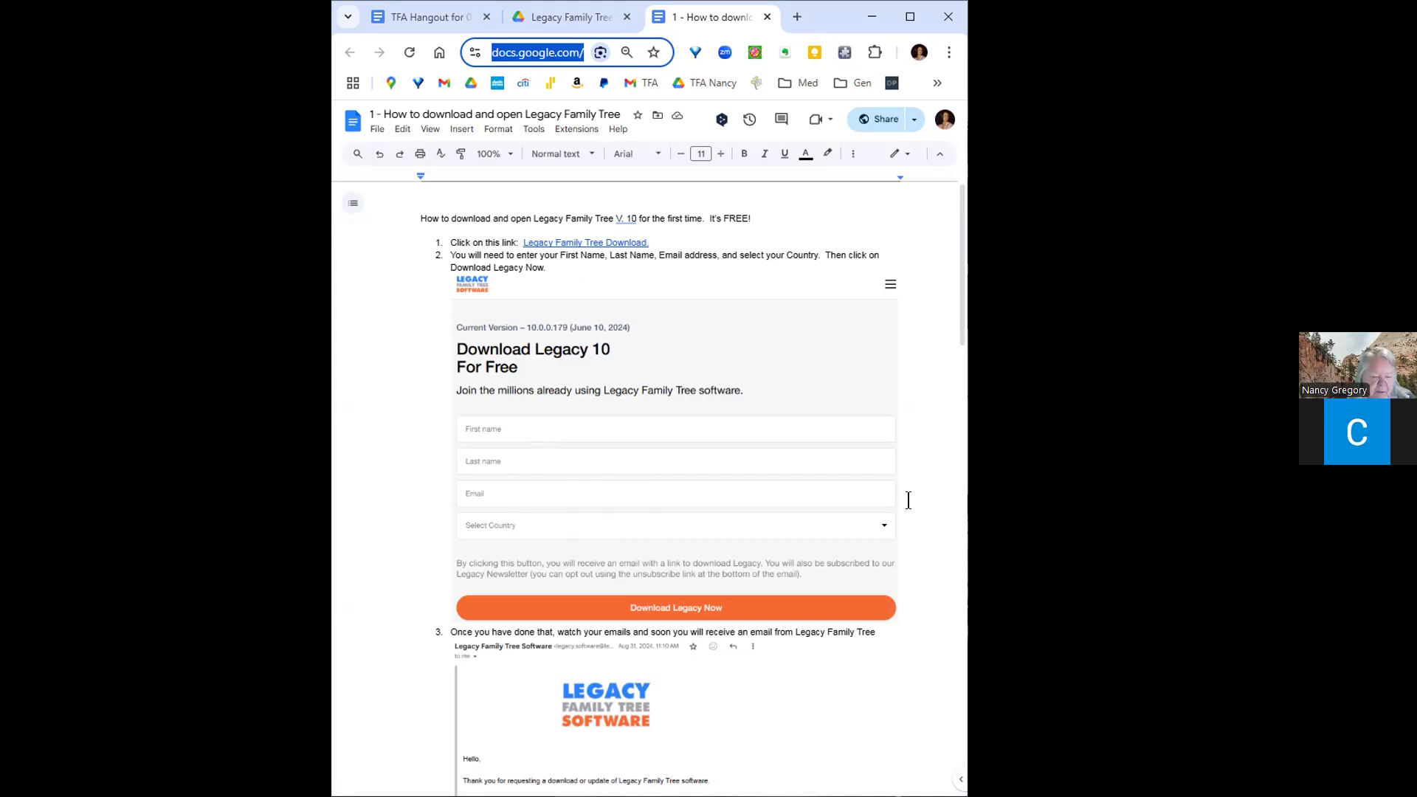
{"action": "scroll", "coordinate": [922, 497], "scroll_direction": "down", "scroll_amount": 2}
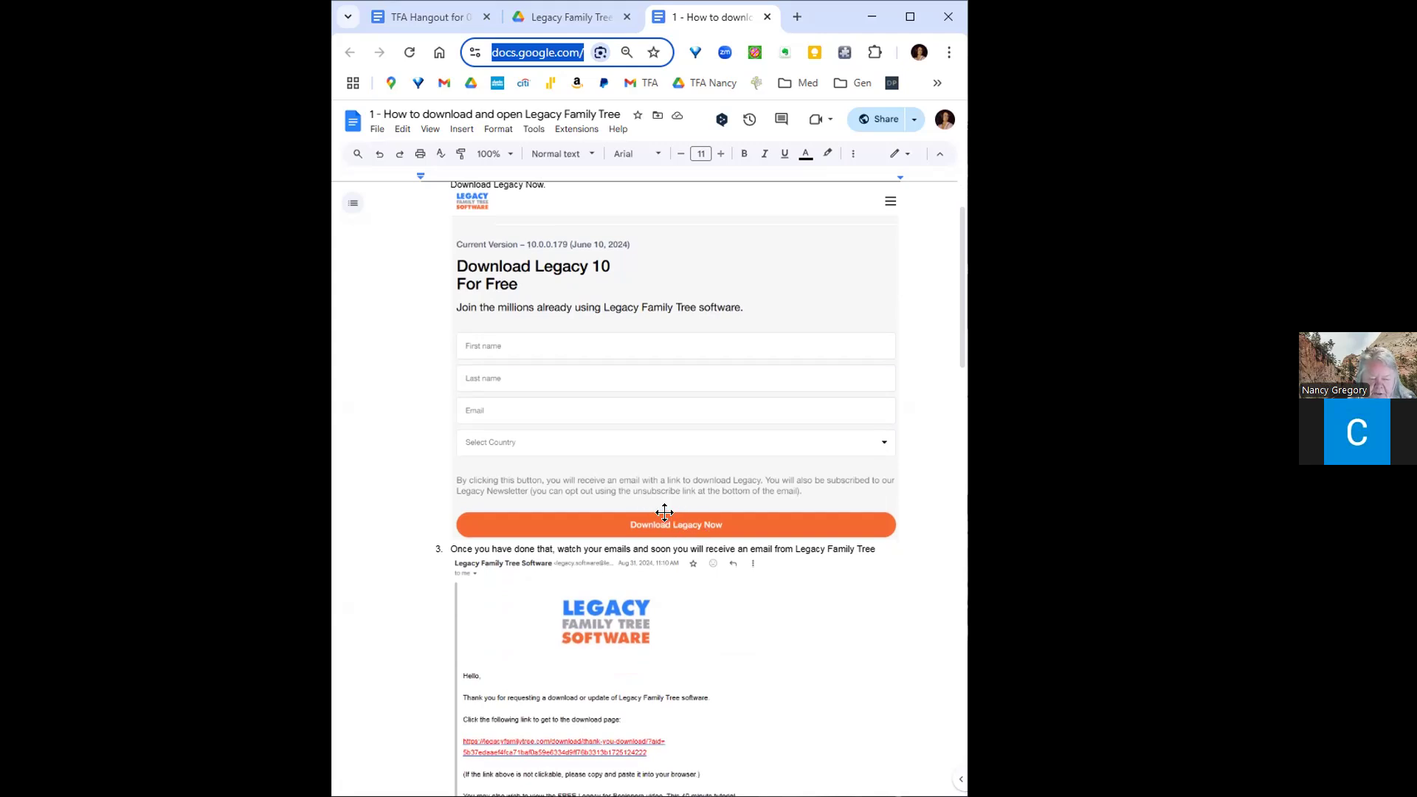
{"action": "scroll", "coordinate": [922, 491], "scroll_direction": "down", "scroll_amount": 1}
{"action": "scroll", "coordinate": [923, 491], "scroll_direction": "down", "scroll_amount": 2}
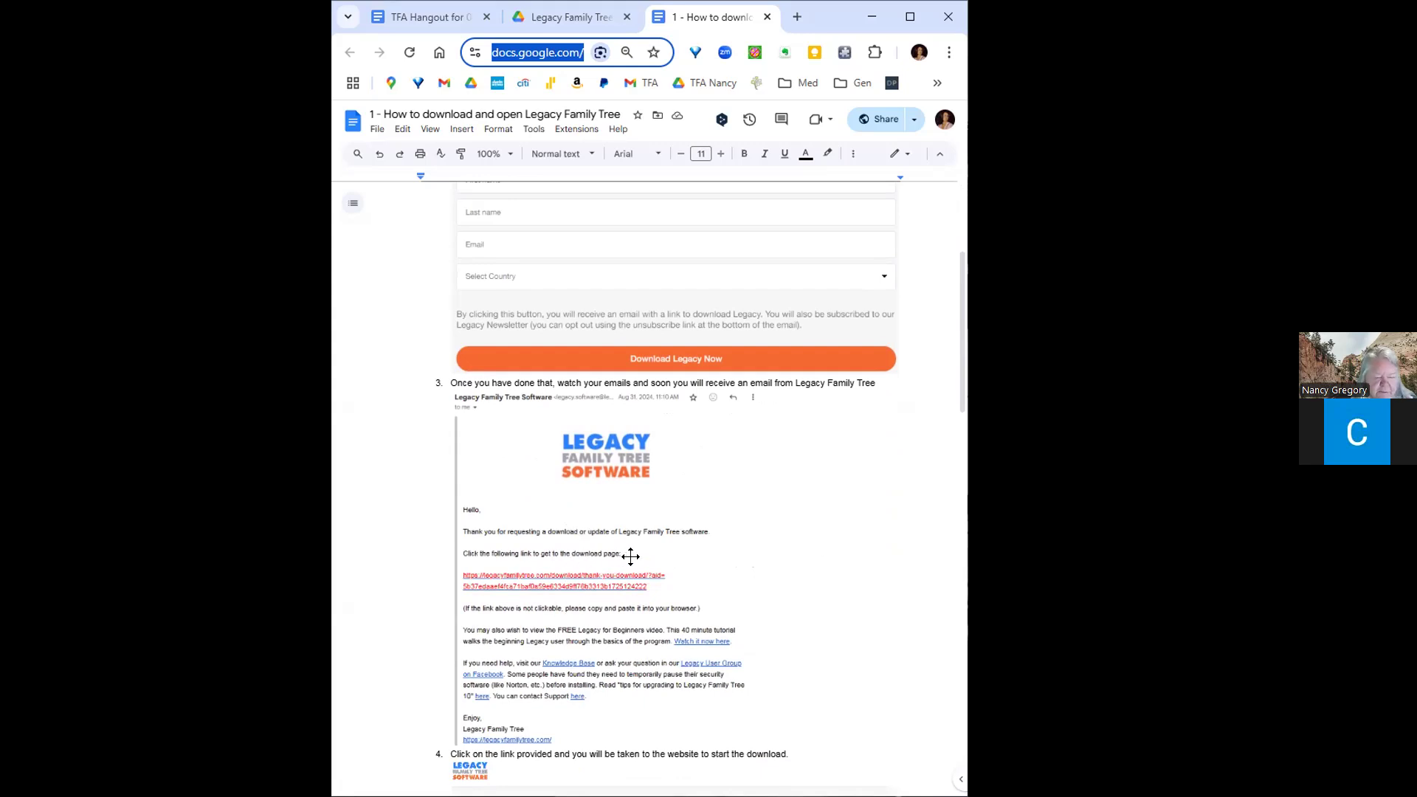
{"action": "scroll", "coordinate": [708, 546], "scroll_direction": "down", "scroll_amount": 2}
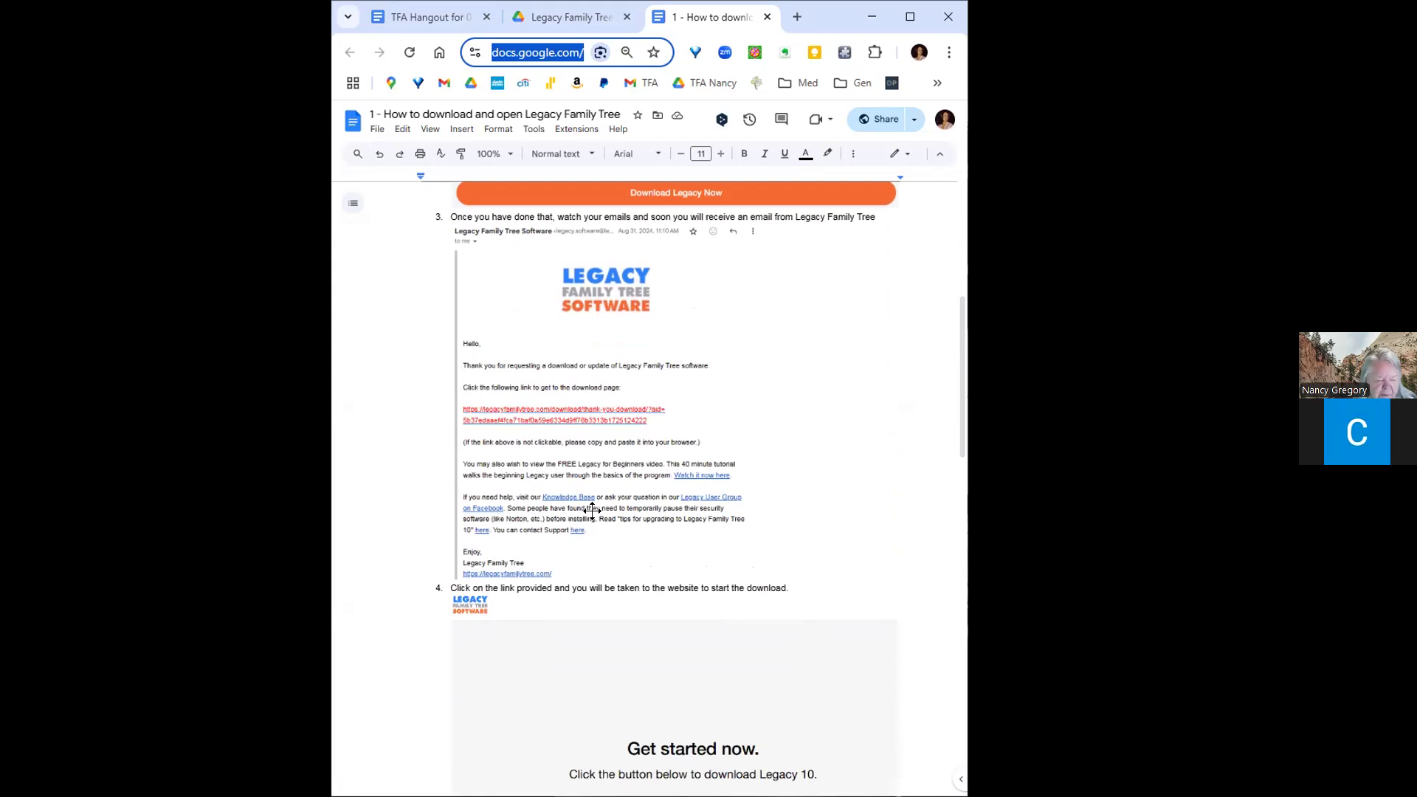
{"action": "scroll", "coordinate": [813, 497], "scroll_direction": "down", "scroll_amount": 2}
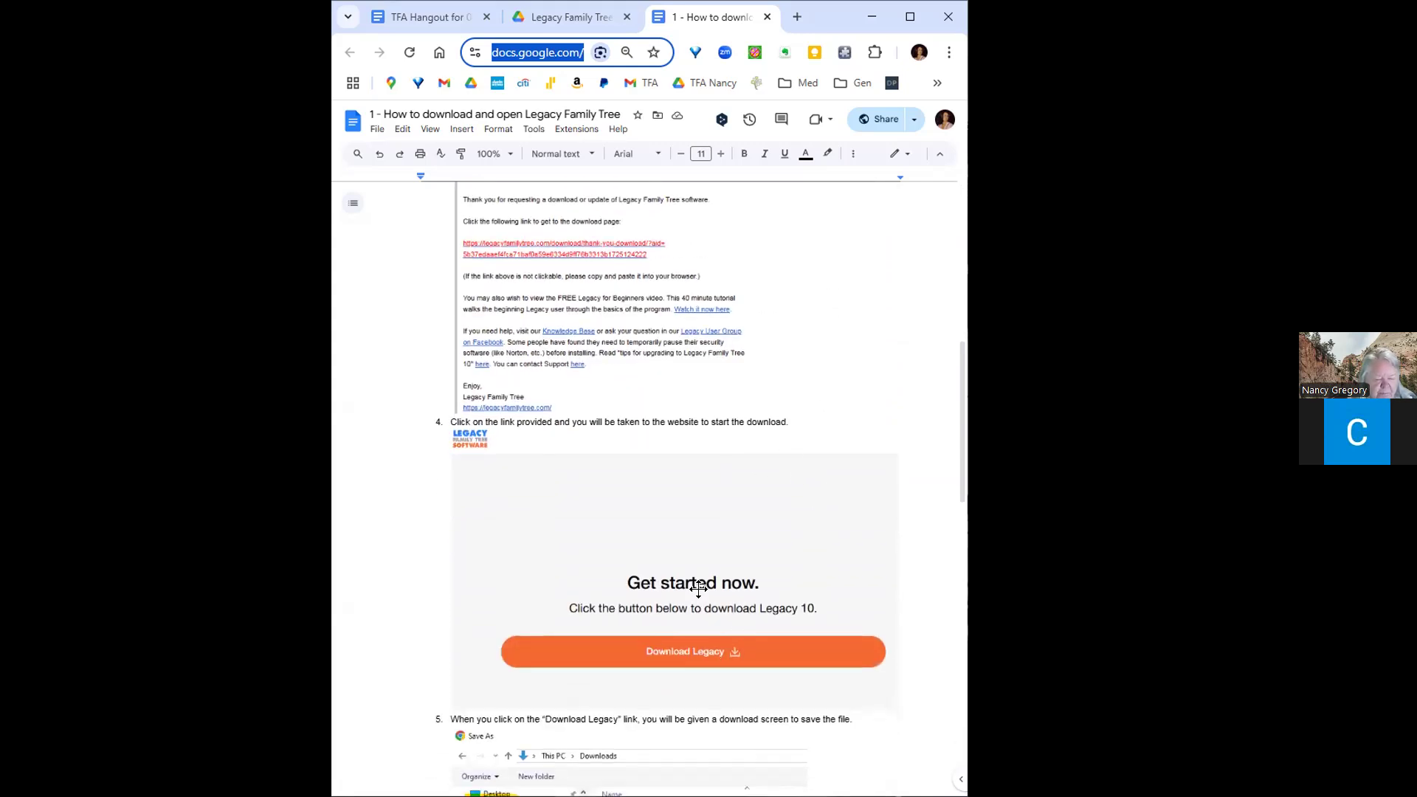
{"action": "scroll", "coordinate": [642, 585], "scroll_direction": "down", "scroll_amount": 2}
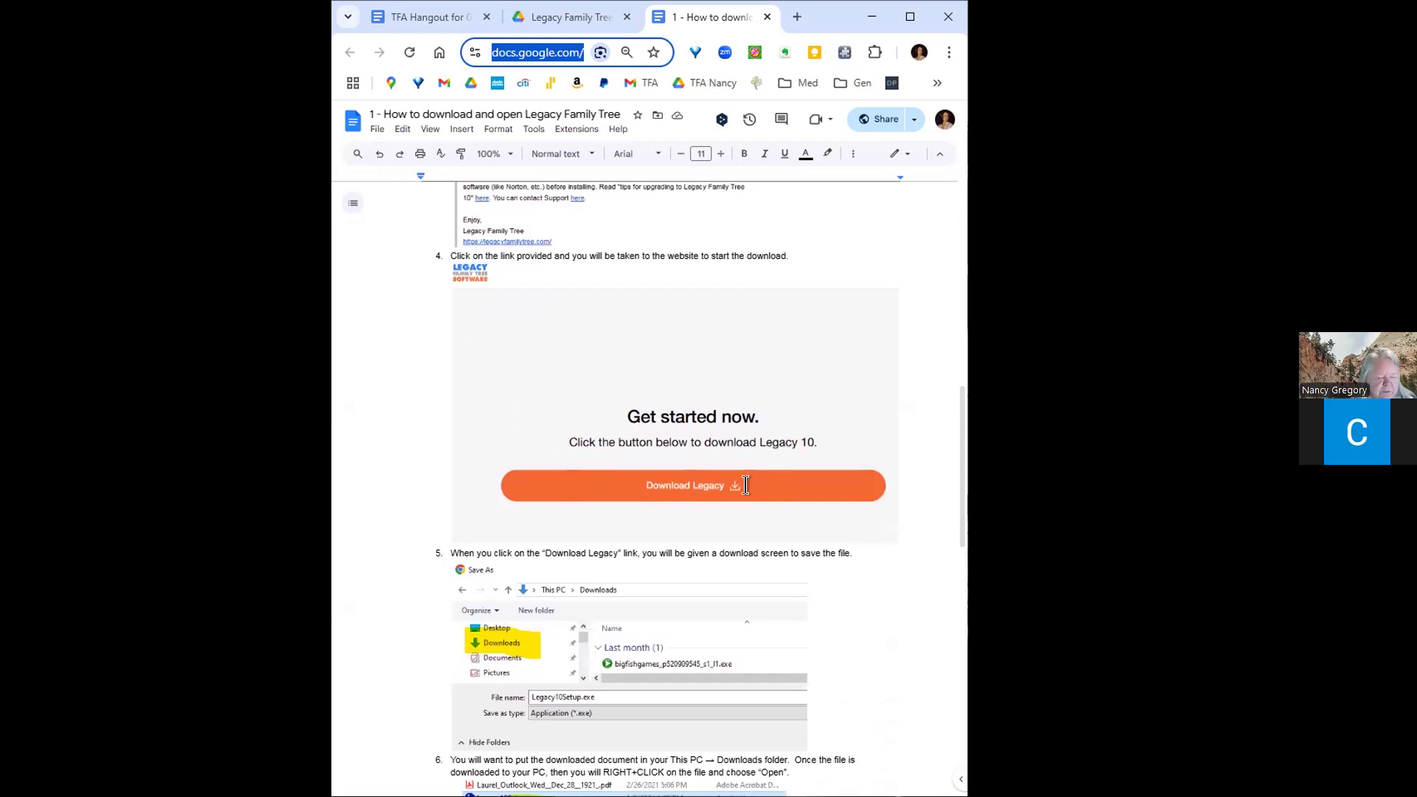
{"action": "scroll", "coordinate": [750, 559], "scroll_direction": "down", "scroll_amount": 2}
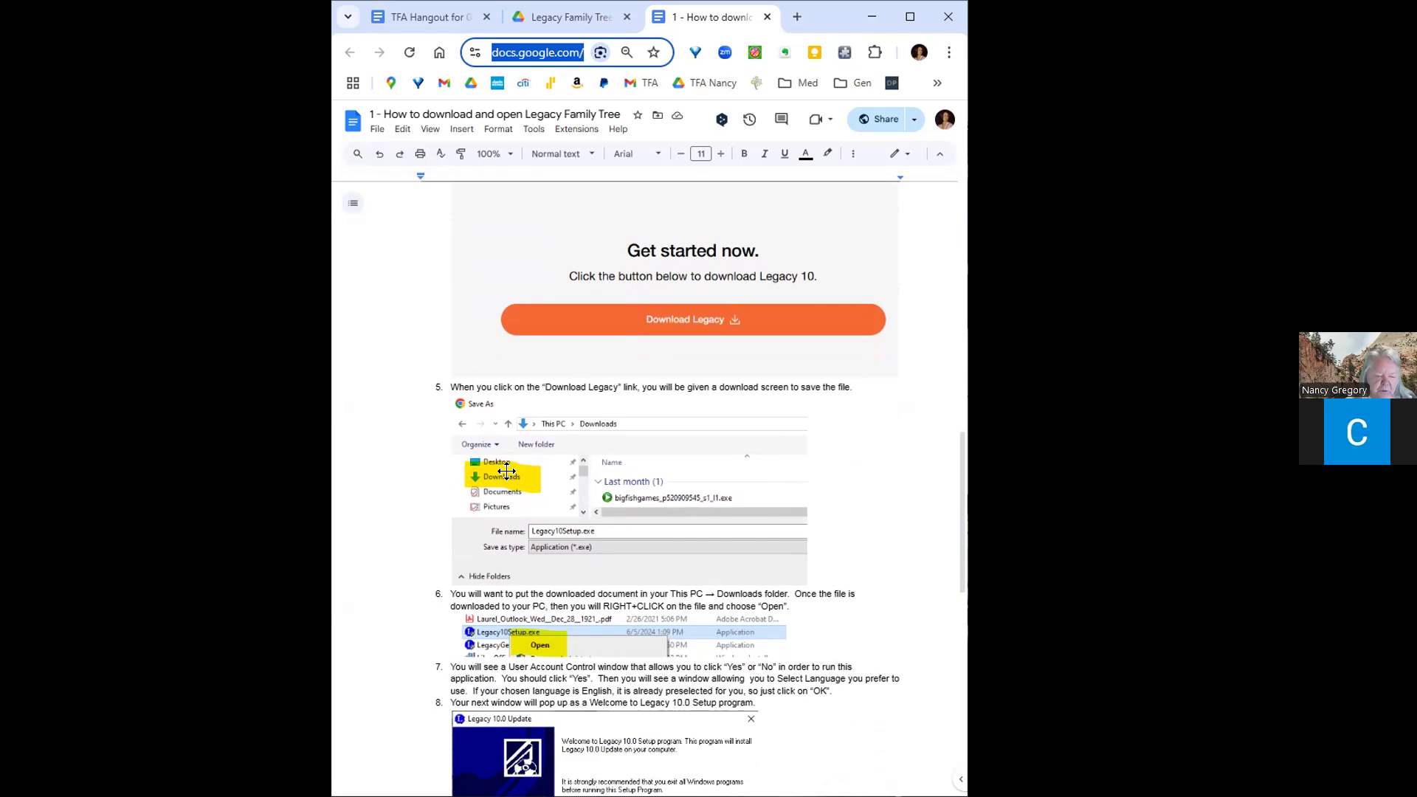
{"action": "scroll", "coordinate": [870, 494], "scroll_direction": "down", "scroll_amount": 1}
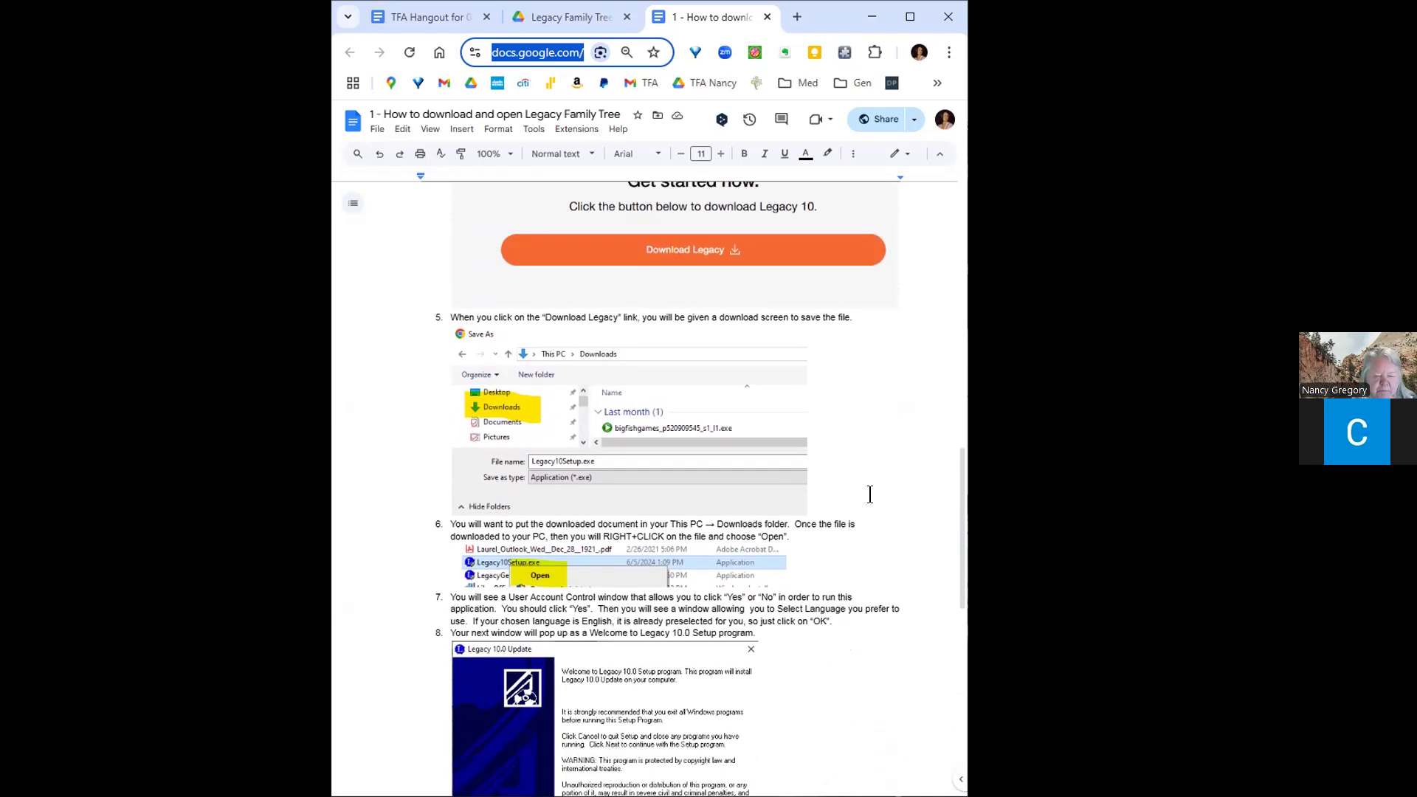
{"action": "scroll", "coordinate": [869, 493], "scroll_direction": "down", "scroll_amount": 1}
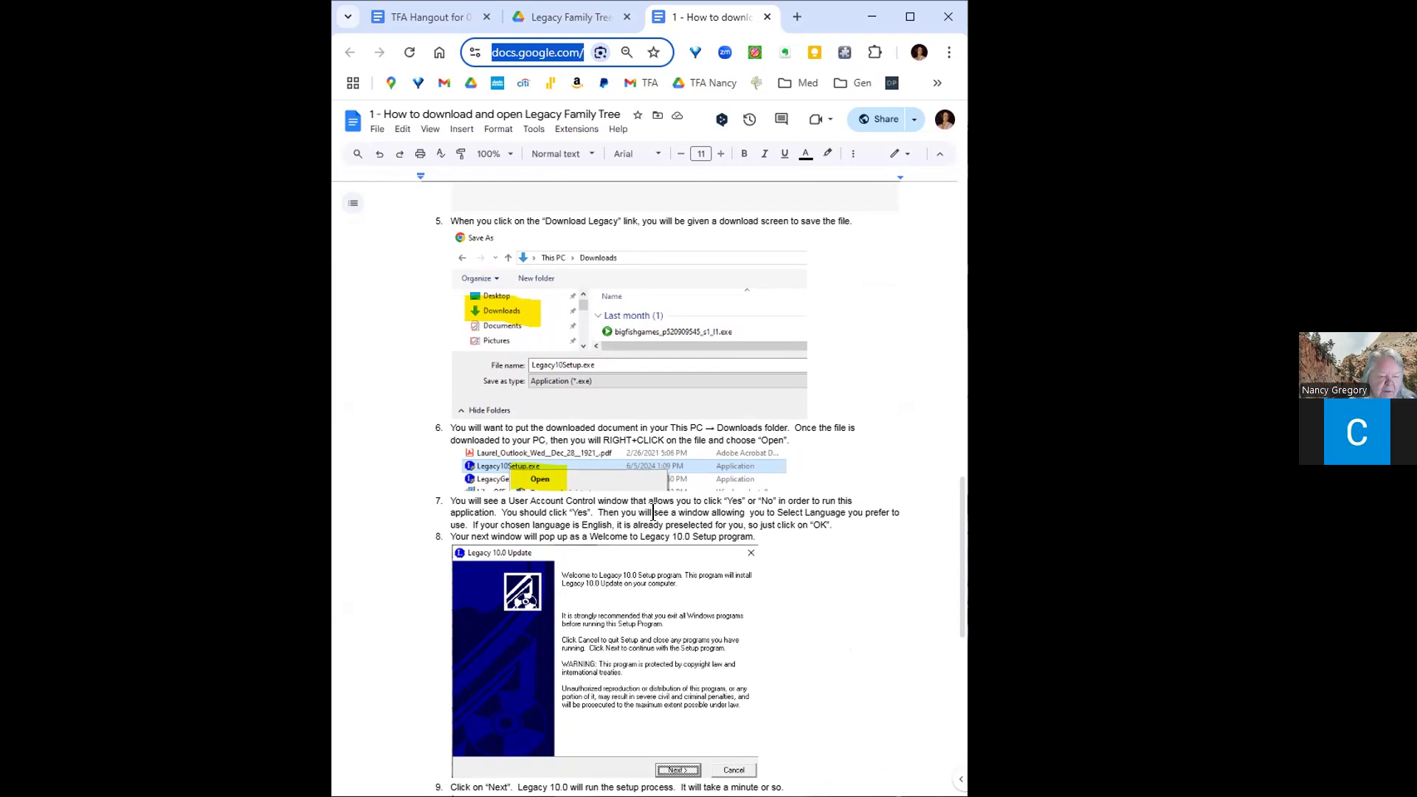
{"action": "scroll", "coordinate": [653, 512], "scroll_direction": "down", "scroll_amount": 1}
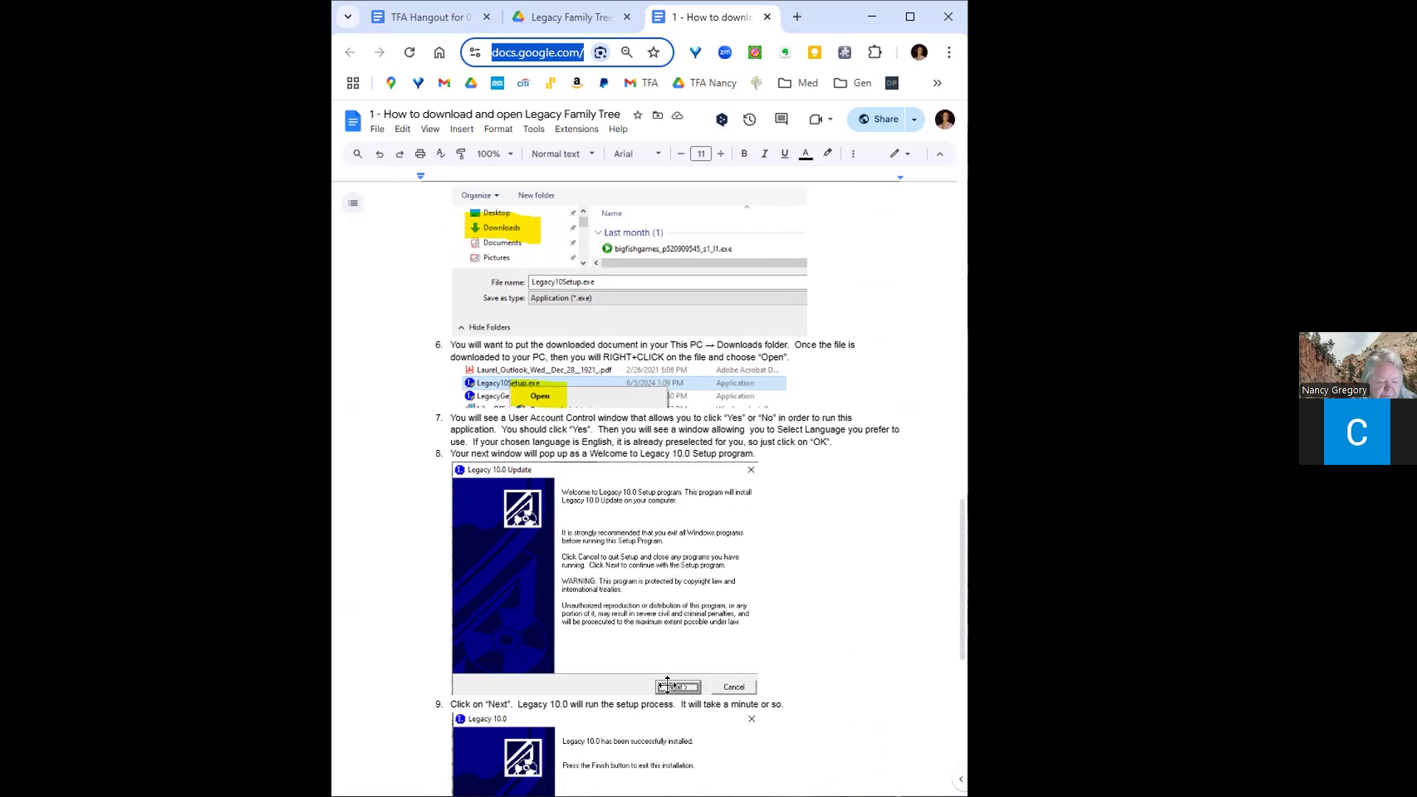
{"action": "scroll", "coordinate": [854, 583], "scroll_direction": "down", "scroll_amount": 5}
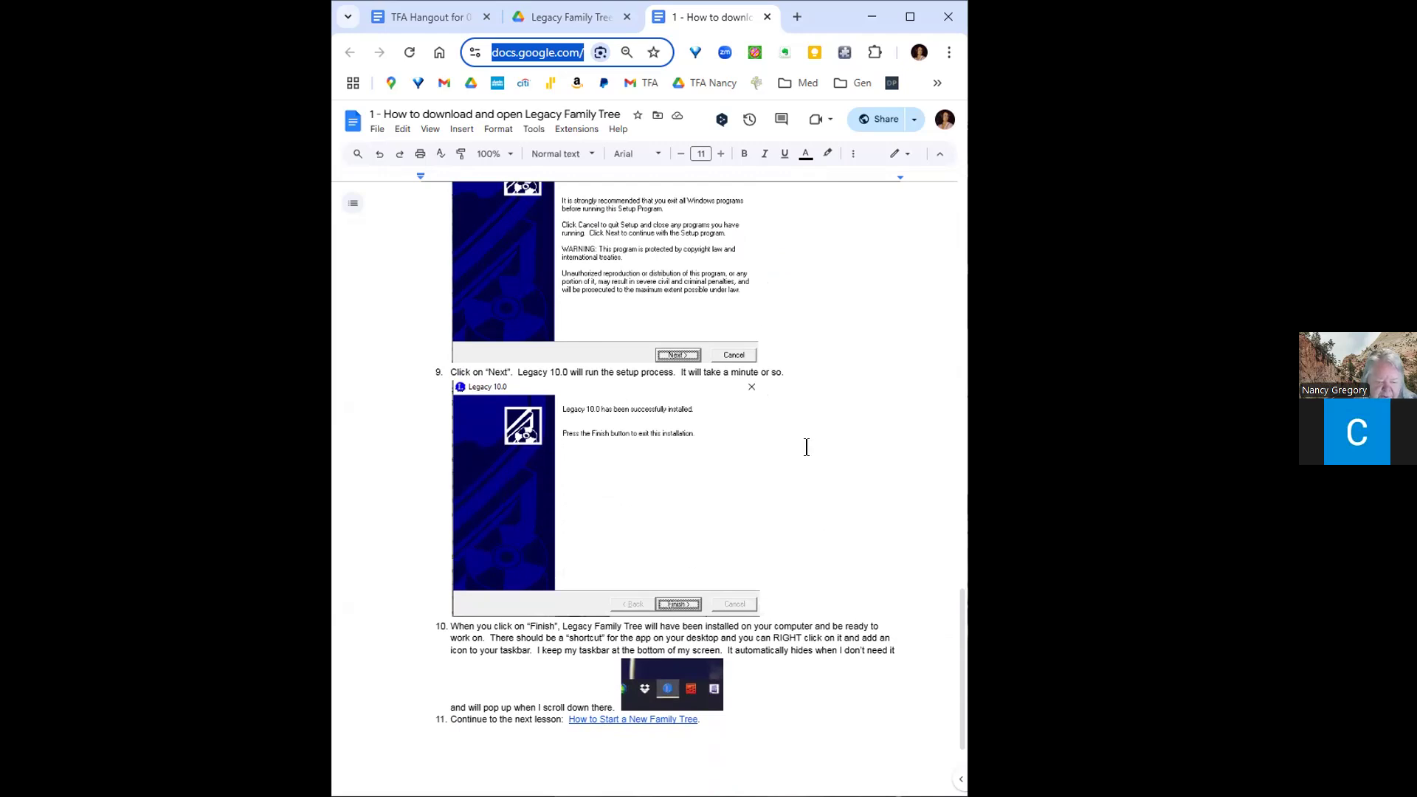
{"action": "scroll", "coordinate": [812, 454], "scroll_direction": "down", "scroll_amount": 2}
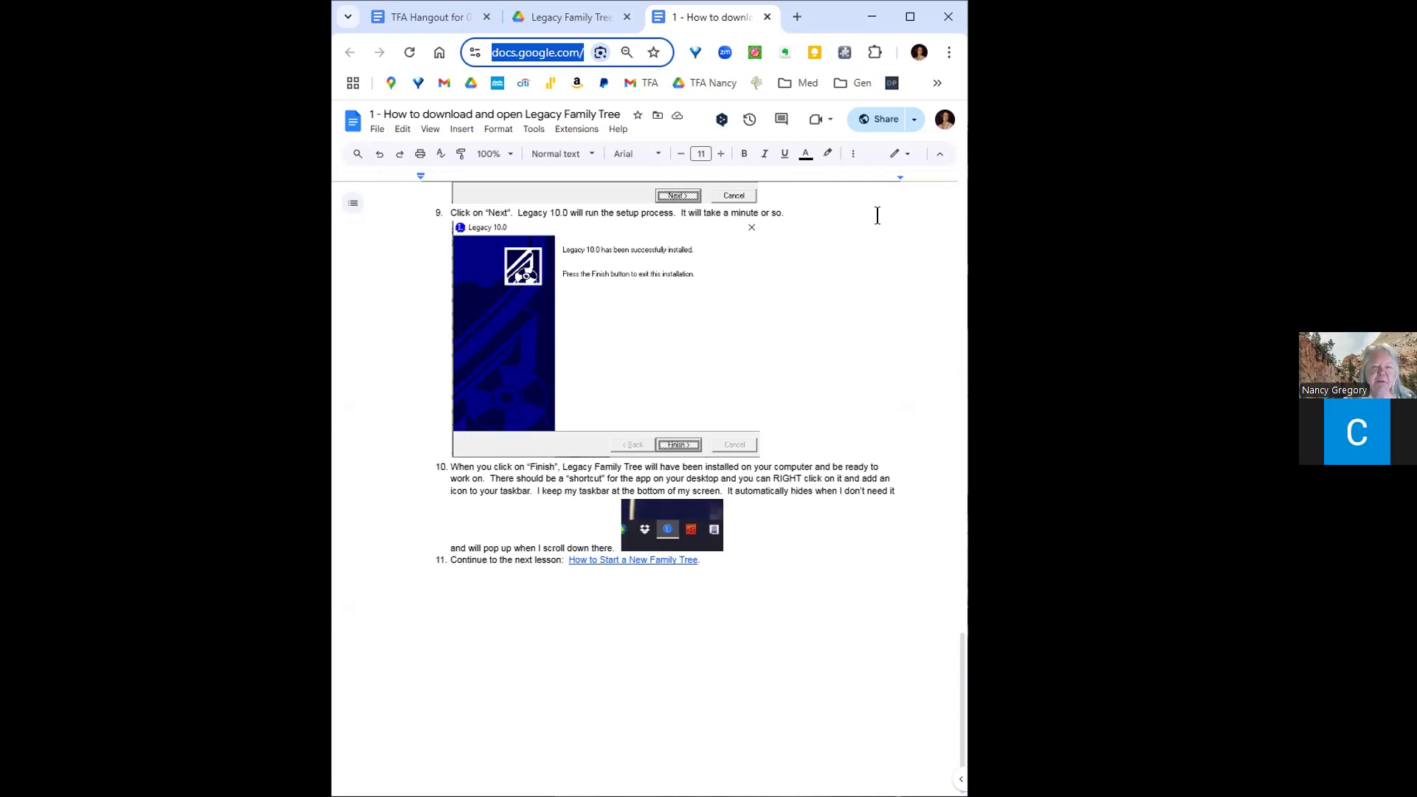
- Open "2 - How to Start a New Family Tree" from the Drive training folder and read its instructions up to "Start a New Family File"
{"action": "left_click", "coordinate": [573, 21]}
{"action": "double_click", "coordinate": [653, 295]}
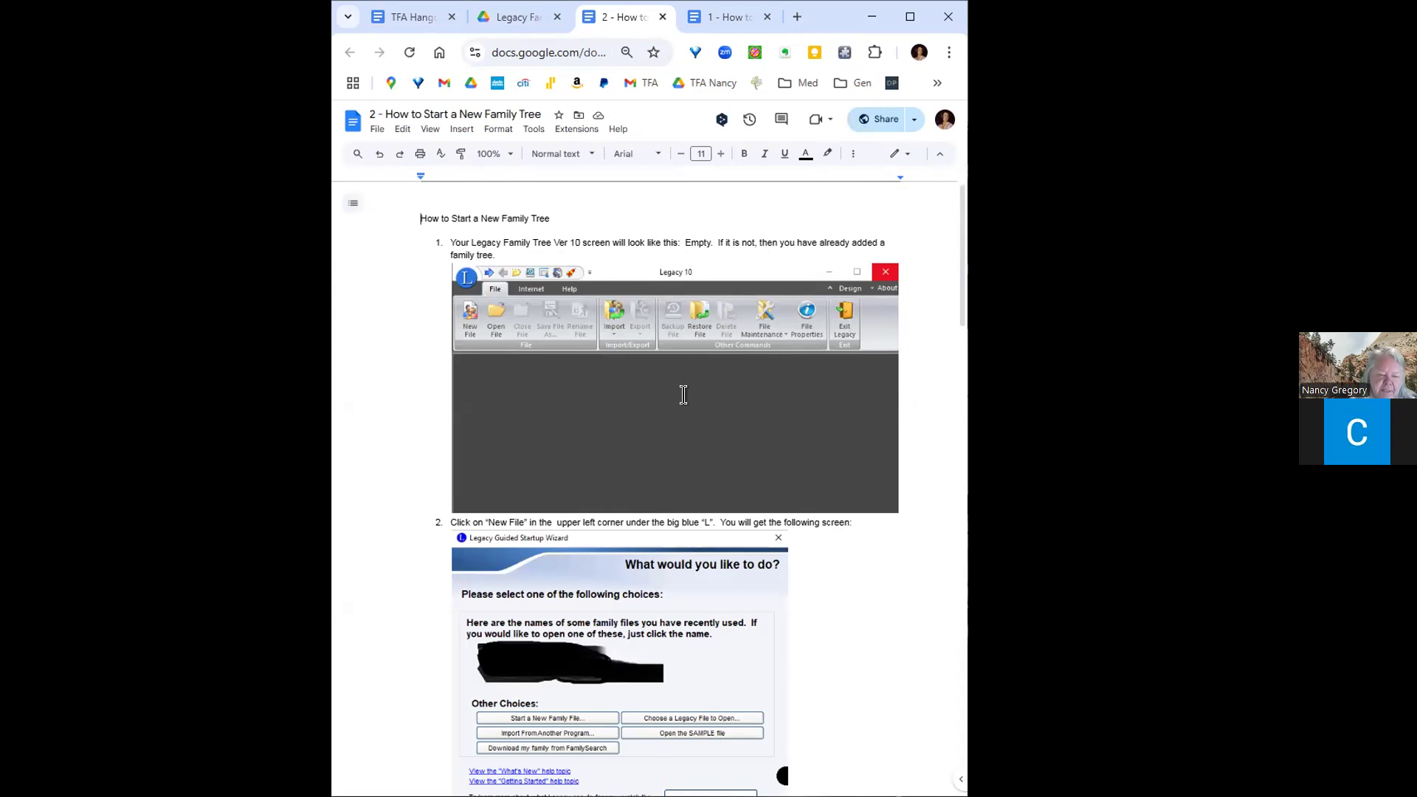
{"action": "scroll", "coordinate": [864, 454], "scroll_direction": "down", "scroll_amount": 1}
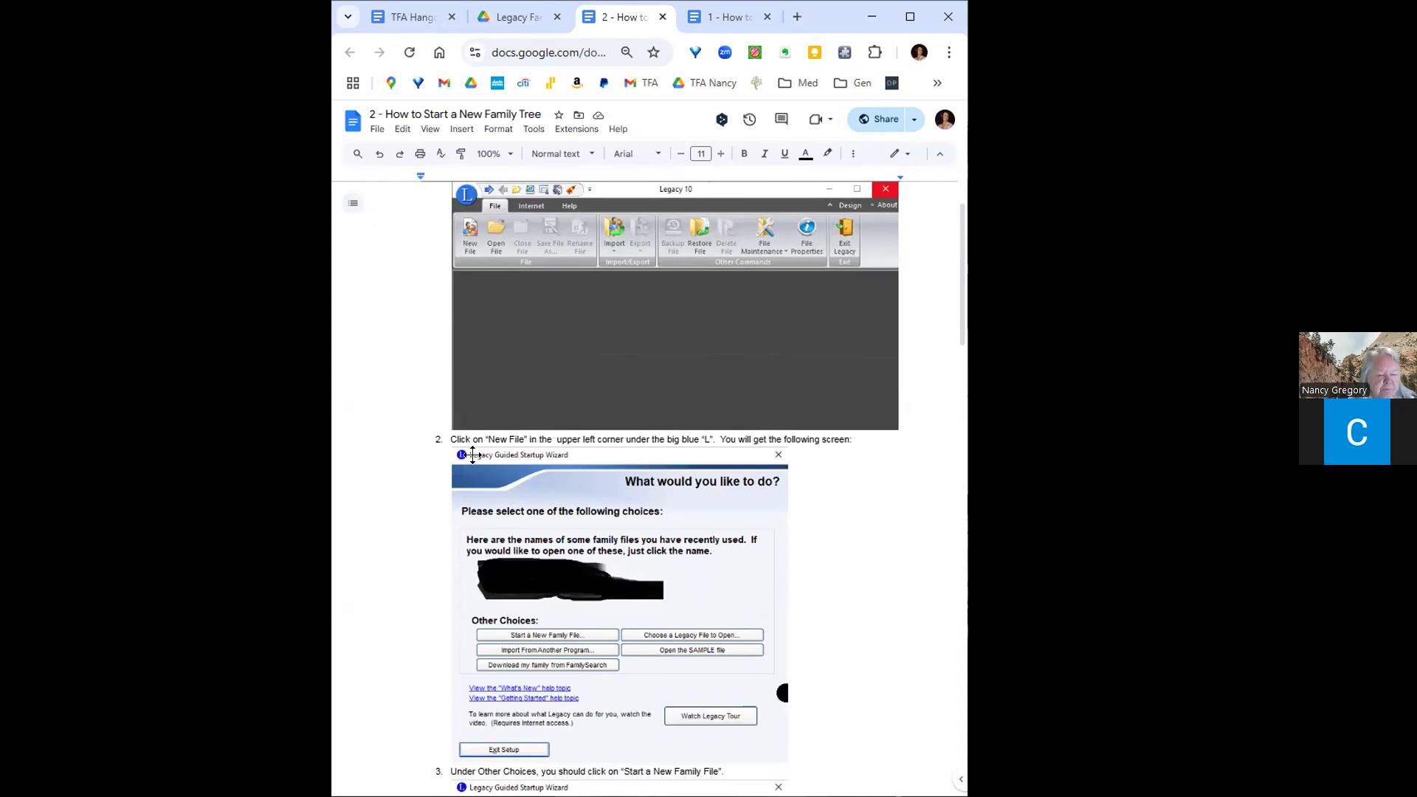
{"action": "scroll", "coordinate": [811, 463], "scroll_direction": "down", "scroll_amount": 1}
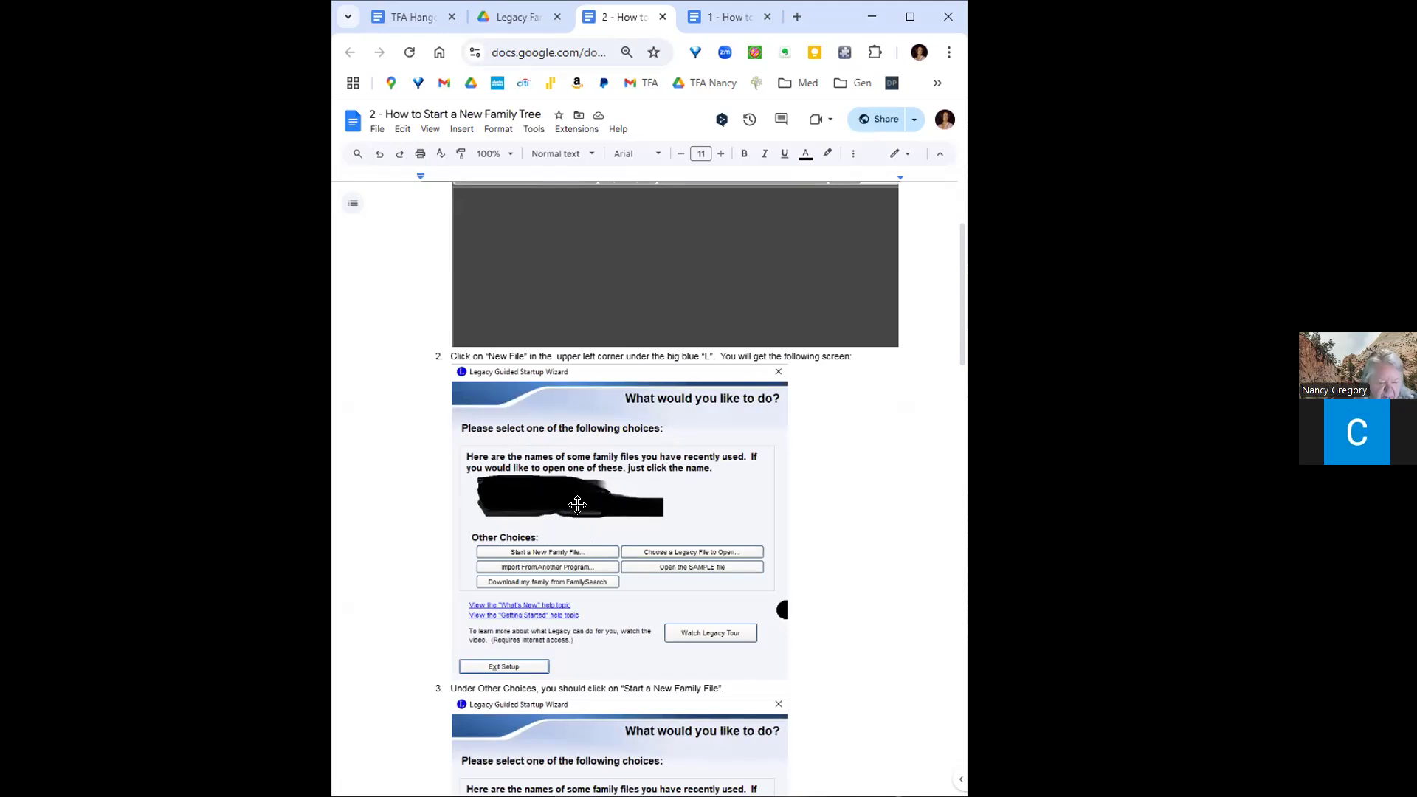
{"action": "scroll", "coordinate": [576, 500], "scroll_direction": "down", "scroll_amount": 1}
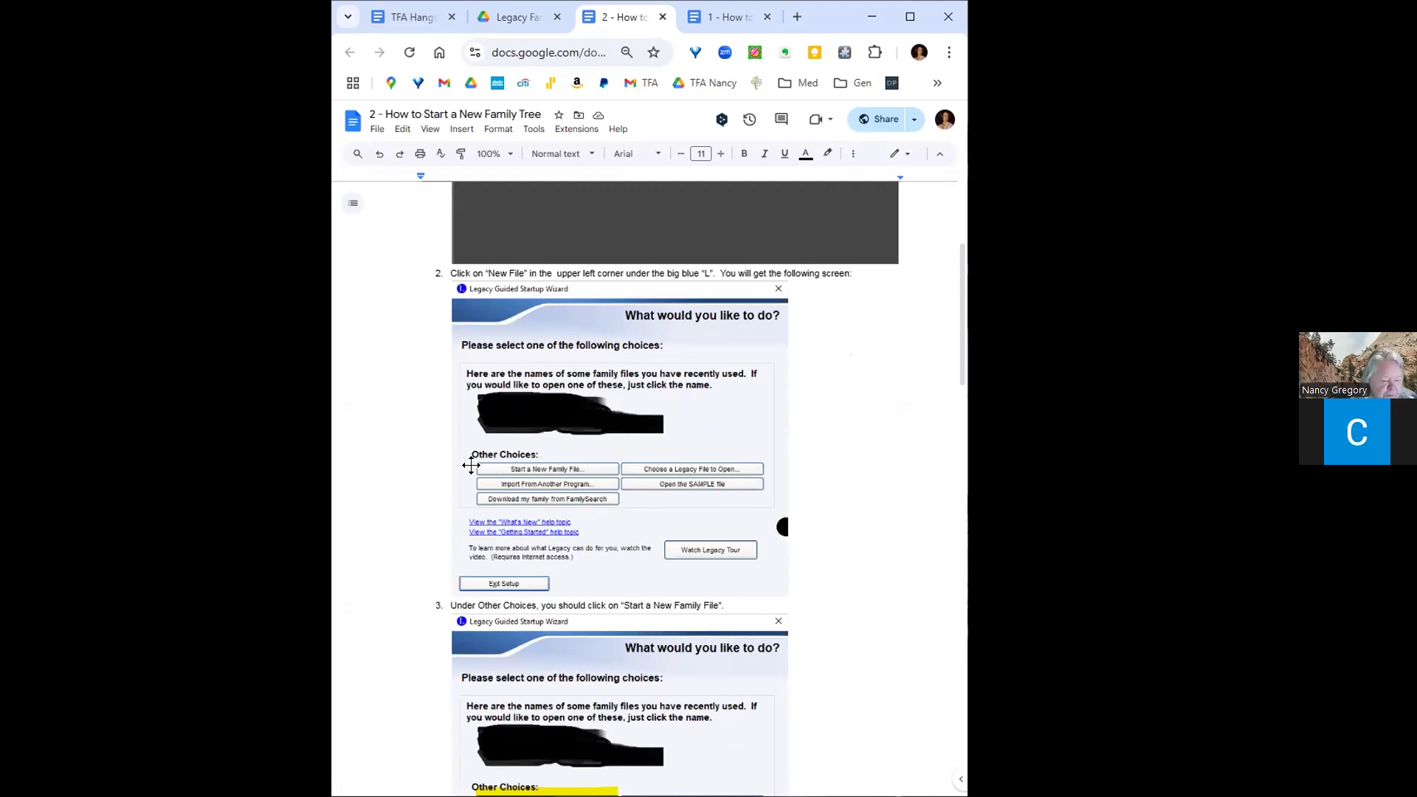
{"action": "scroll", "coordinate": [848, 536], "scroll_direction": "down", "scroll_amount": 2}
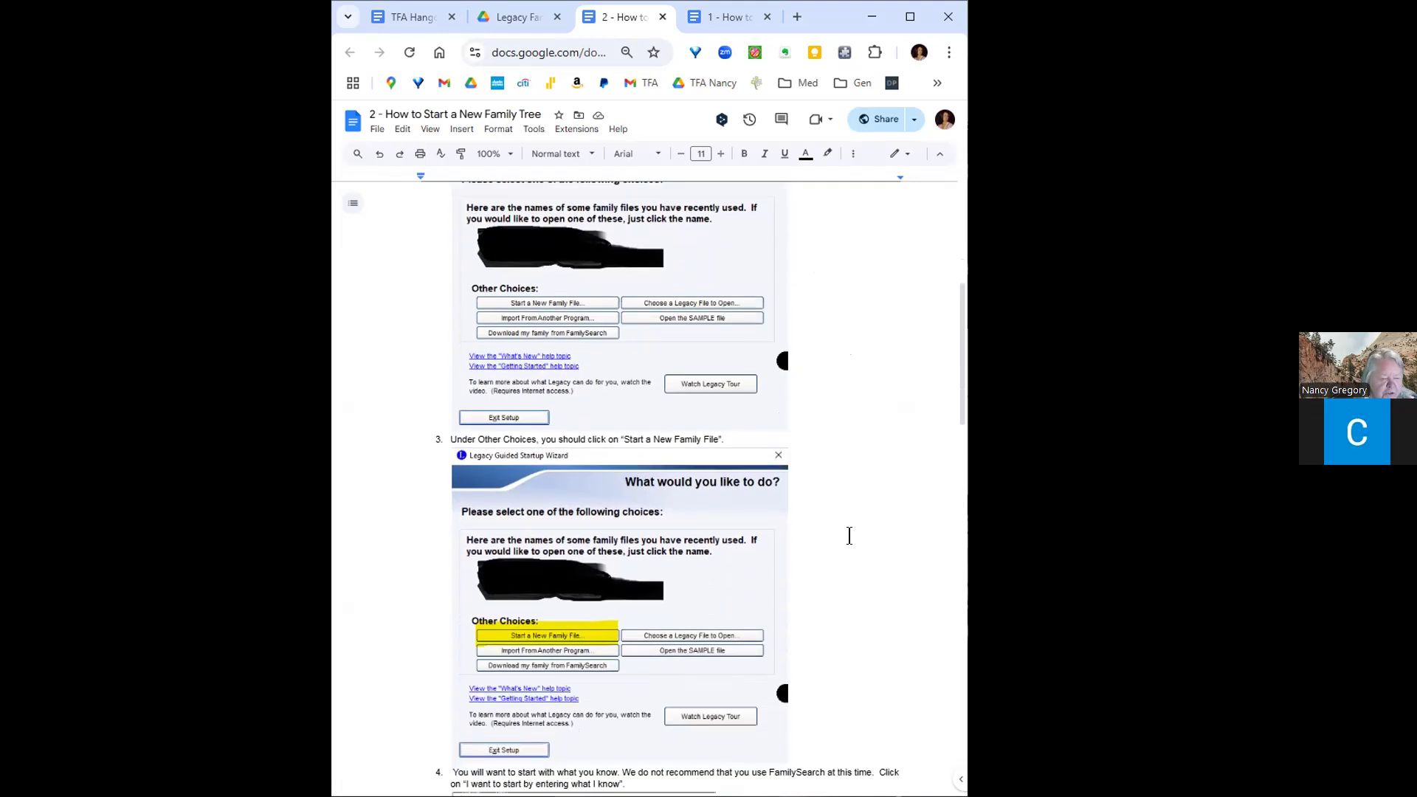
{"action": "scroll", "coordinate": [848, 536], "scroll_direction": "up", "scroll_amount": 1}
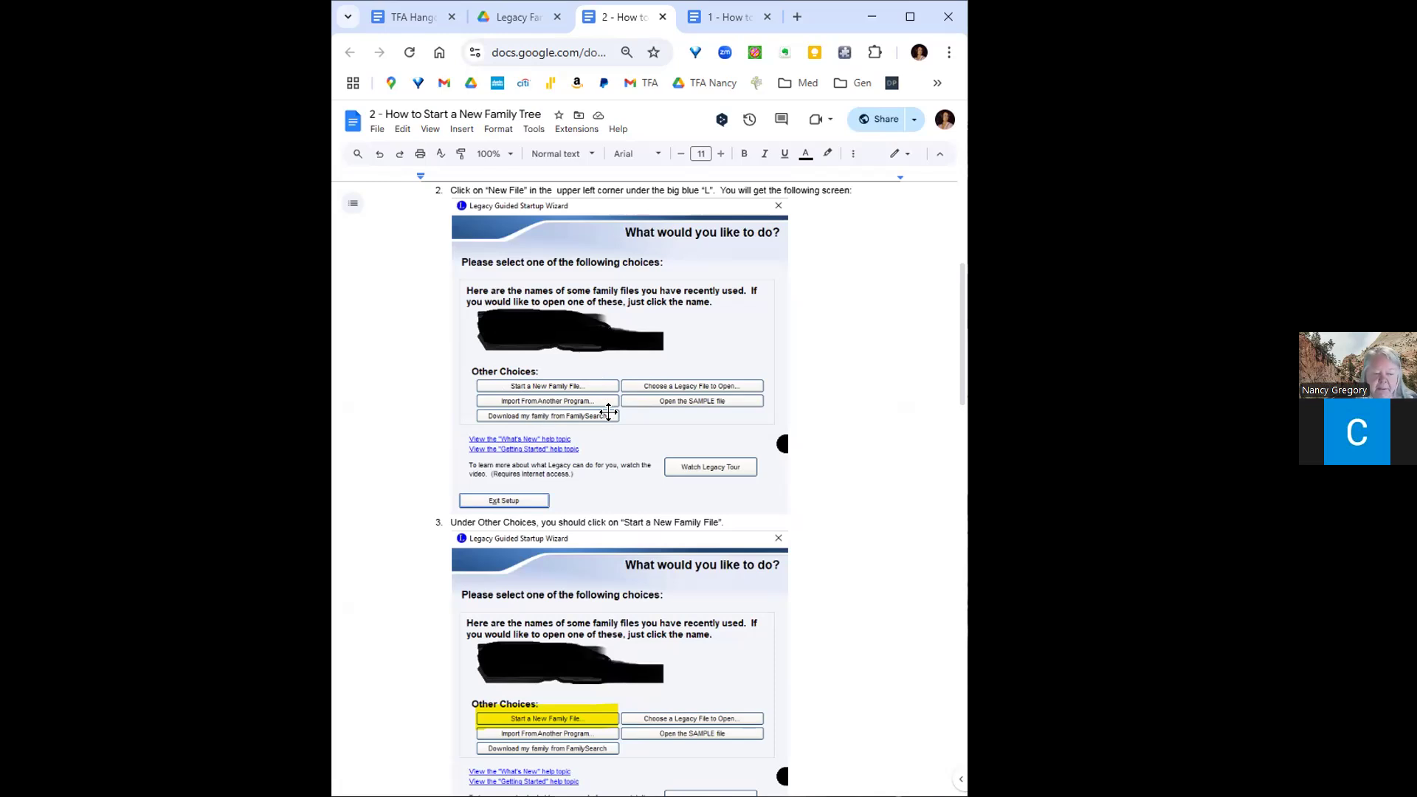
{"action": "scroll", "coordinate": [633, 450], "scroll_direction": "down", "scroll_amount": 1}
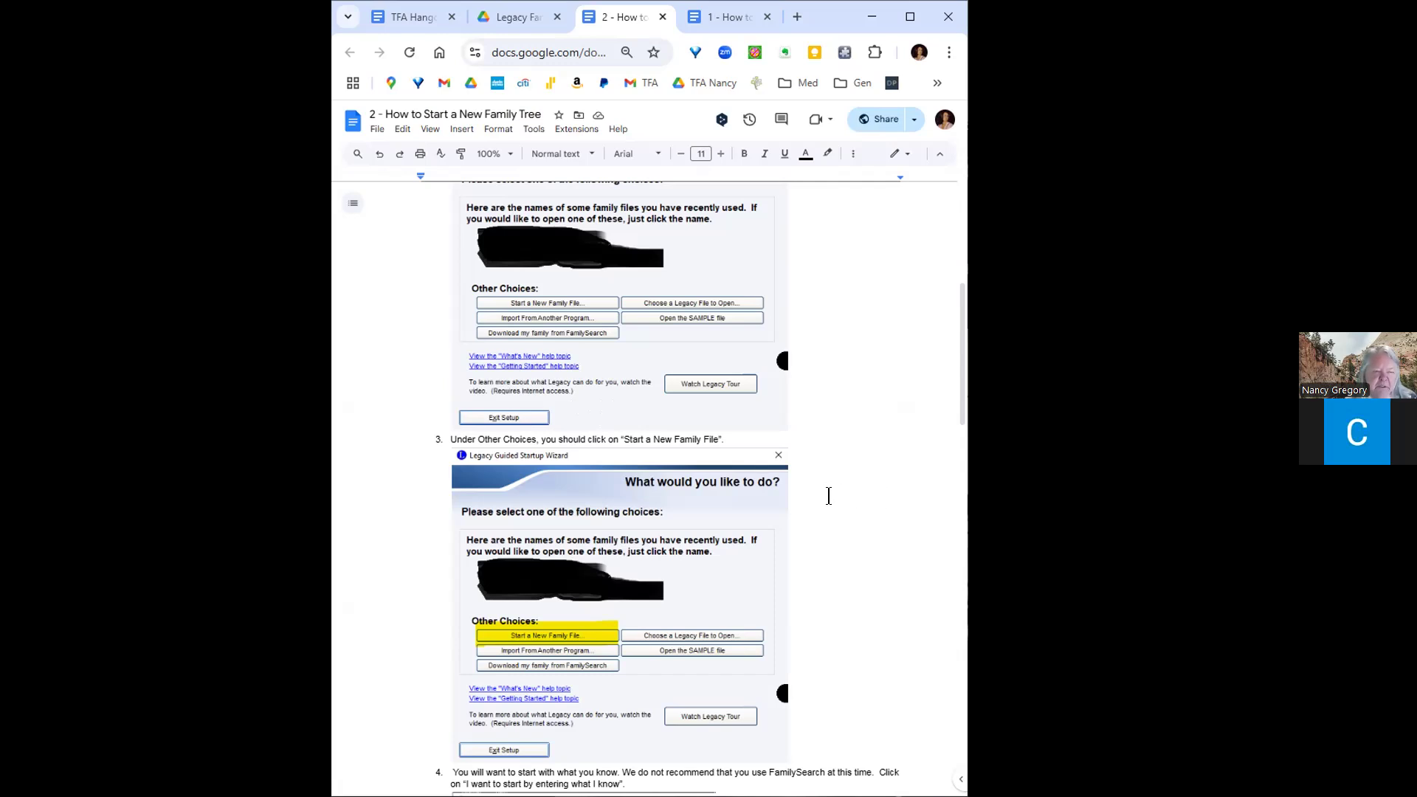
{"action": "scroll", "coordinate": [821, 440], "scroll_direction": "down", "scroll_amount": 1}
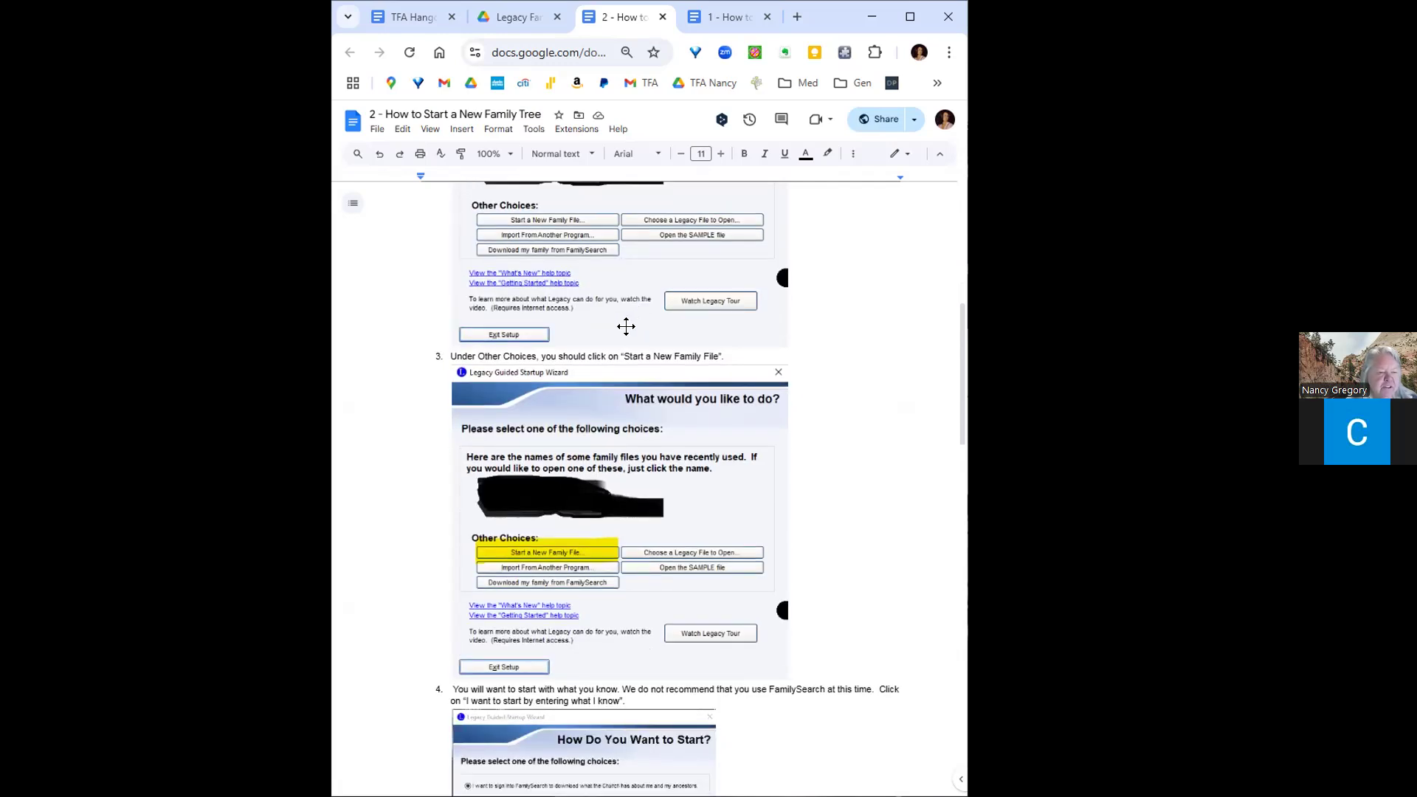
{"action": "scroll", "coordinate": [625, 337], "scroll_direction": "up", "scroll_amount": 1}
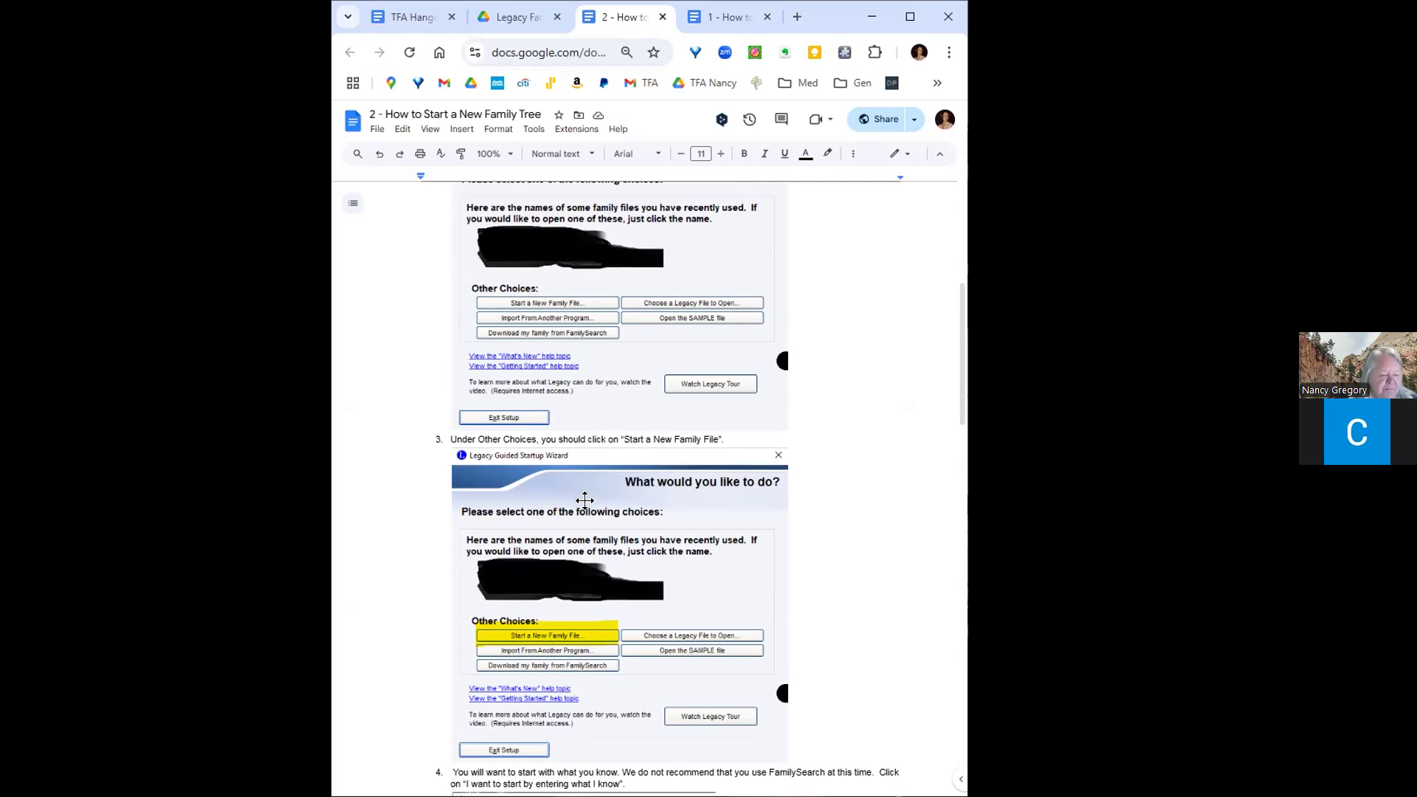
{"action": "scroll", "coordinate": [583, 501], "scroll_direction": "down", "scroll_amount": 2}
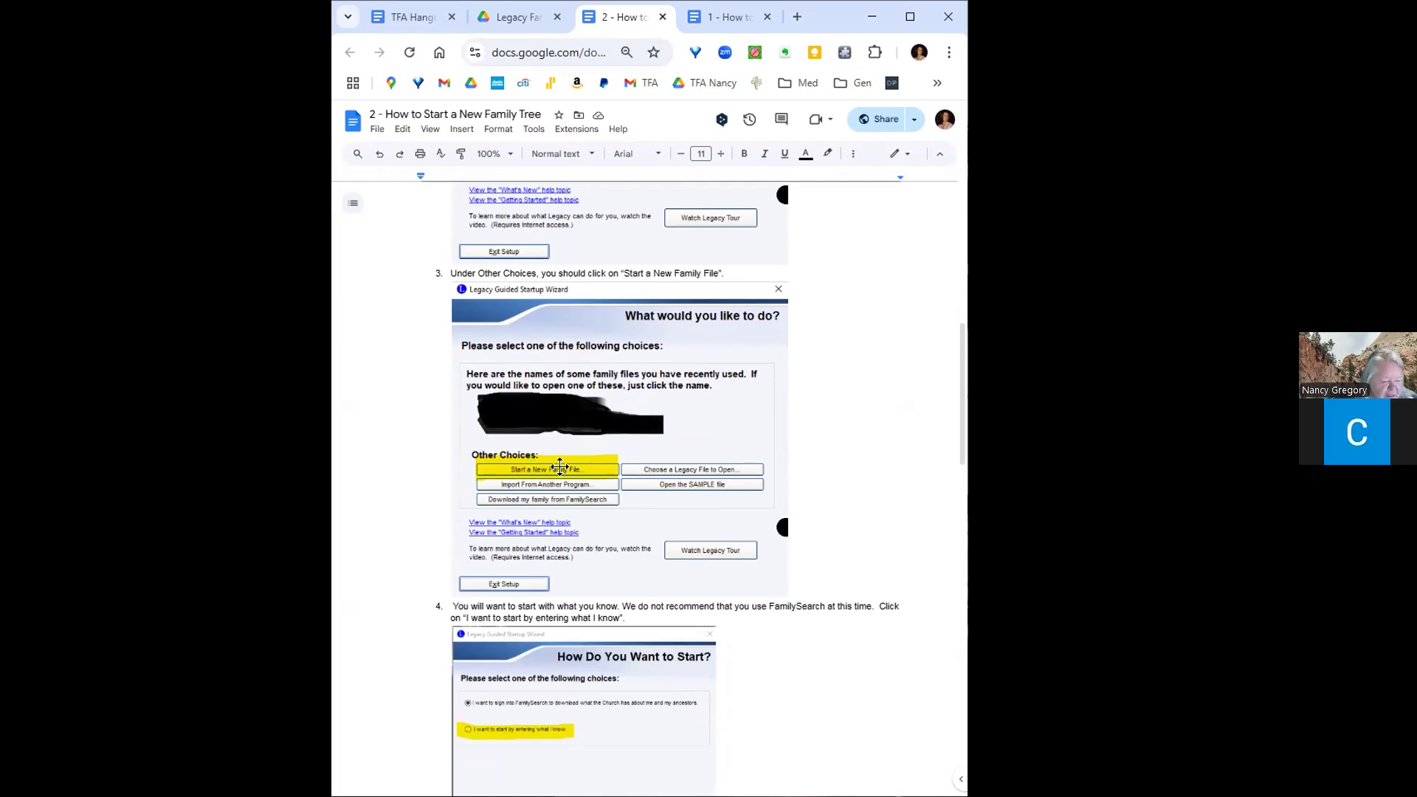
- Read the remaining instructions on entering known family information, naming the new family file and its save location, through item 12
{"action": "scroll", "coordinate": [804, 494], "scroll_direction": "down", "scroll_amount": 2}
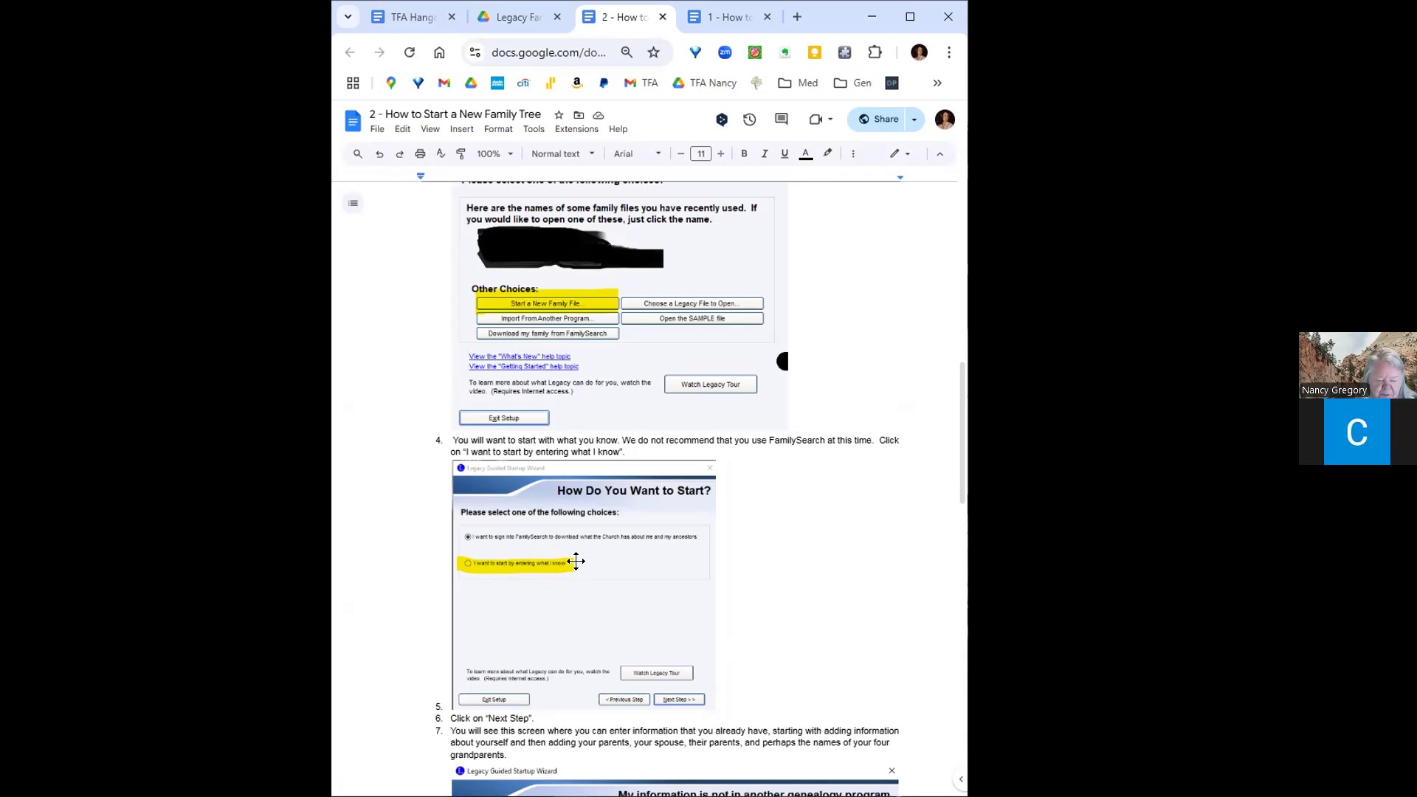
{"action": "scroll", "coordinate": [576, 563], "scroll_direction": "down", "scroll_amount": 3}
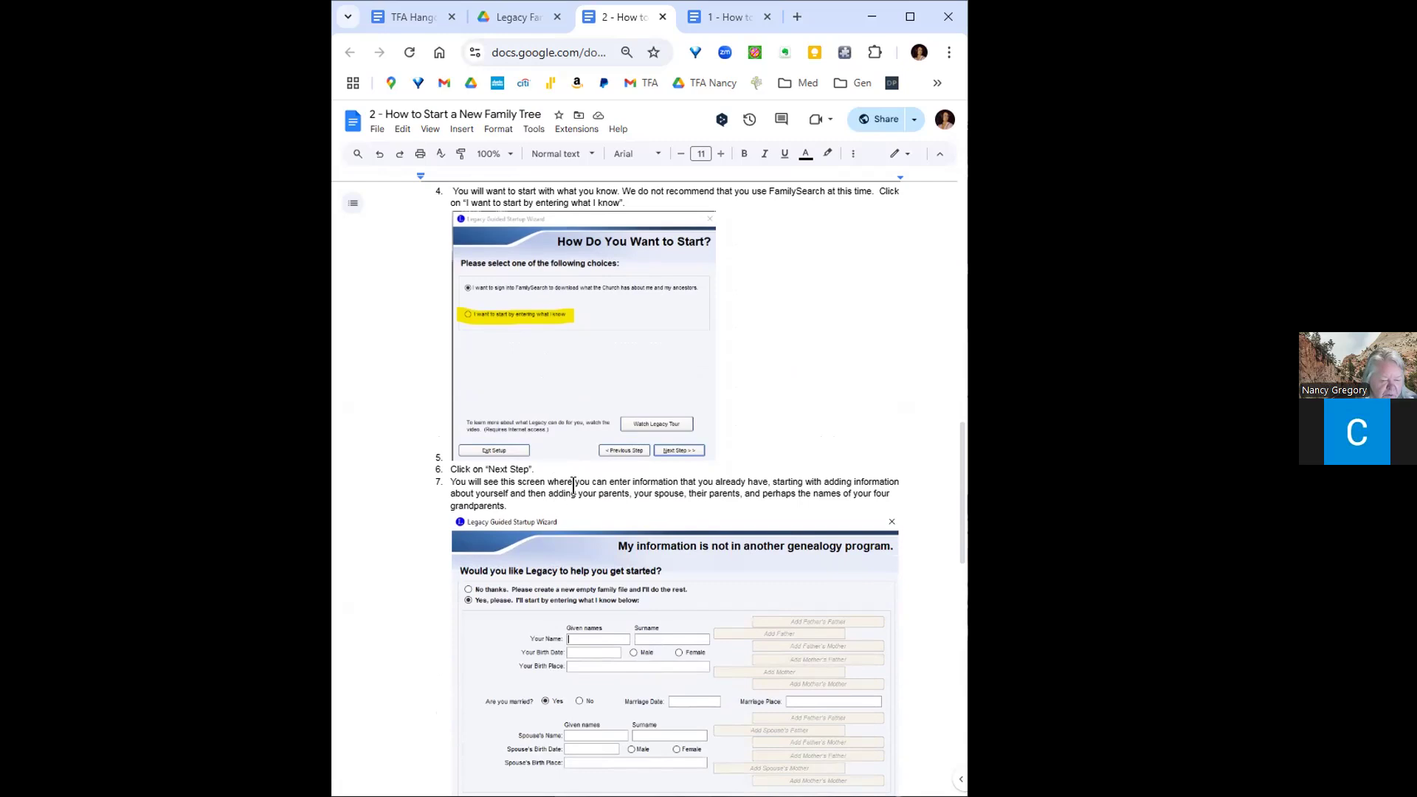
{"action": "scroll", "coordinate": [574, 487], "scroll_direction": "down", "scroll_amount": 2}
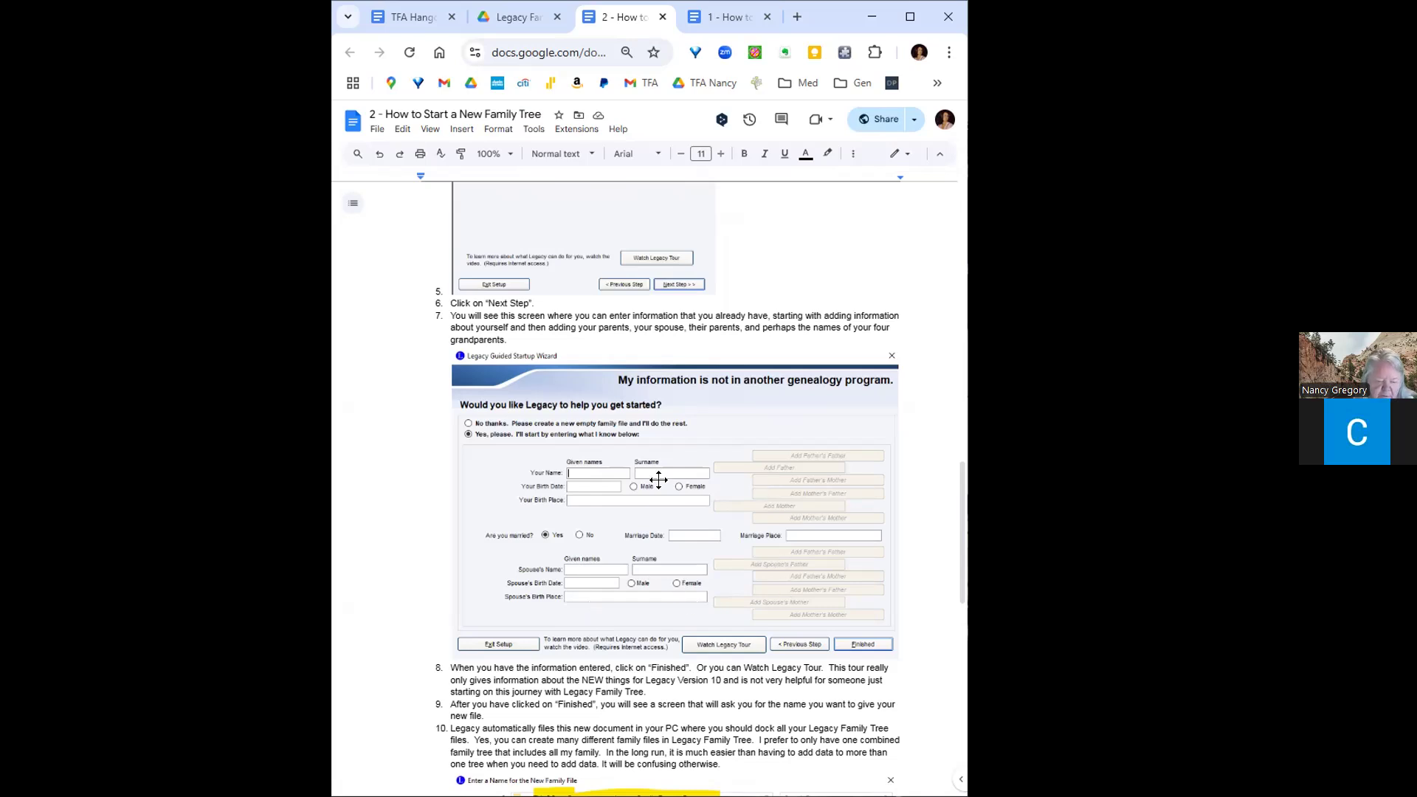
{"action": "scroll", "coordinate": [690, 531], "scroll_direction": "down", "scroll_amount": 2}
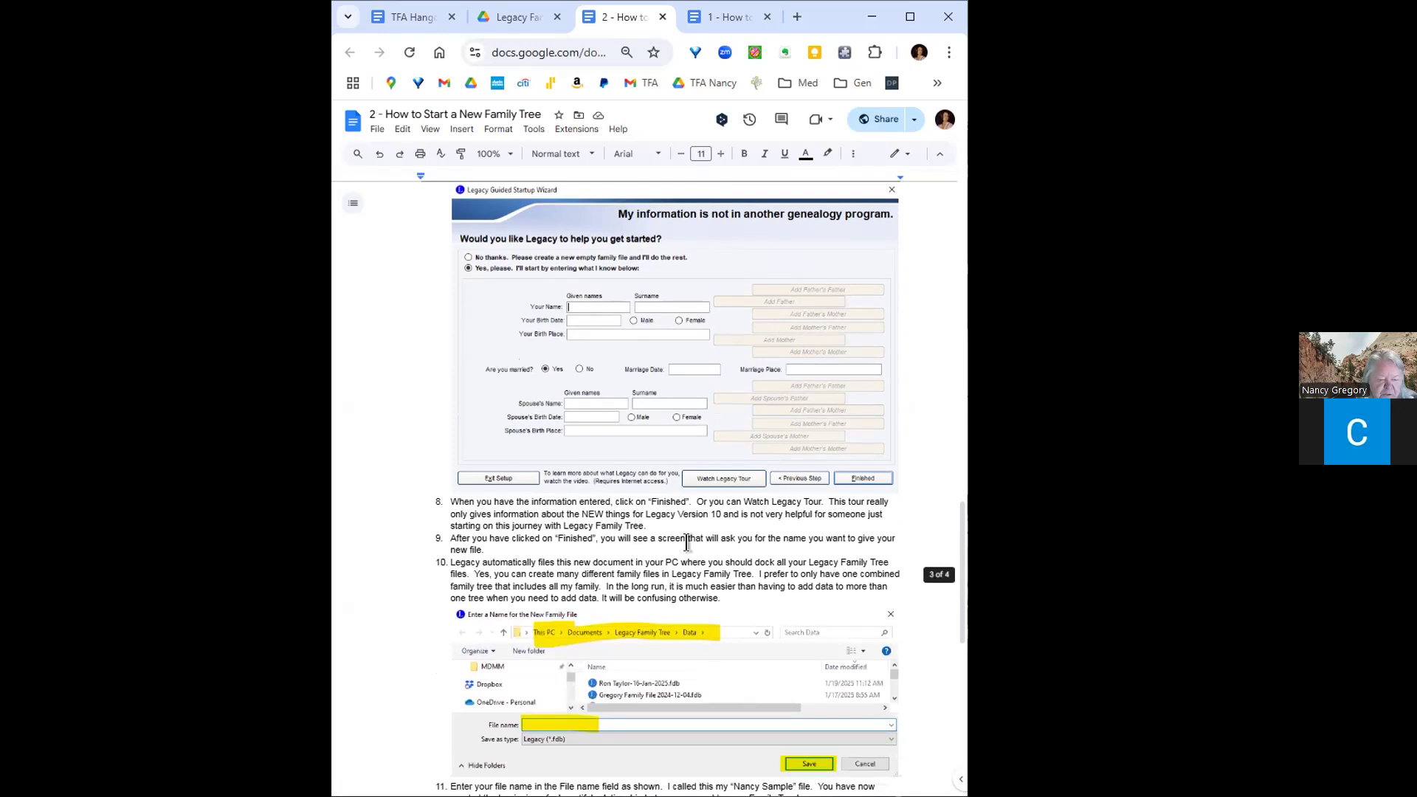
{"action": "scroll", "coordinate": [687, 542], "scroll_direction": "down", "scroll_amount": 1}
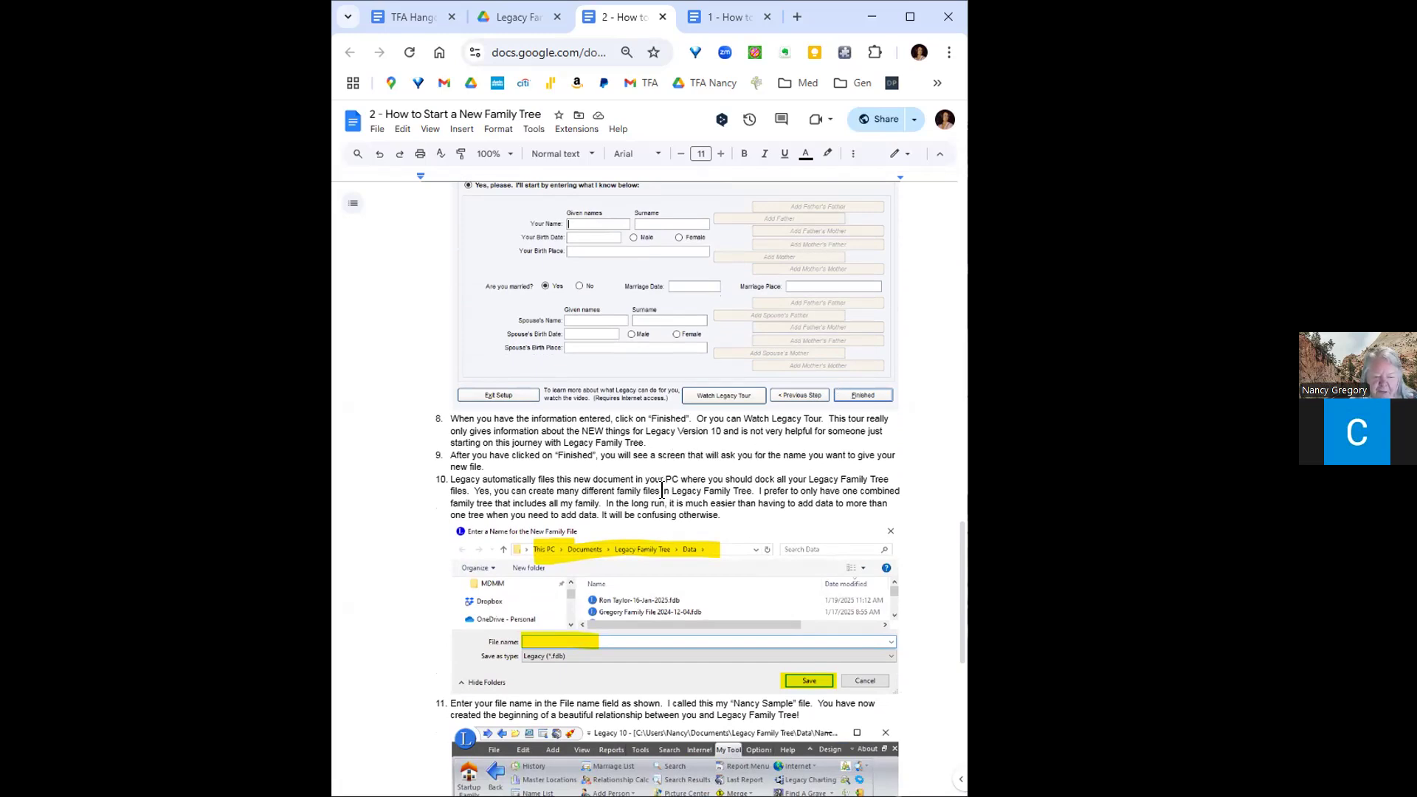
{"action": "scroll", "coordinate": [658, 499], "scroll_direction": "down", "scroll_amount": 1}
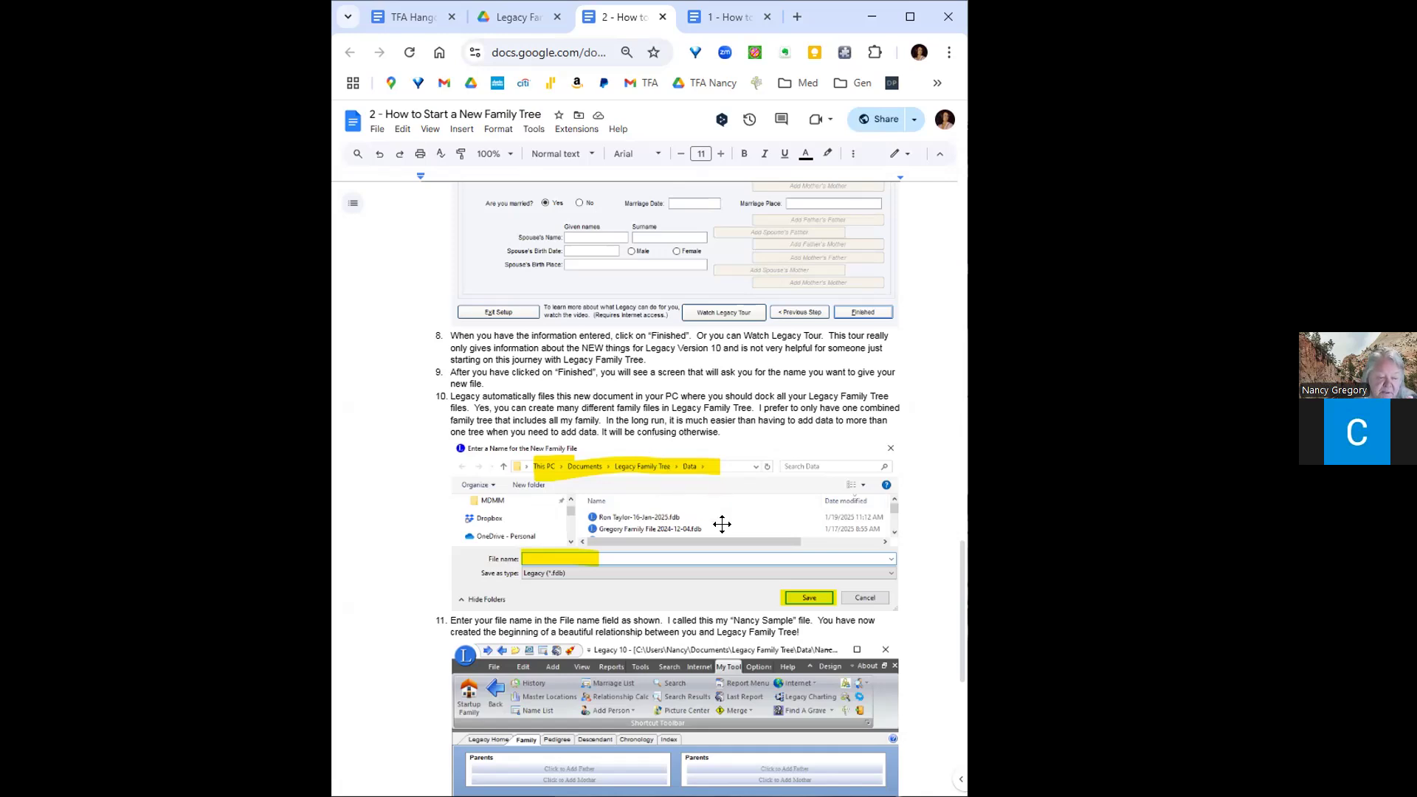
{"action": "scroll", "coordinate": [716, 509], "scroll_direction": "down", "scroll_amount": 2}
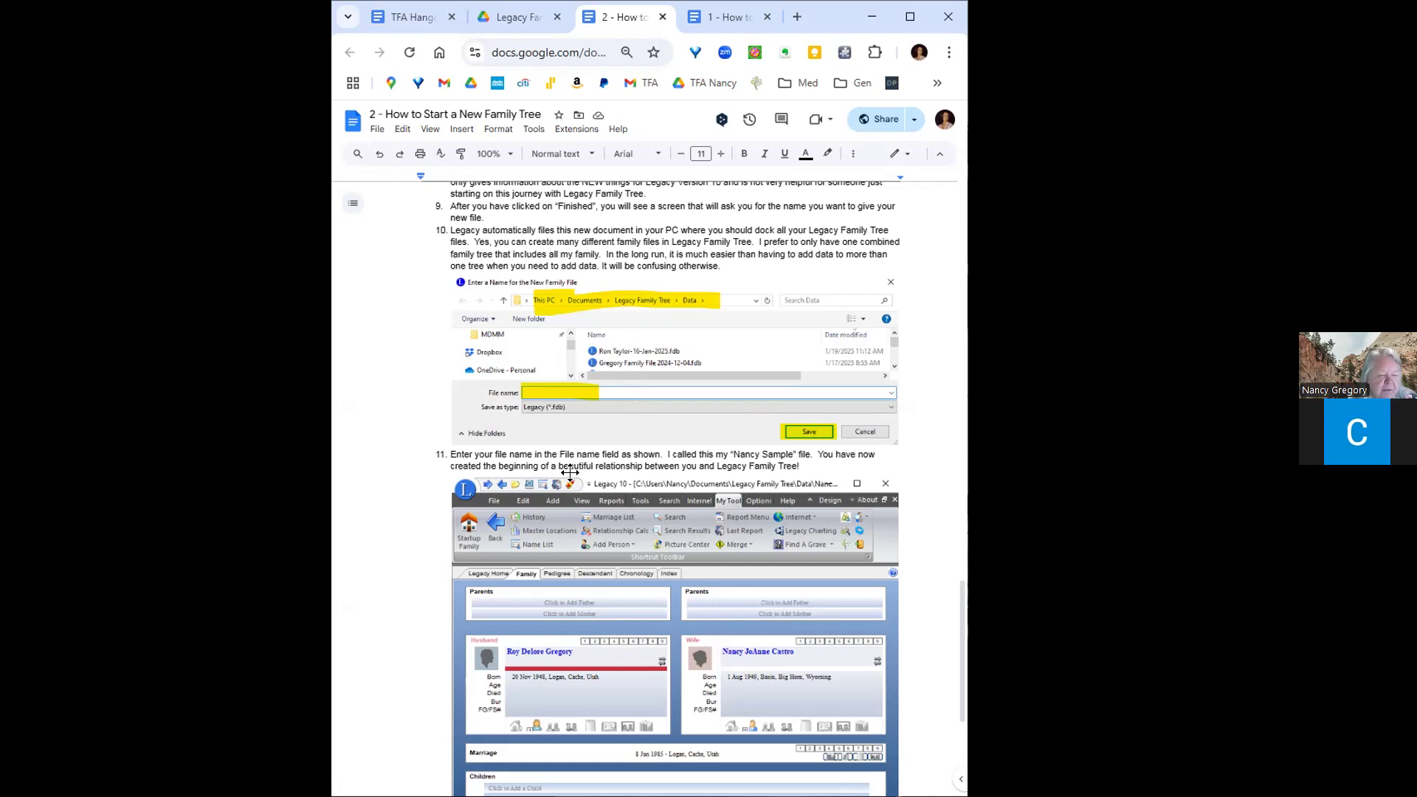
{"action": "scroll", "coordinate": [569, 473], "scroll_direction": "down", "scroll_amount": 3}
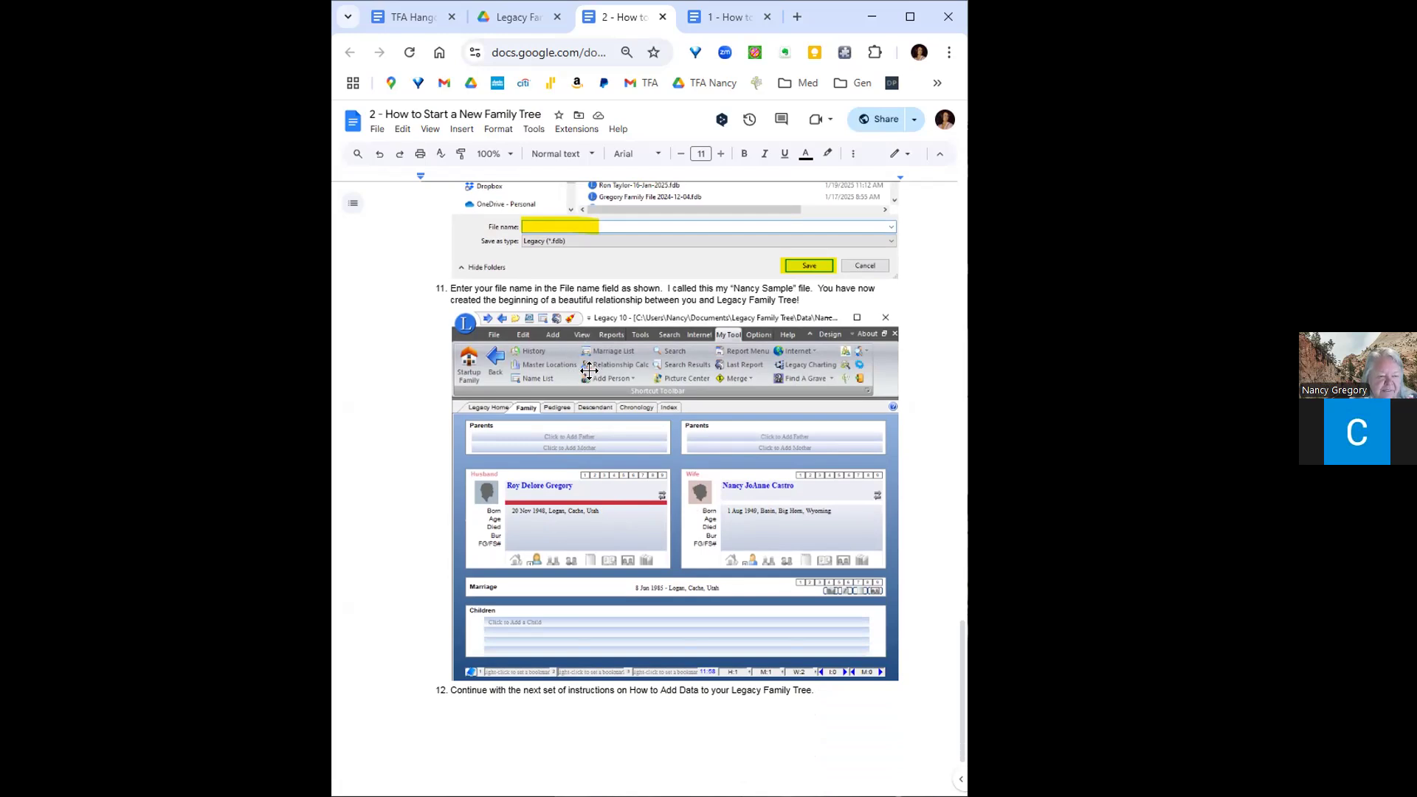
{"action": "scroll", "coordinate": [623, 387], "scroll_direction": "down", "scroll_amount": 1}
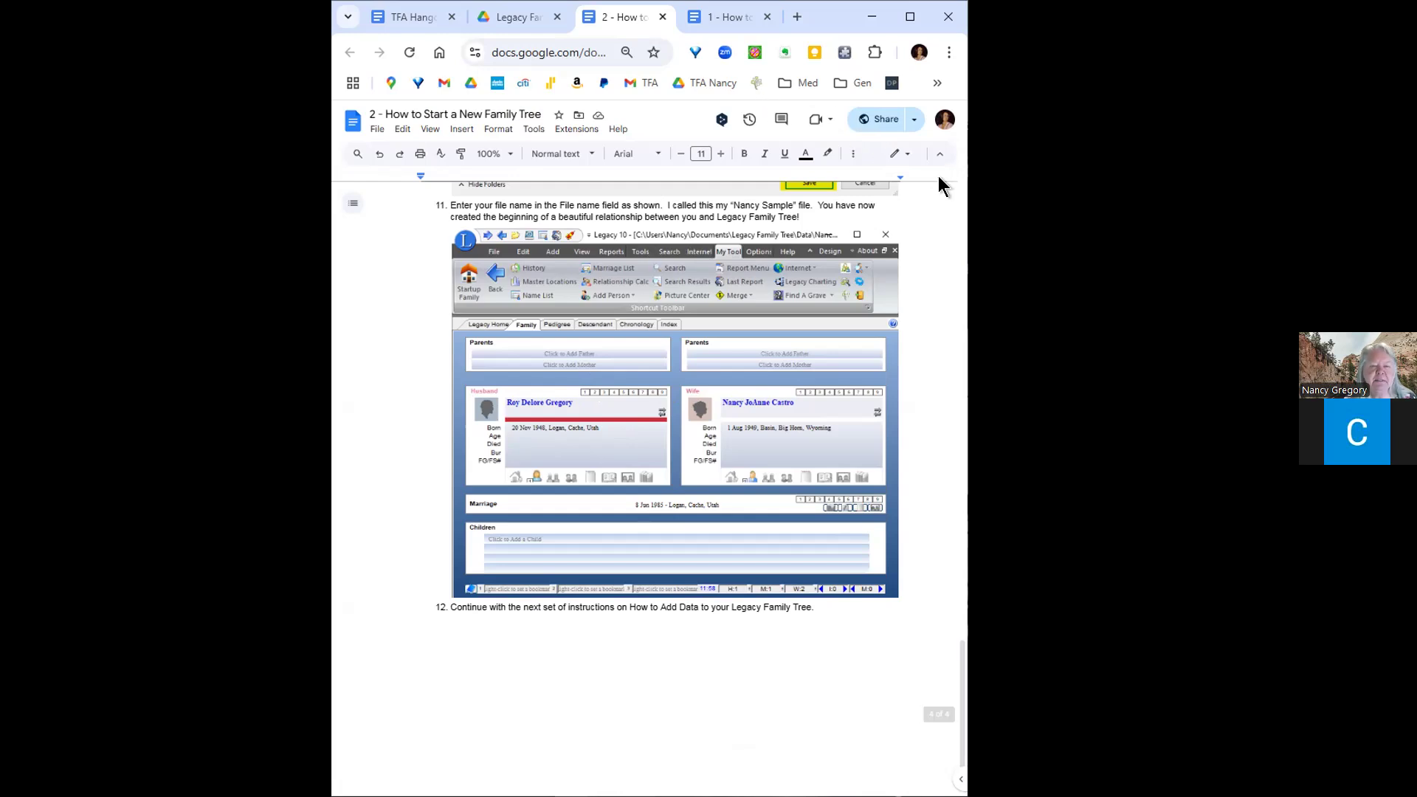
- Open "3 - How to Add Data to your Legacy Family Tree" from the Drive training folder, briefly rechecking the end of lesson 2
{"action": "left_click", "coordinate": [529, 20]}
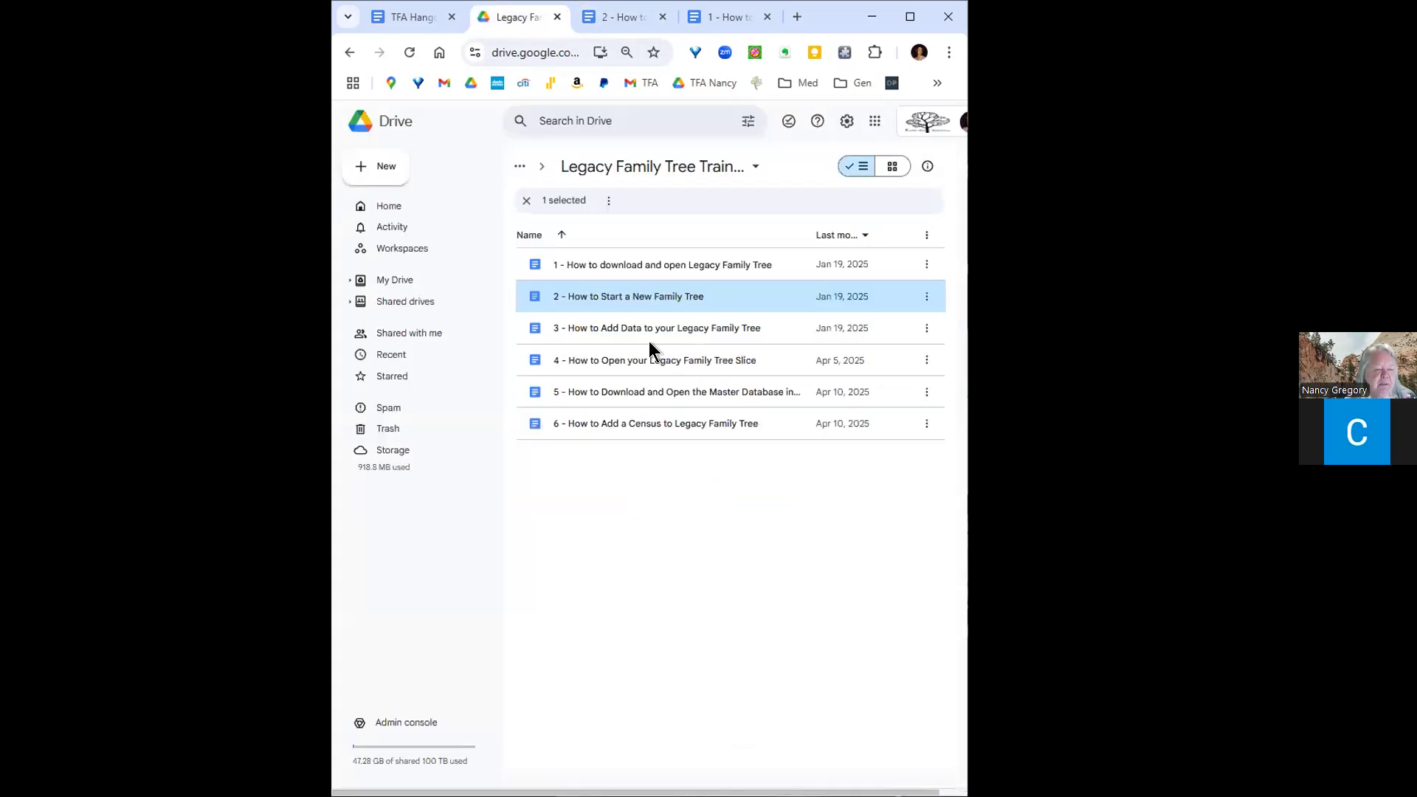
{"action": "double_click", "coordinate": [631, 329]}
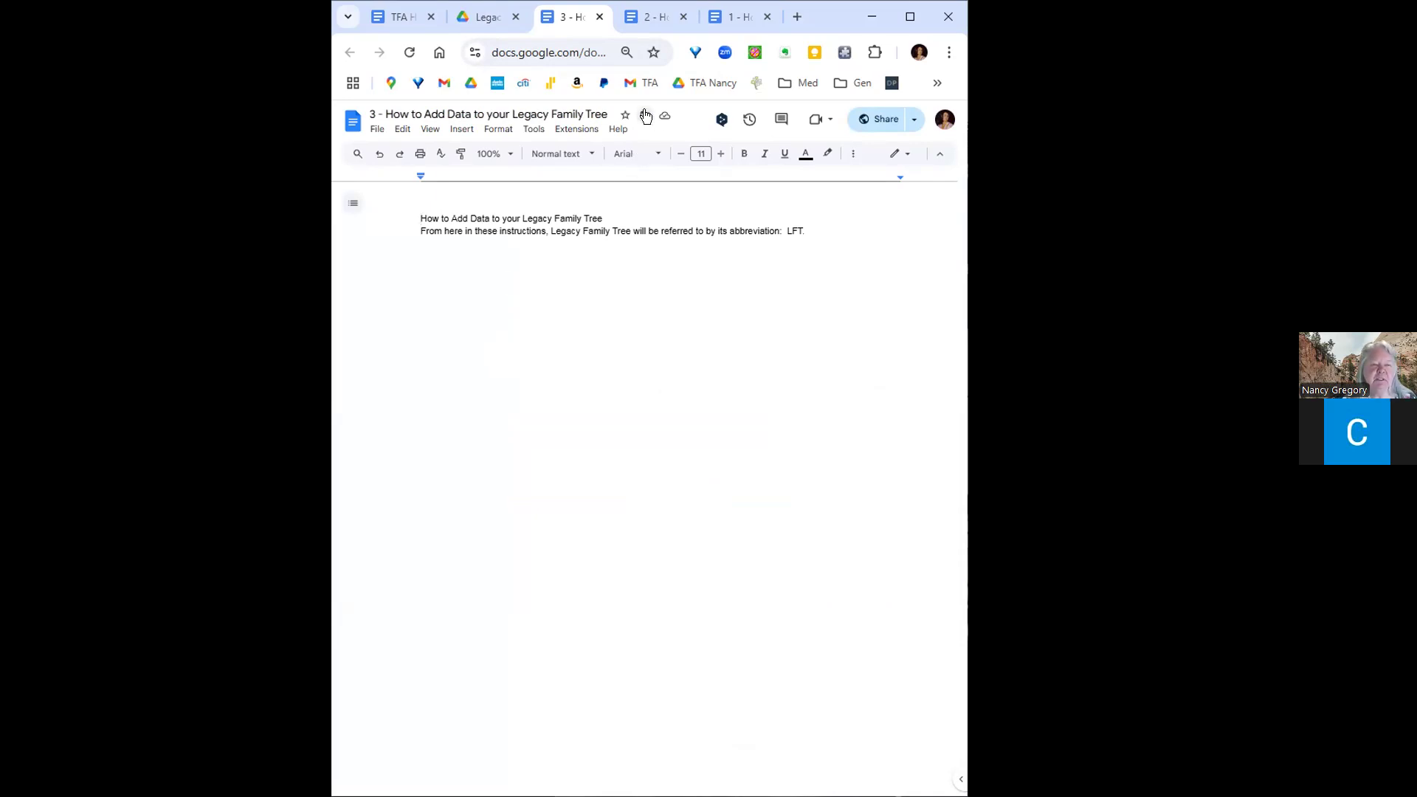
{"action": "left_click", "coordinate": [635, 20]}
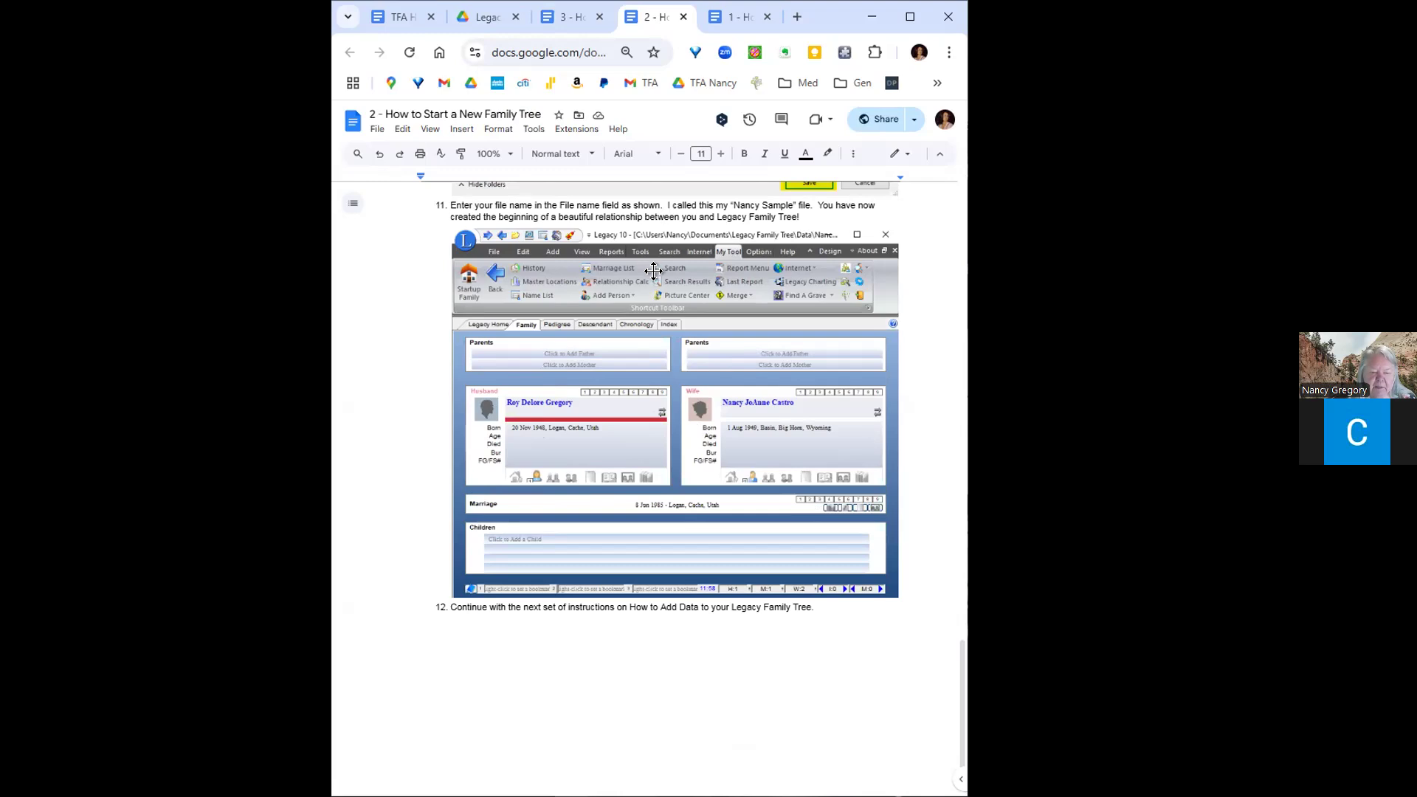
{"action": "left_click", "coordinate": [573, 24]}
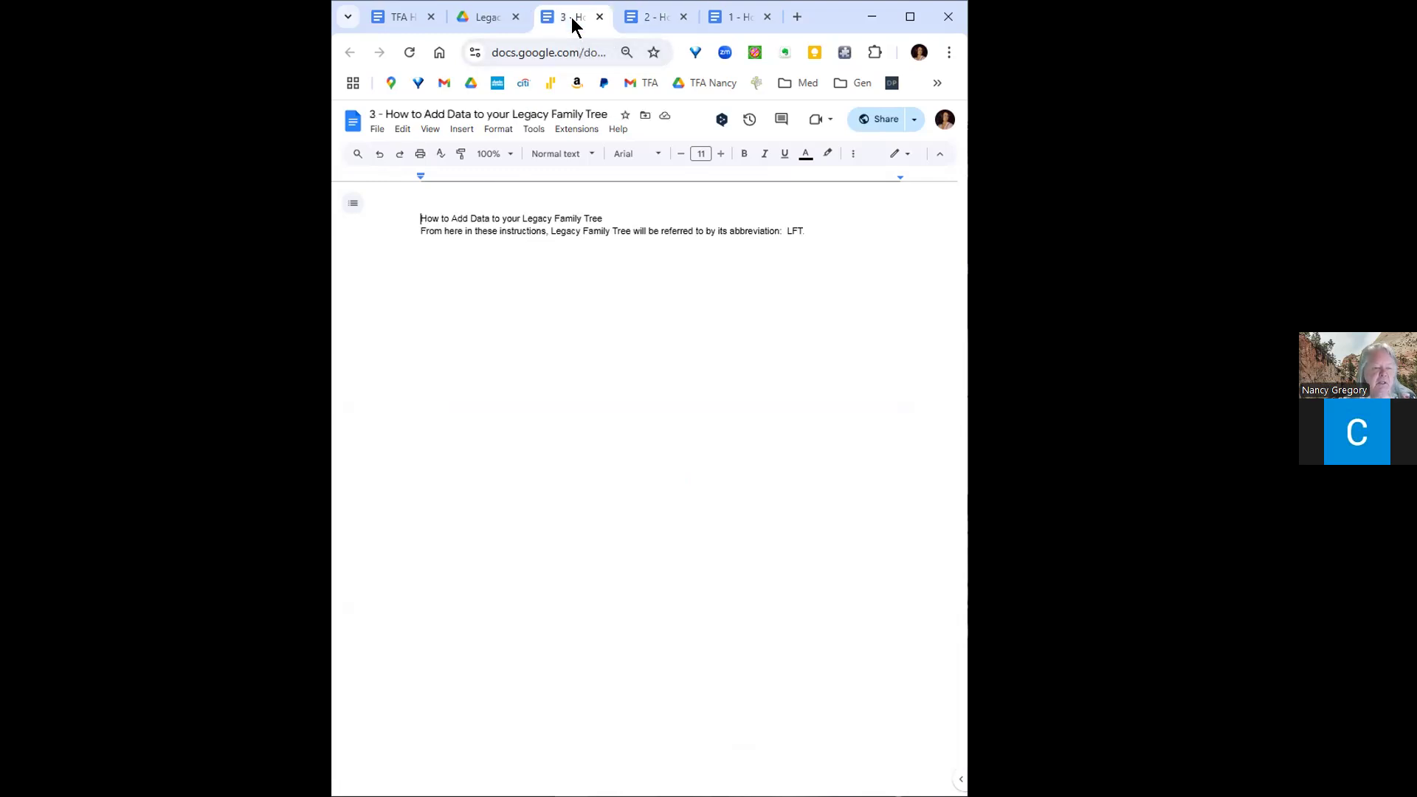
- Open "4 - How to Open your Legacy Family Tree Slice" from the Drive training folder and read the instructions on extracting the media file to C:\
{"action": "left_click", "coordinate": [499, 22]}
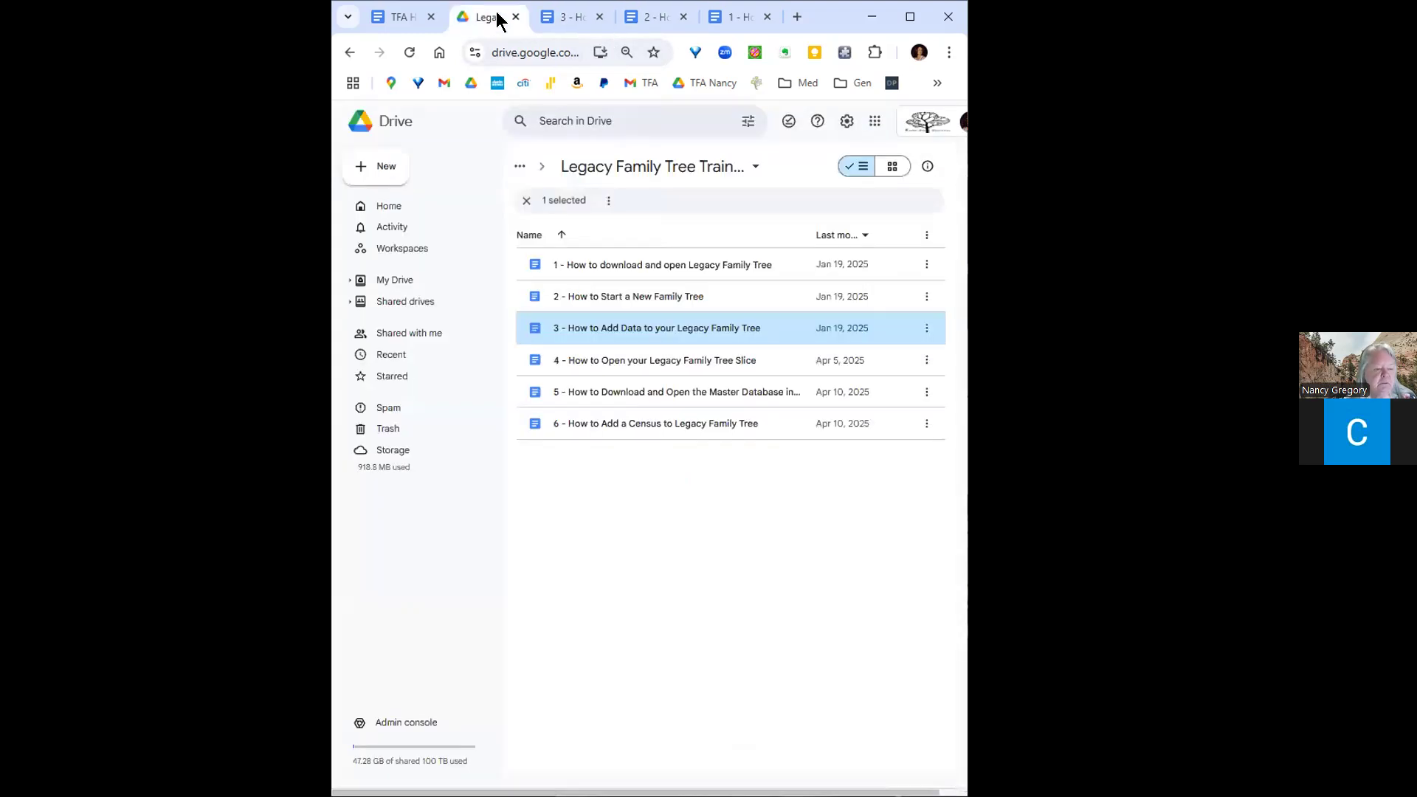
{"action": "double_click", "coordinate": [656, 359]}
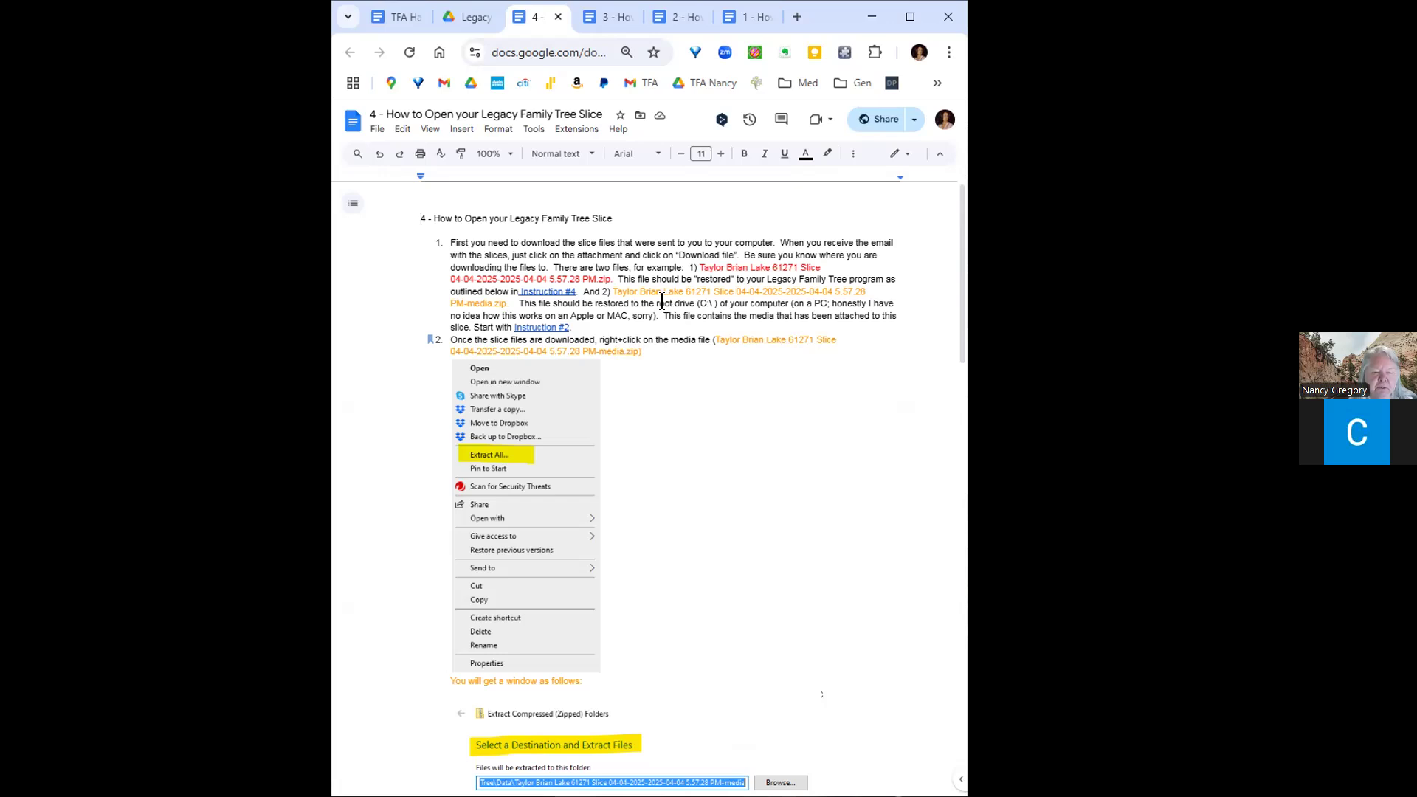
{"action": "left_click_drag", "start_coordinate": [657, 304], "coordinate": [788, 304]}
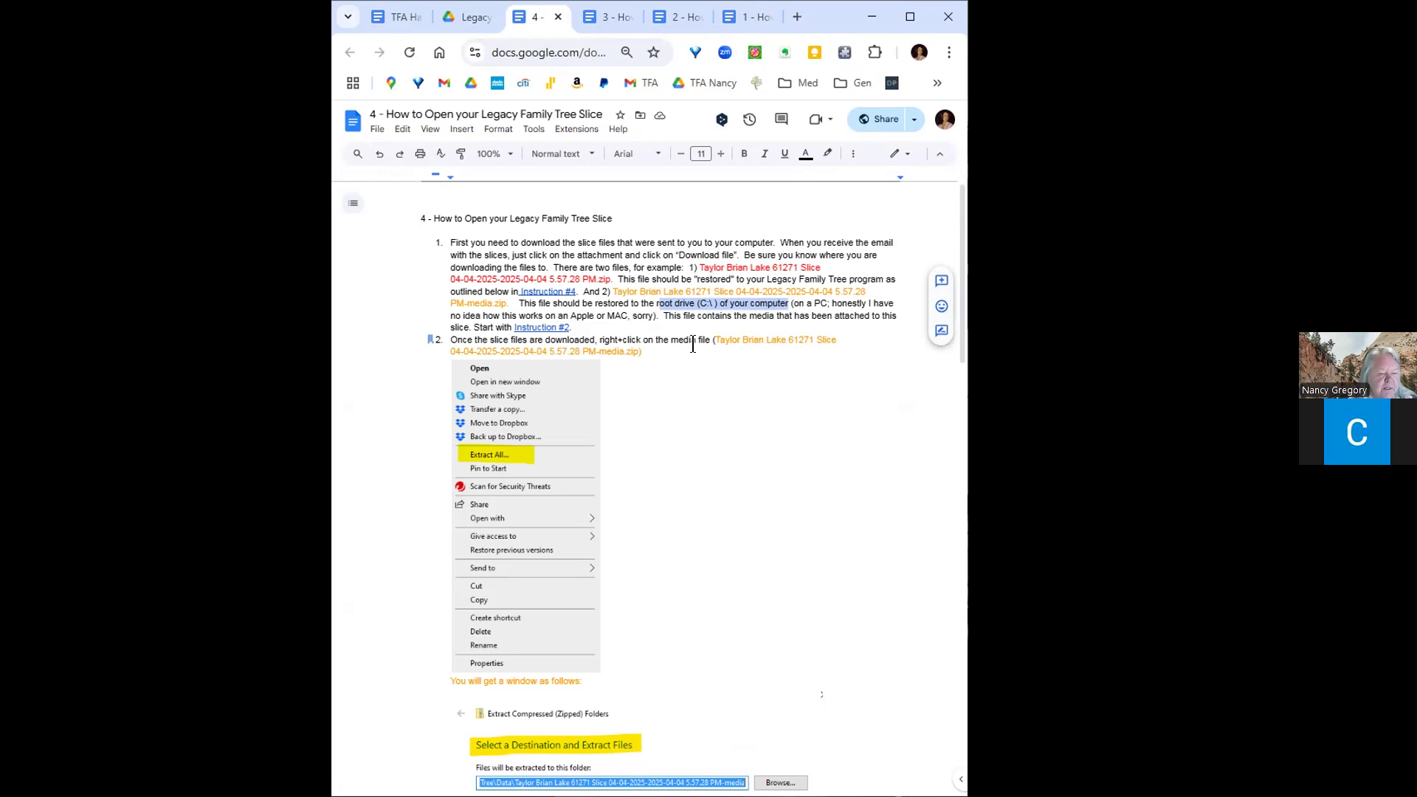
{"action": "scroll", "coordinate": [687, 588], "scroll_direction": "down", "scroll_amount": 2}
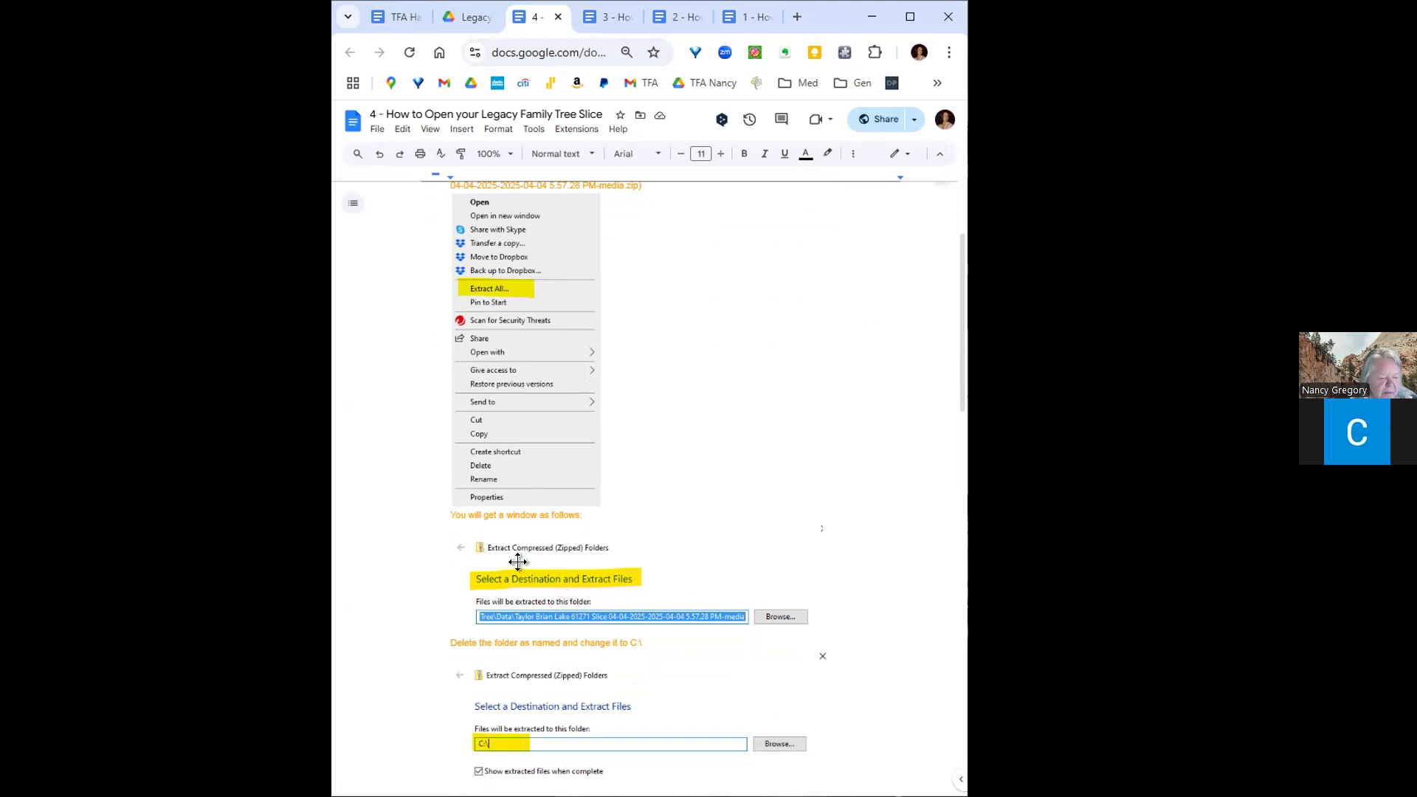
{"action": "scroll", "coordinate": [518, 546], "scroll_direction": "down", "scroll_amount": 1}
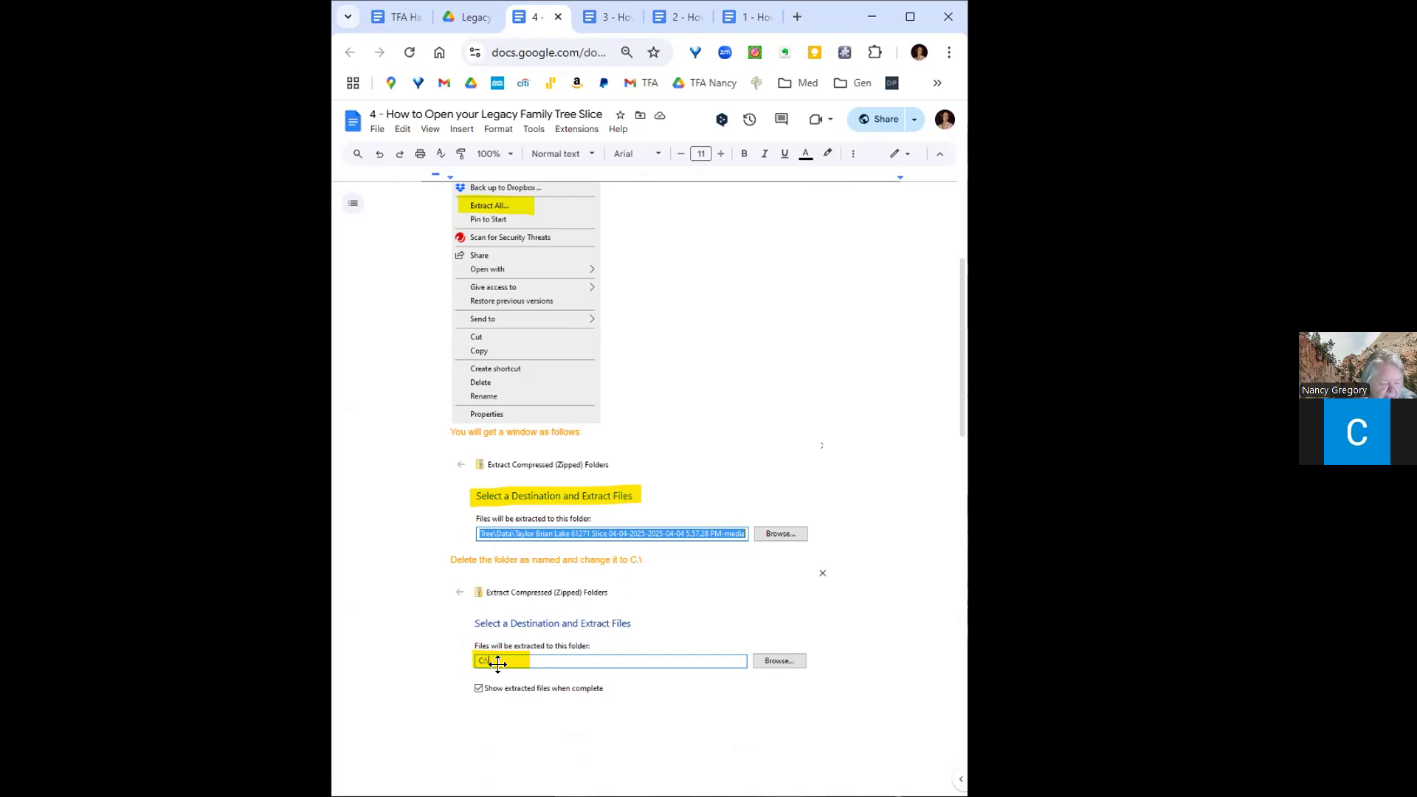
{"action": "scroll", "coordinate": [563, 503], "scroll_direction": "down", "scroll_amount": 1}
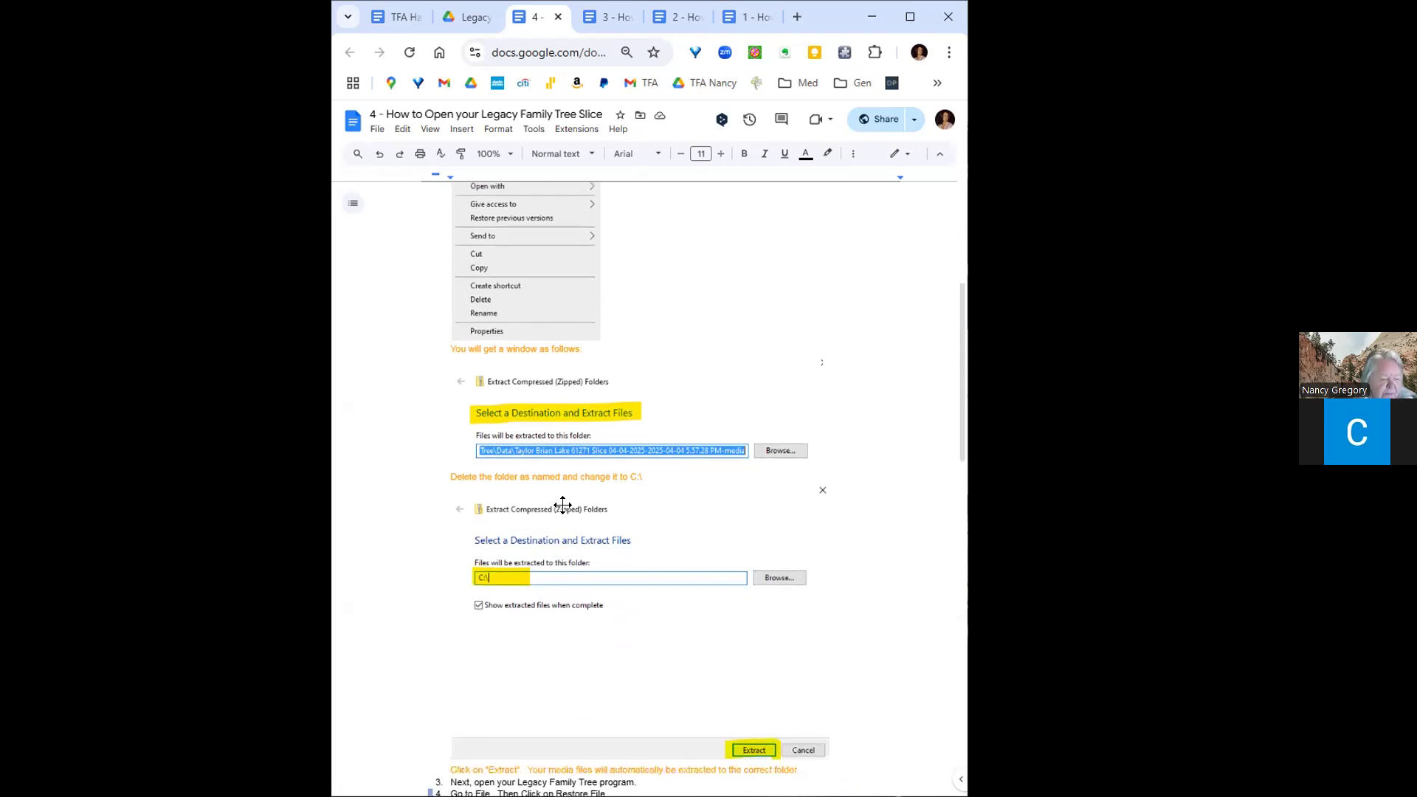
{"action": "scroll", "coordinate": [797, 642], "scroll_direction": "down", "scroll_amount": 2}
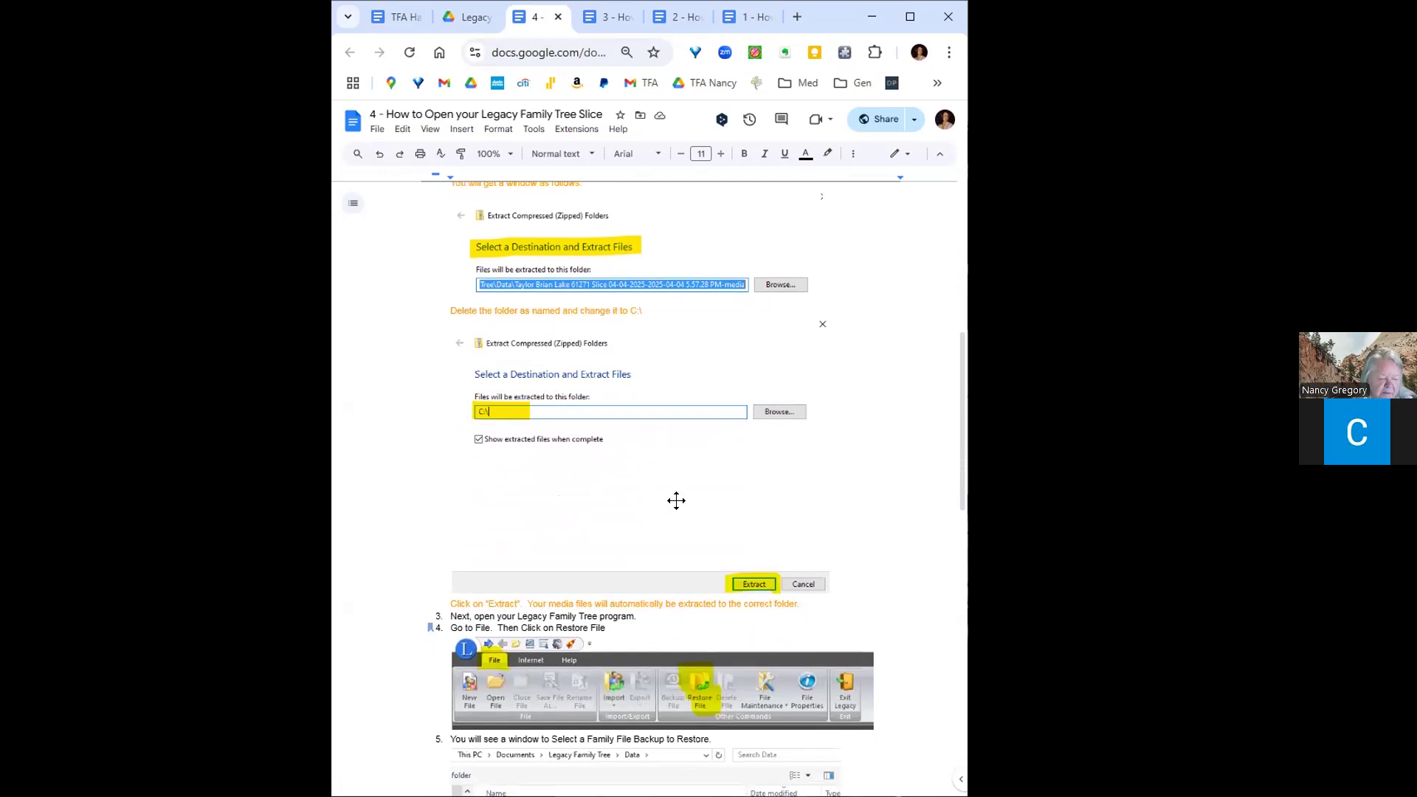
- Read the remaining slice instructions on Restore File, choosing the non-media zip and naming the restored file, through item 10, and return to the document's start
{"action": "scroll", "coordinate": [674, 500], "scroll_direction": "down", "scroll_amount": 2}
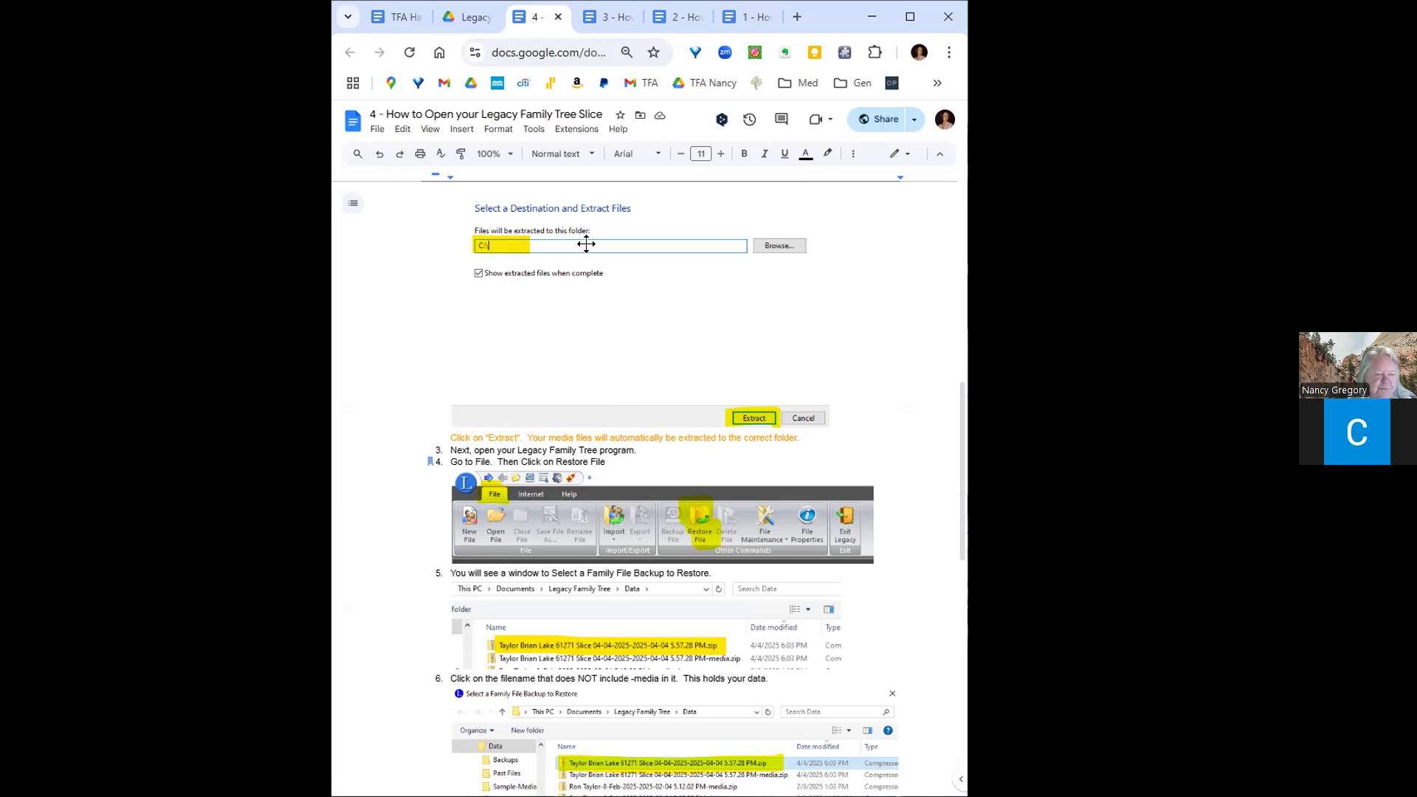
{"action": "scroll", "coordinate": [871, 402], "scroll_direction": "down", "scroll_amount": 3}
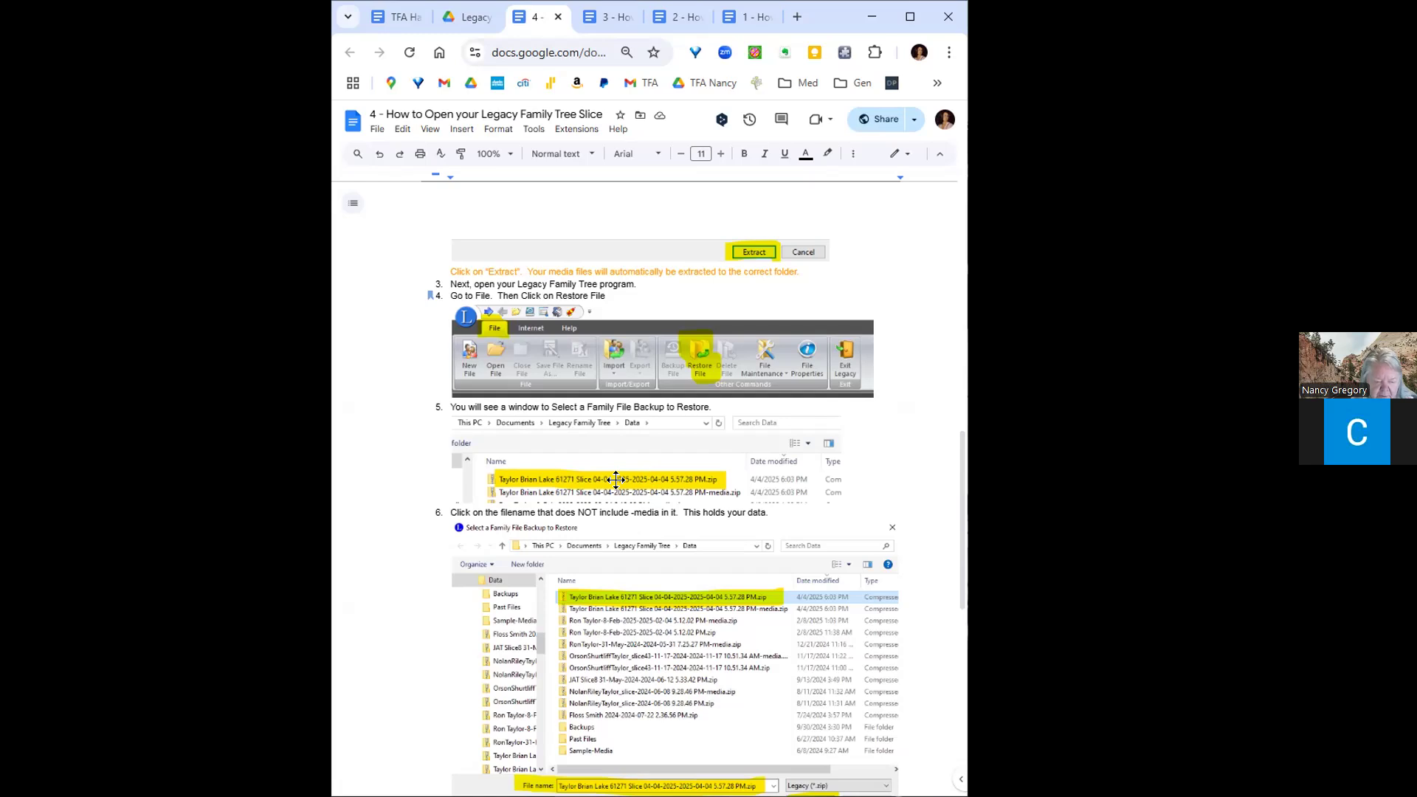
{"action": "scroll", "coordinate": [616, 480], "scroll_direction": "down", "scroll_amount": 2}
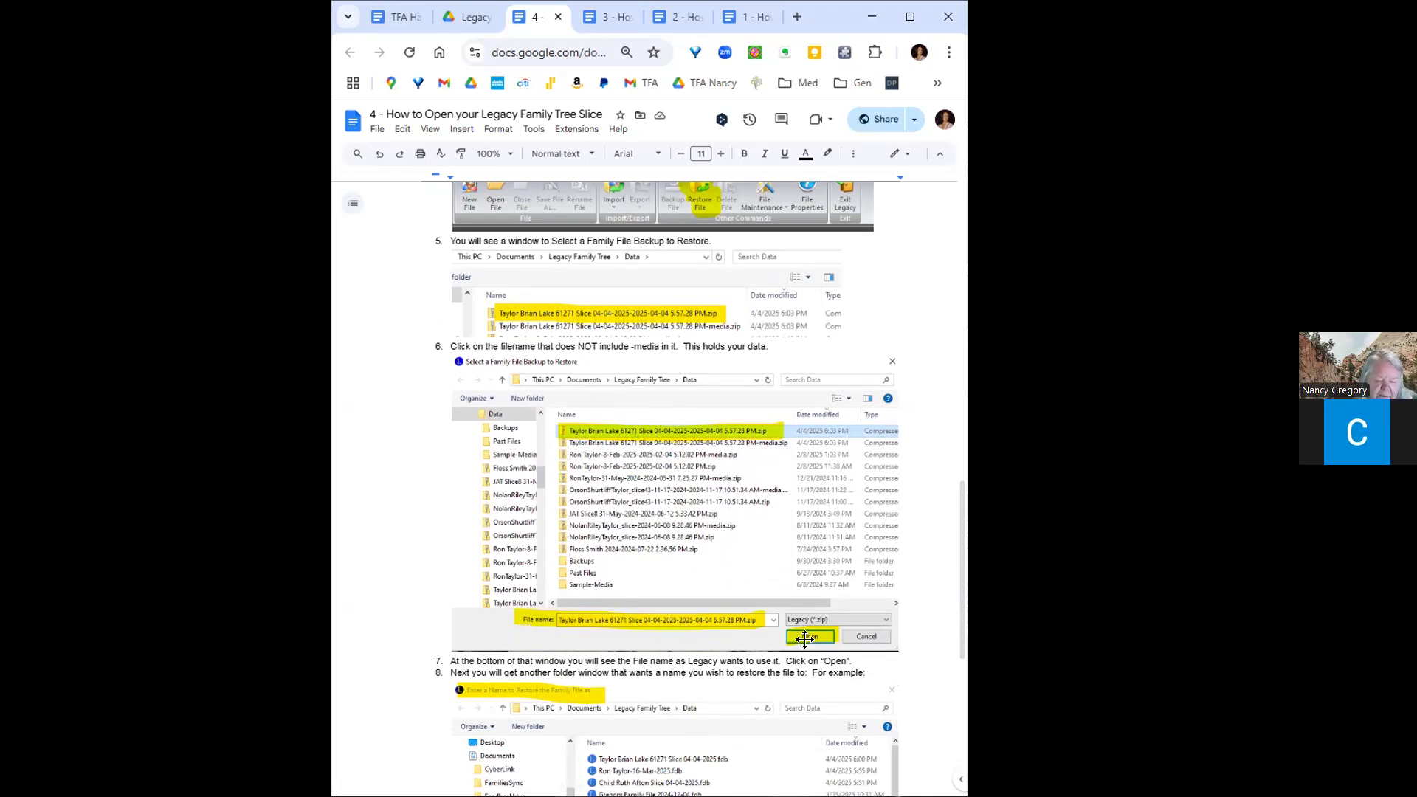
{"action": "scroll", "coordinate": [657, 557], "scroll_direction": "down", "scroll_amount": 3}
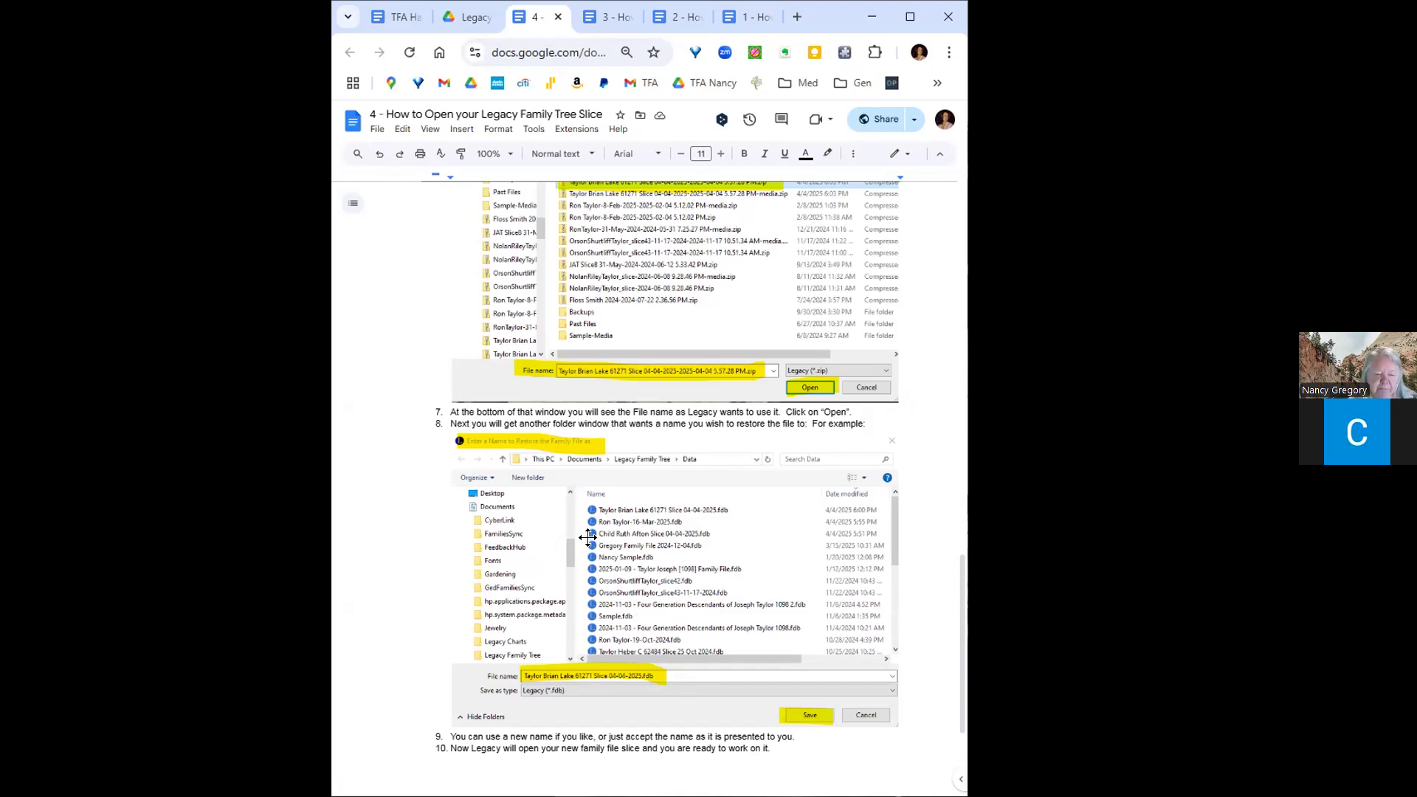
{"action": "scroll", "coordinate": [653, 531], "scroll_direction": "down", "scroll_amount": 3}
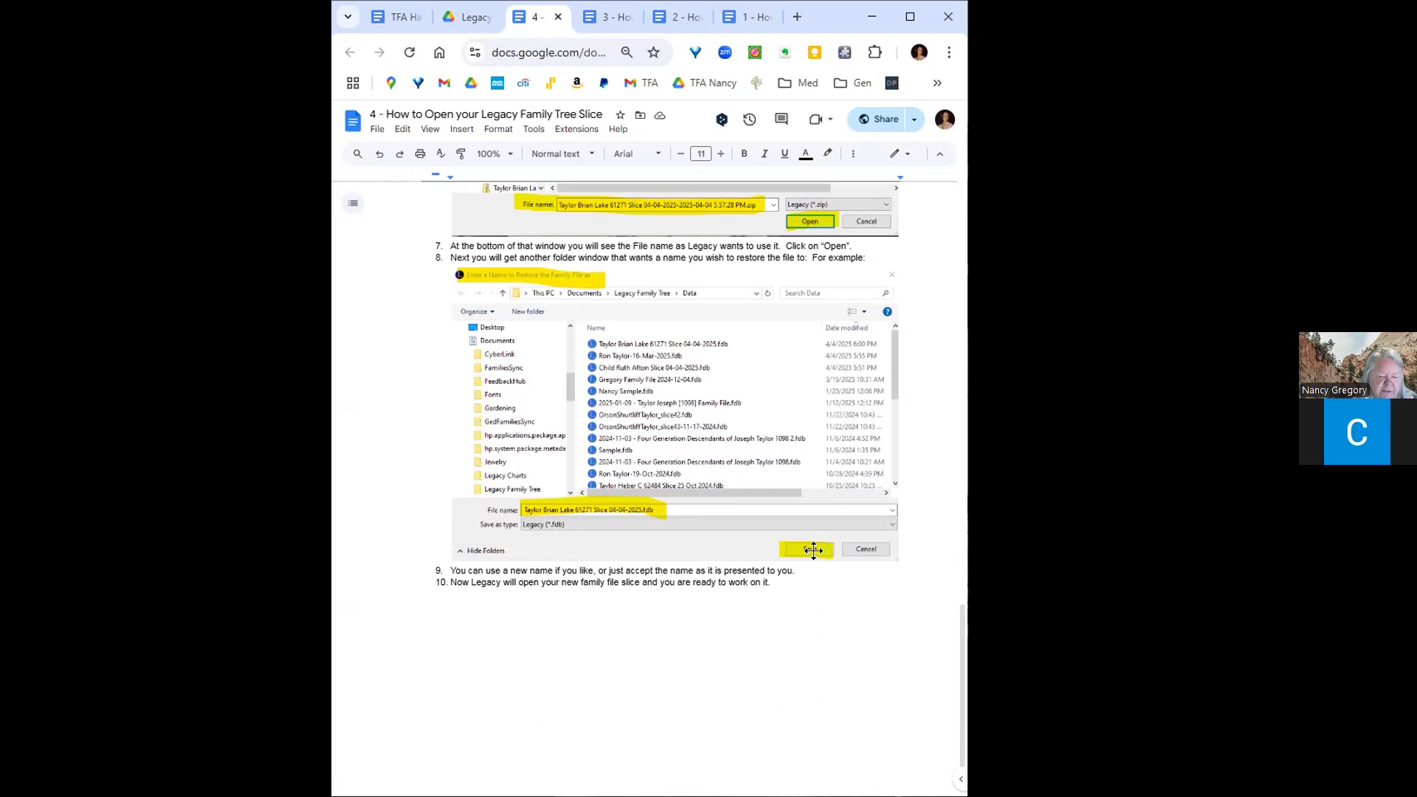
{"action": "scroll", "coordinate": [718, 599], "scroll_direction": "down", "scroll_amount": 1}
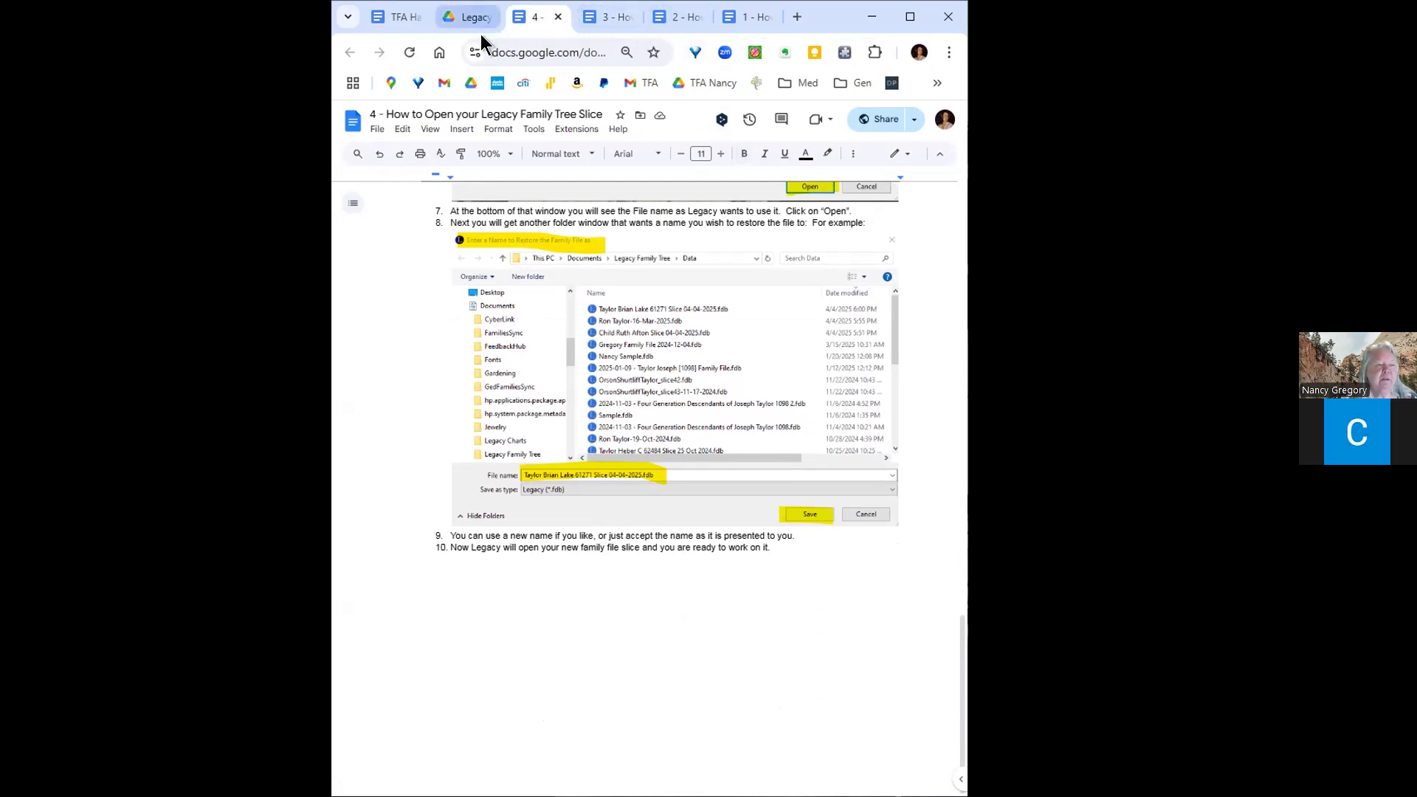
{"action": "scroll", "coordinate": [923, 431], "scroll_direction": "up", "scroll_amount": 12}
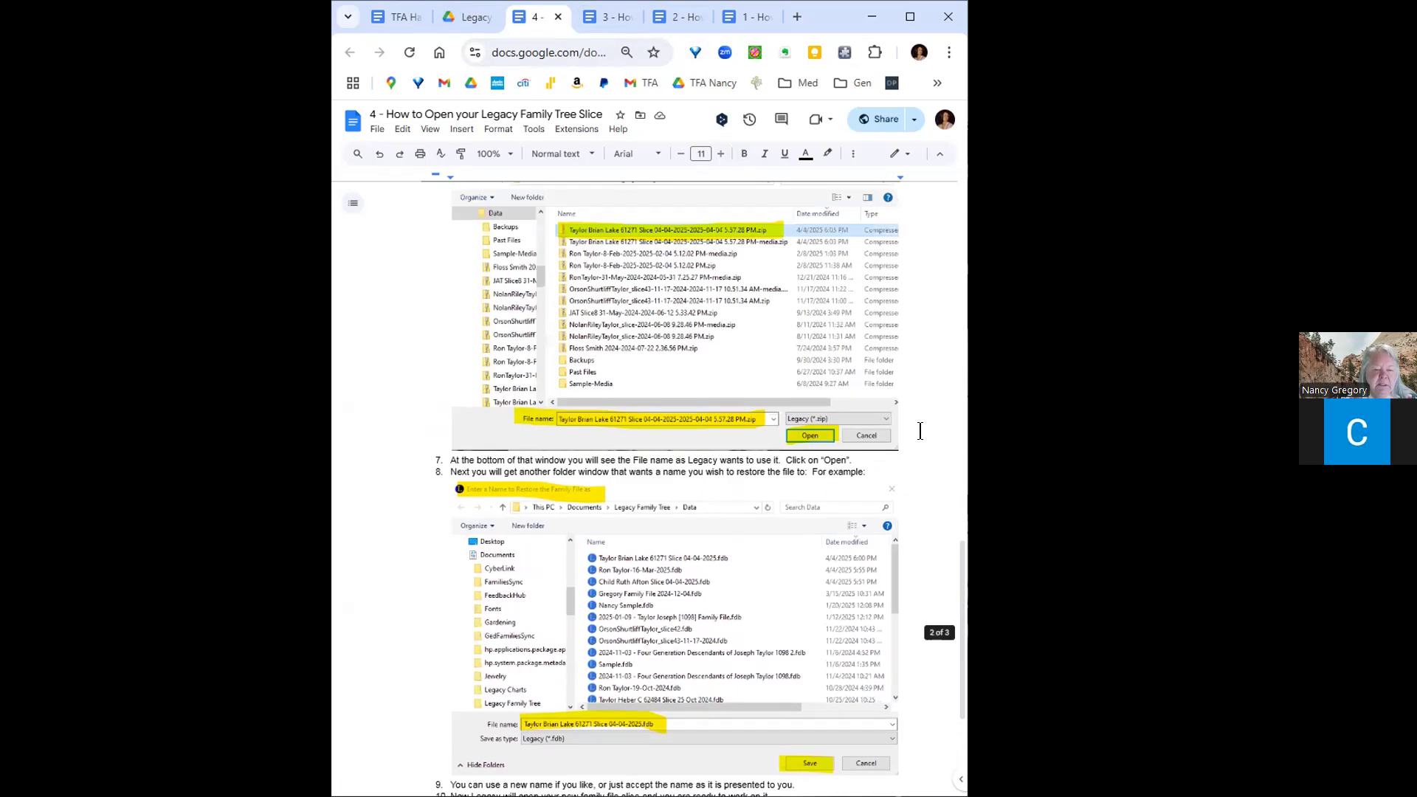
{"action": "scroll", "coordinate": [923, 431], "scroll_direction": "up", "scroll_amount": 10}
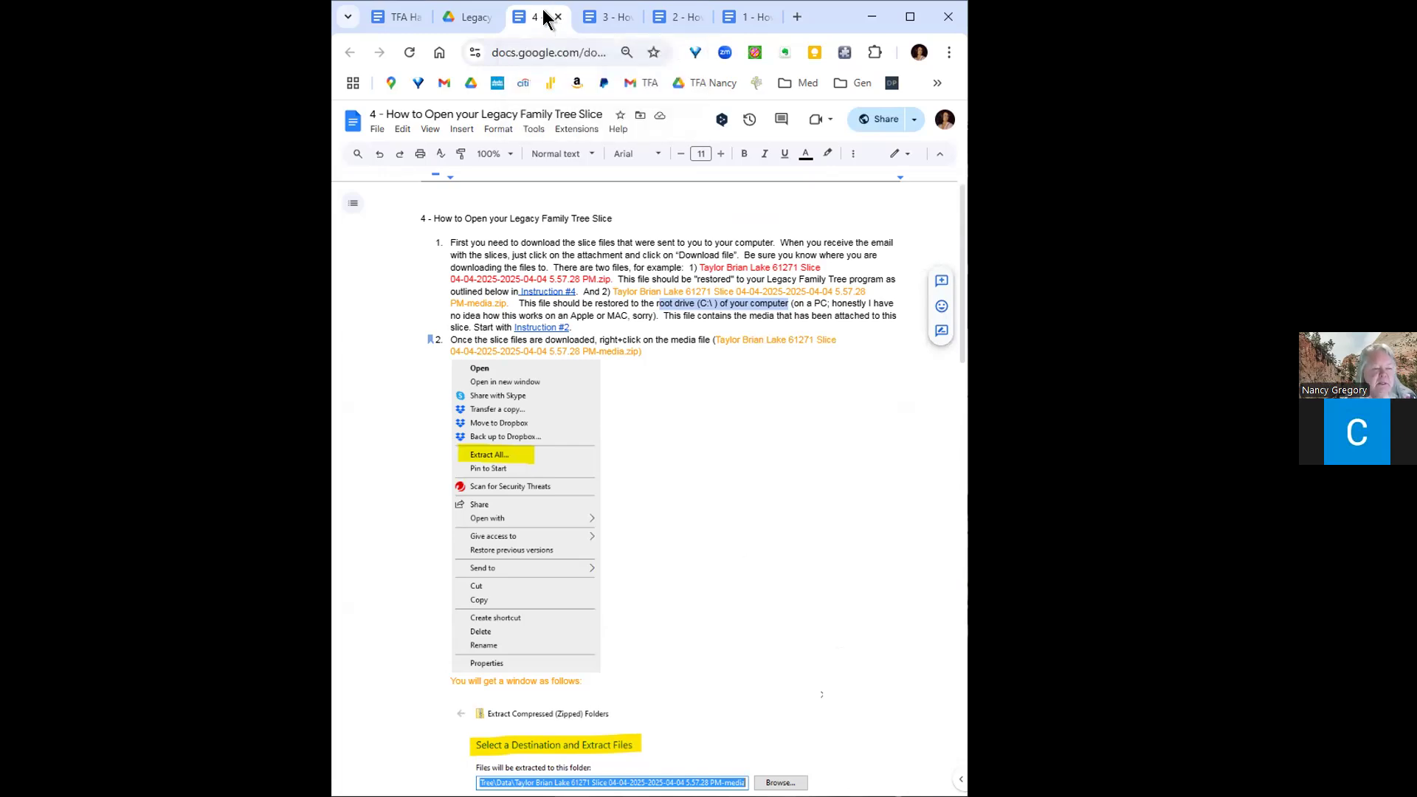
- Close the "3 - How to Add Data to your Legacy Family Tree" document and look back through lesson 2 up to its first instruction
{"action": "left_click", "coordinate": [608, 18]}
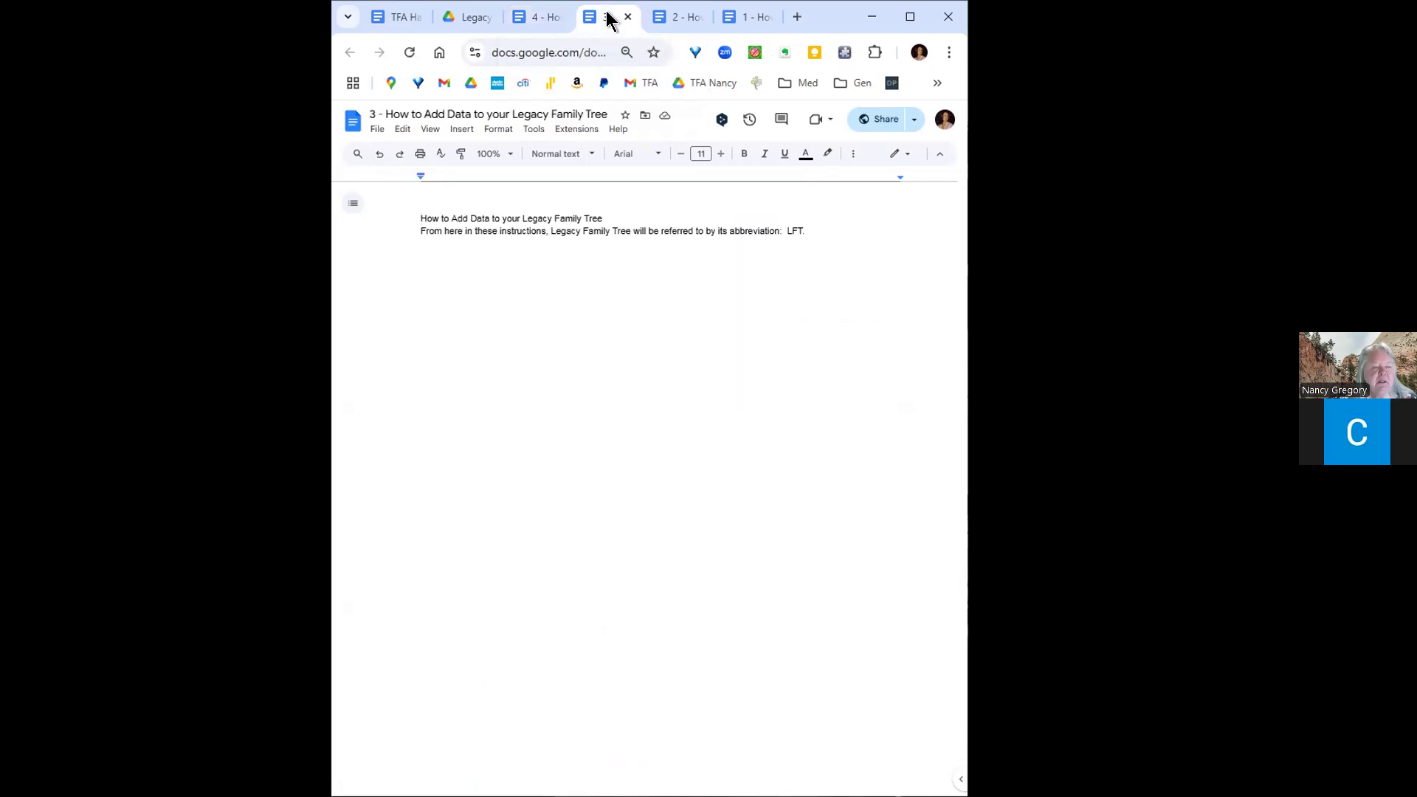
{"action": "left_click", "coordinate": [627, 16]}
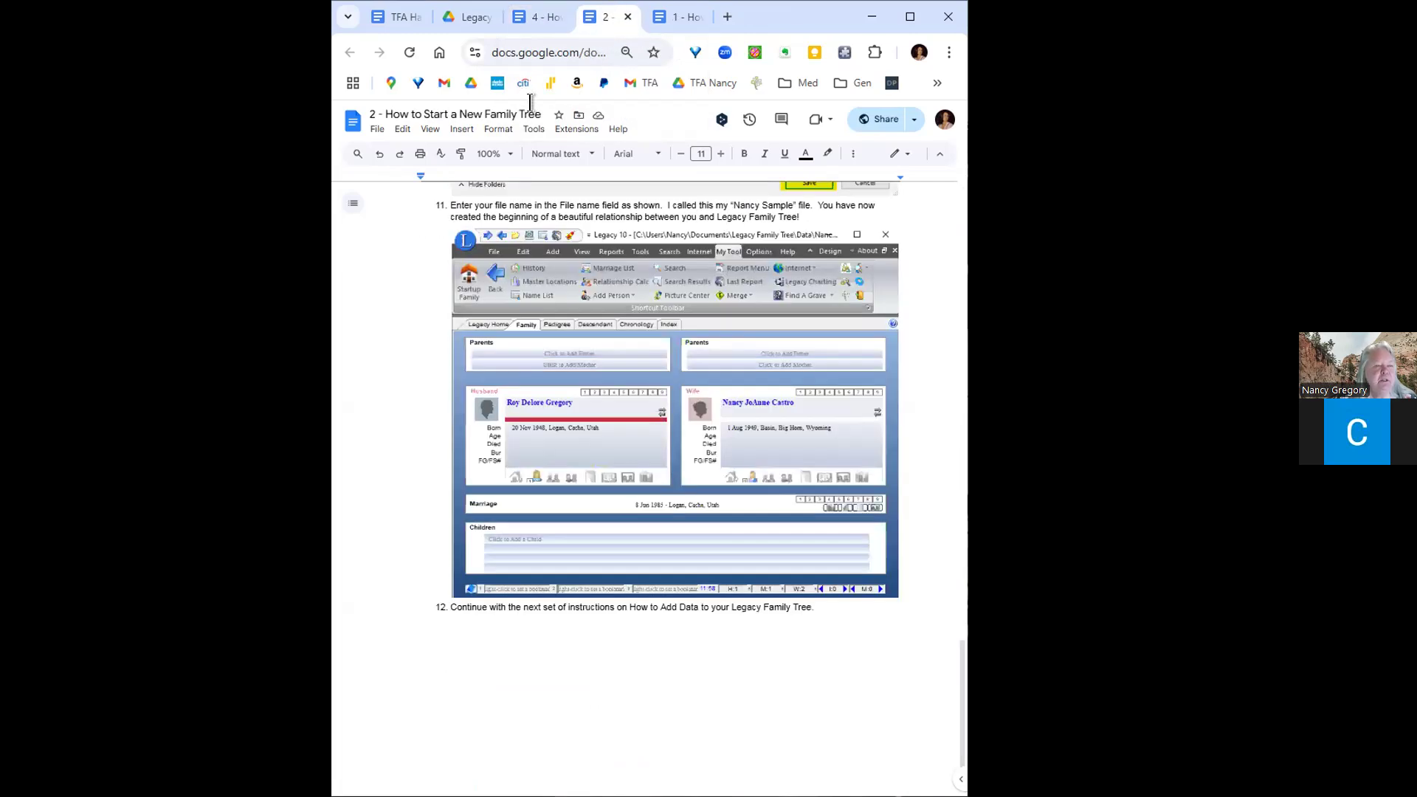
{"action": "scroll", "coordinate": [770, 412], "scroll_direction": "up", "scroll_amount": 3}
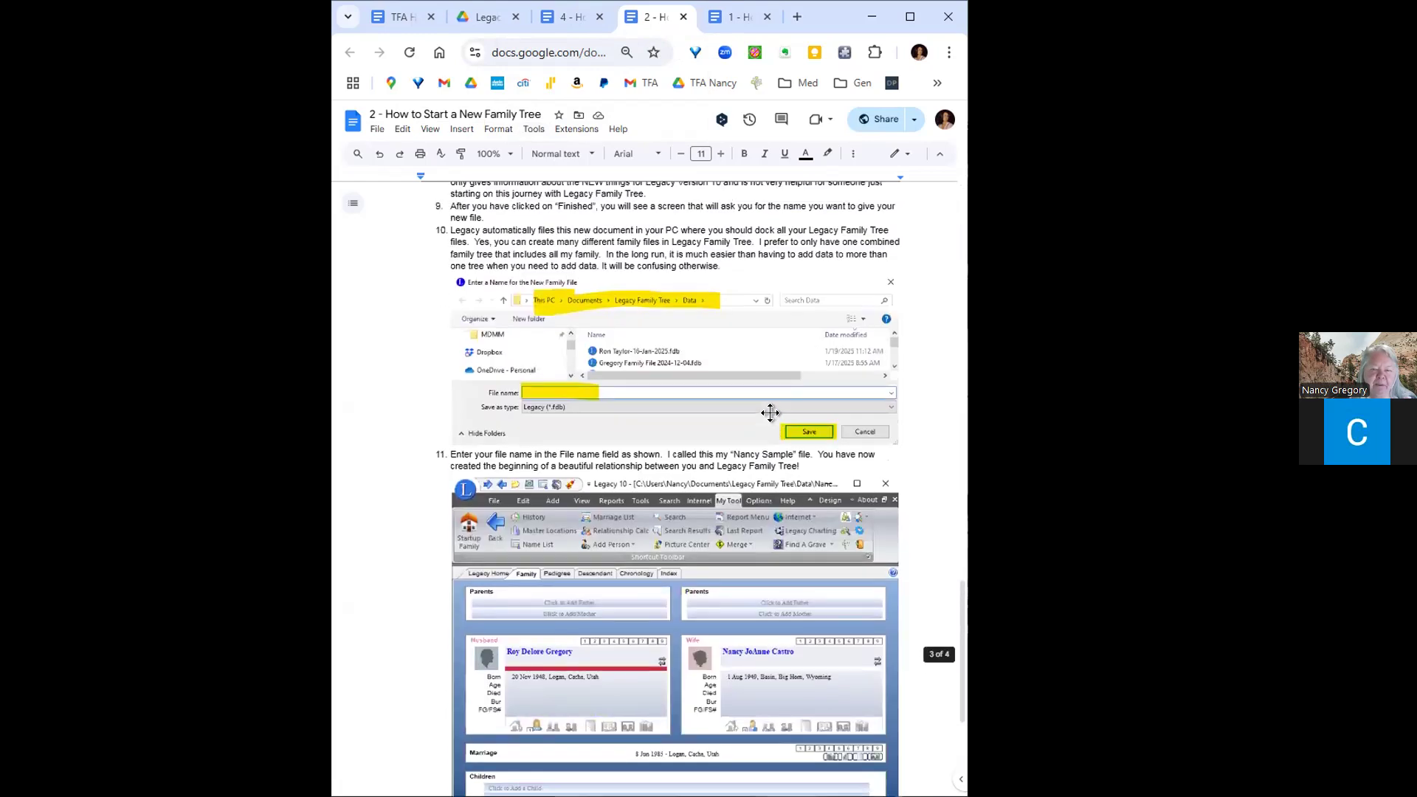
{"action": "scroll", "coordinate": [580, 346], "scroll_direction": "up", "scroll_amount": 8}
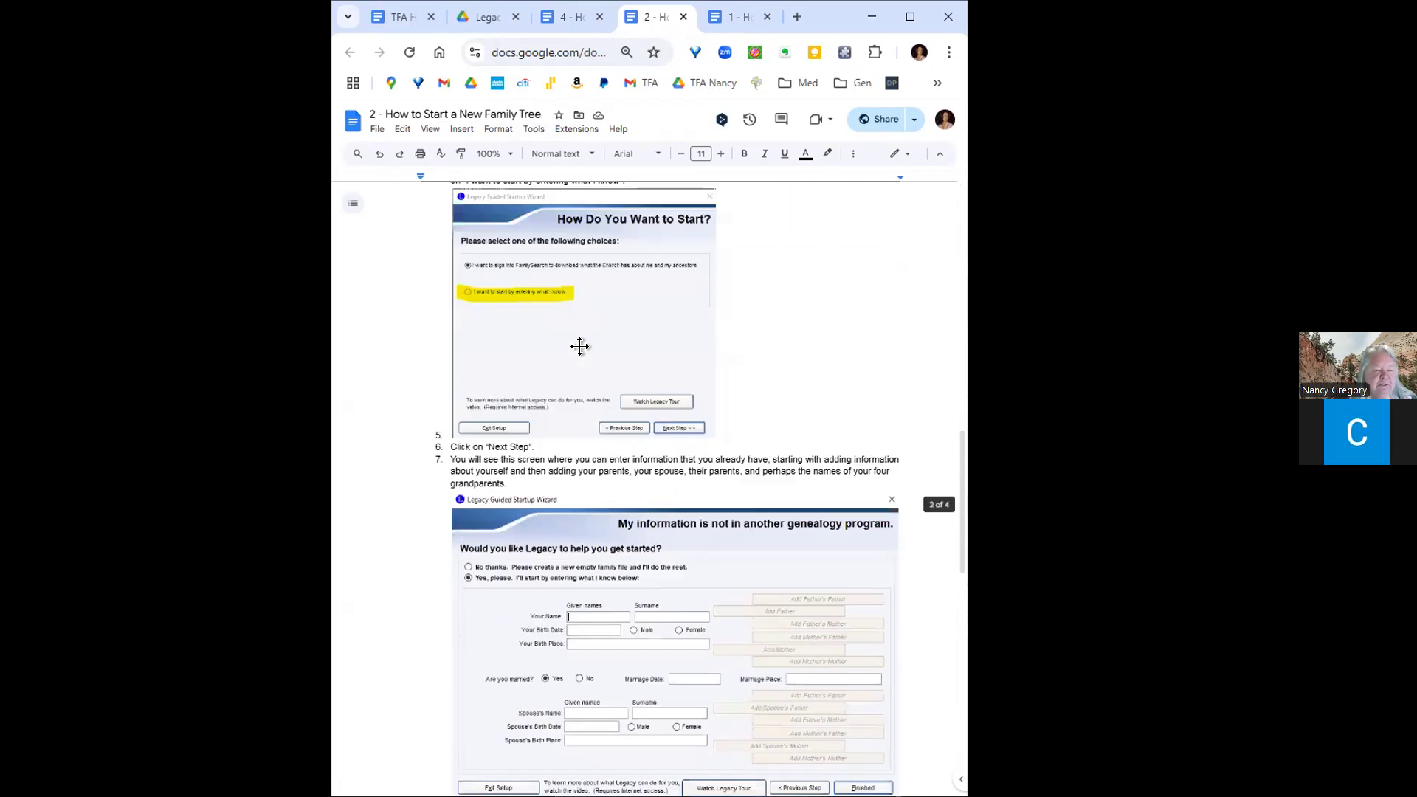
{"action": "scroll", "coordinate": [580, 346], "scroll_direction": "up", "scroll_amount": 15}
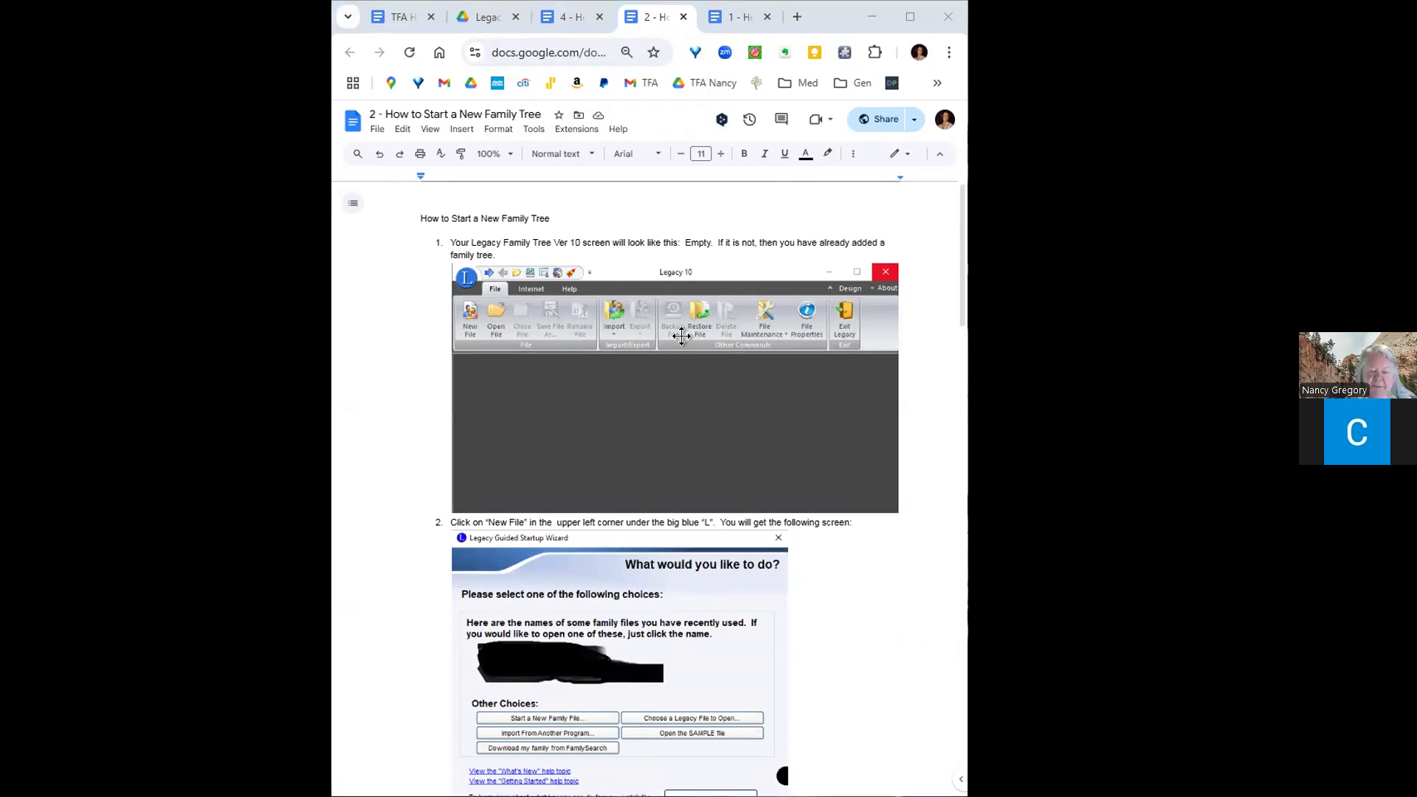
- Go up to the *Tools folder in Drive and open "How to Create a Slice.docx"
{"action": "left_click", "coordinate": [484, 17]}
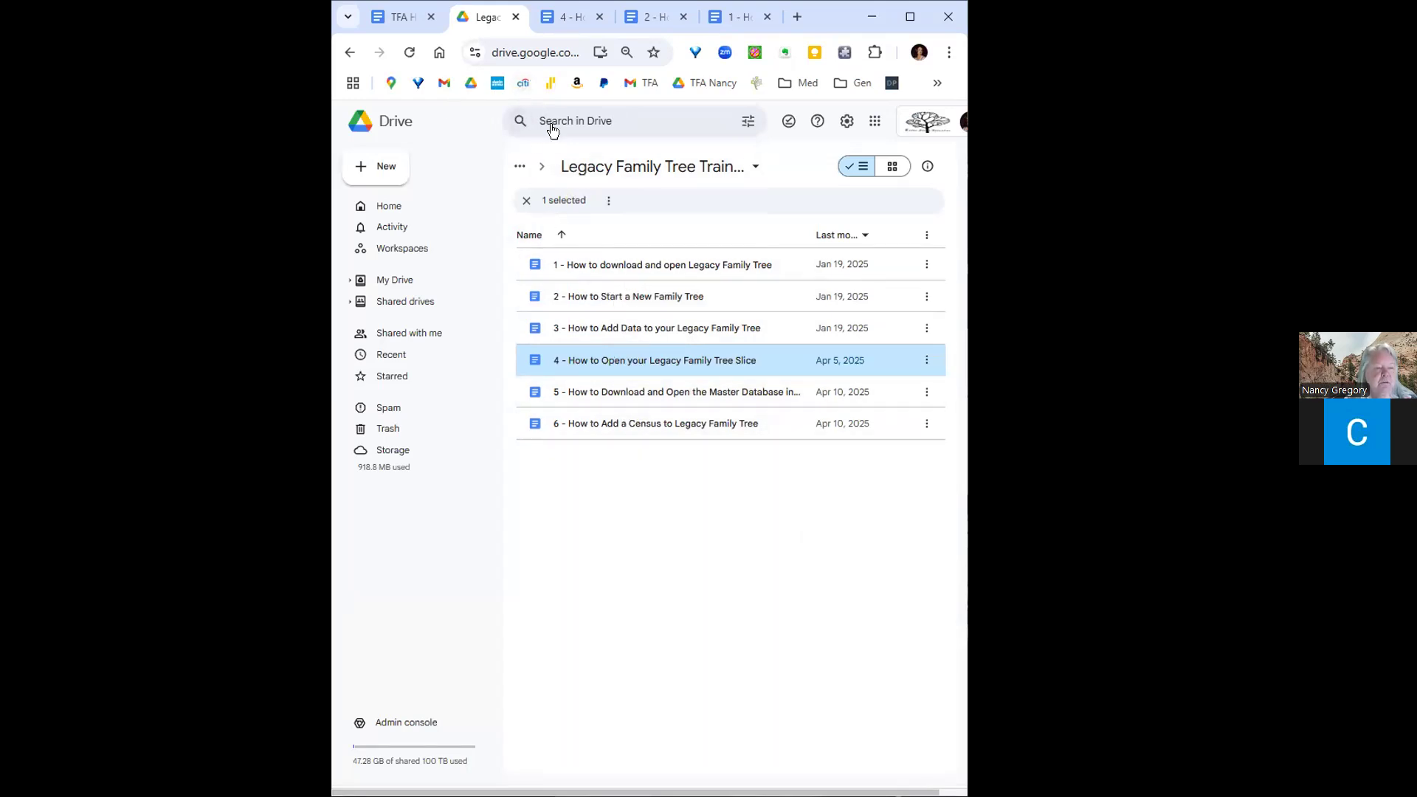
{"action": "left_click", "coordinate": [519, 169]}
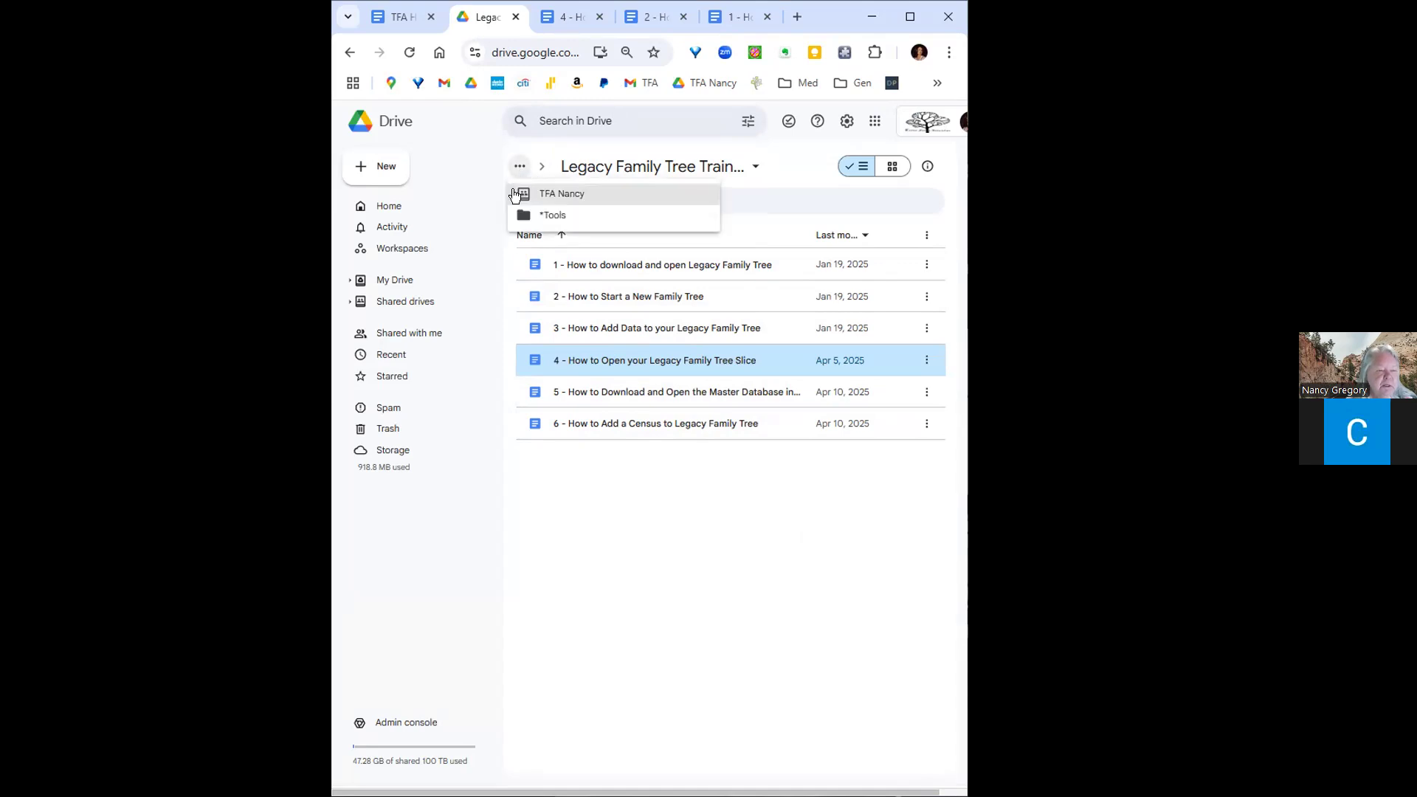
{"action": "left_click", "coordinate": [543, 215]}
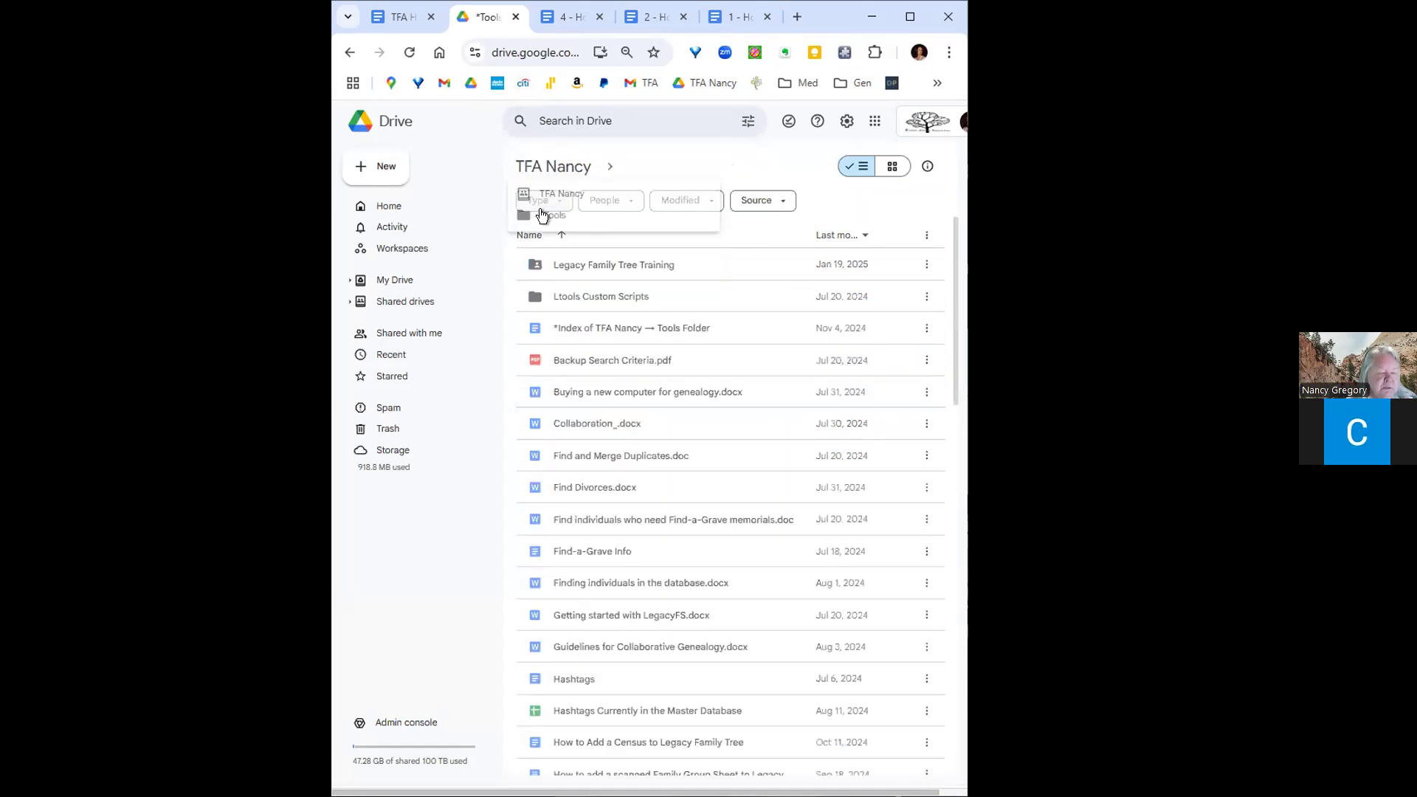
{"action": "scroll", "coordinate": [808, 490], "scroll_direction": "down", "scroll_amount": 5}
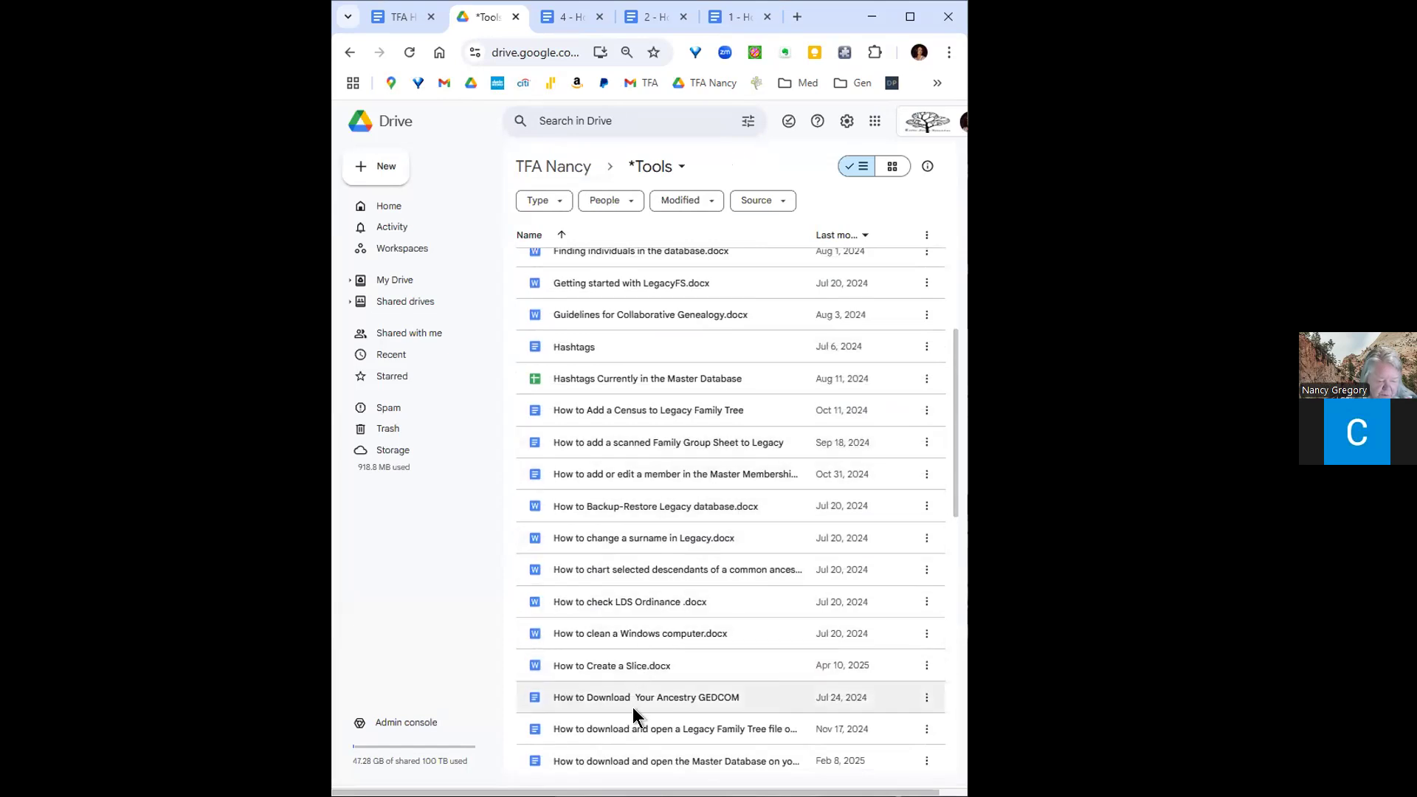
{"action": "left_click", "coordinate": [615, 659]}
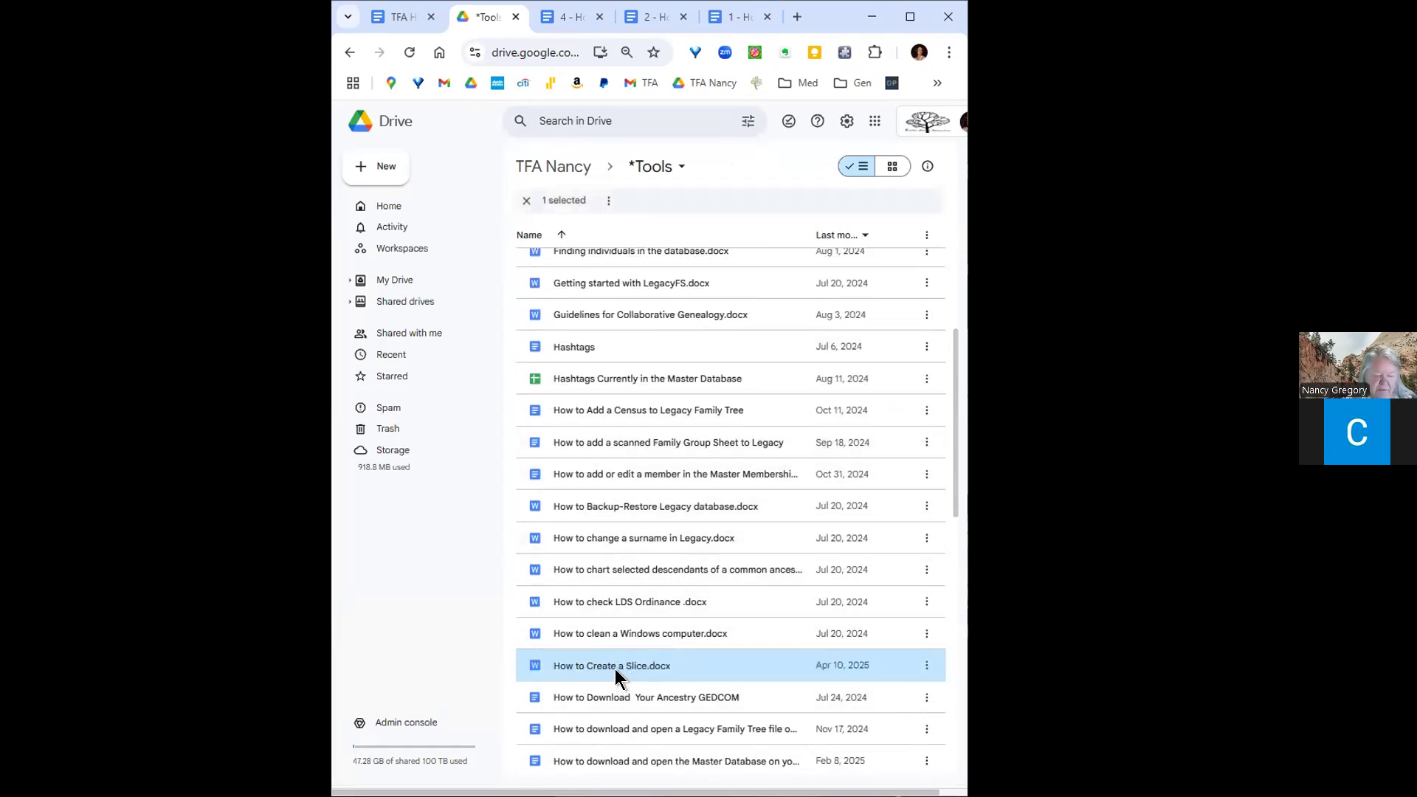
{"action": "double_click", "coordinate": [617, 667]}
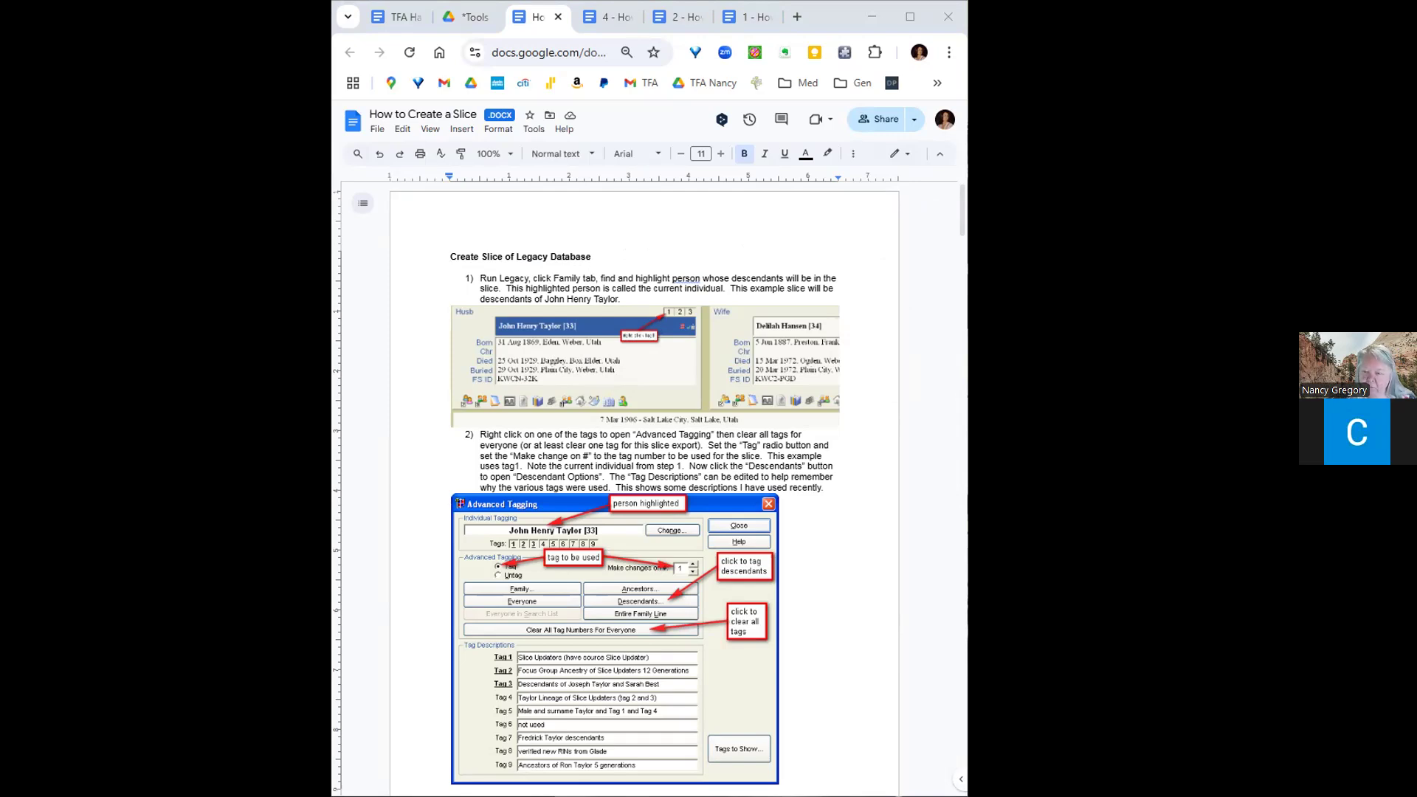
- Switch to Legacy Family Tree, open Advanced Tagging for the husband in the Family view, and reposition the dialog
{"action": "key", "text": "alt+Tab"}
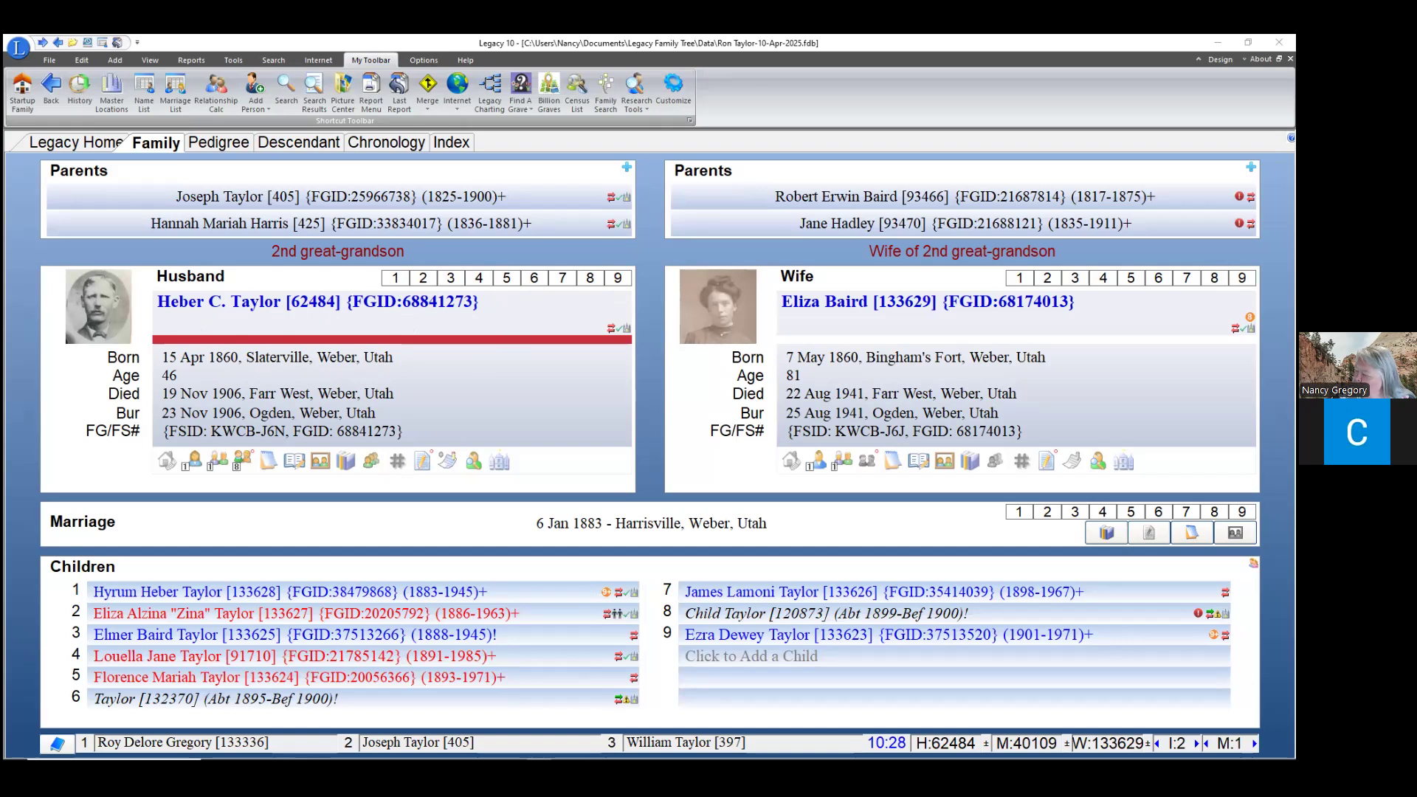
{"action": "left_click_drag", "start_coordinate": [4, 228], "coordinate": [329, 228]}
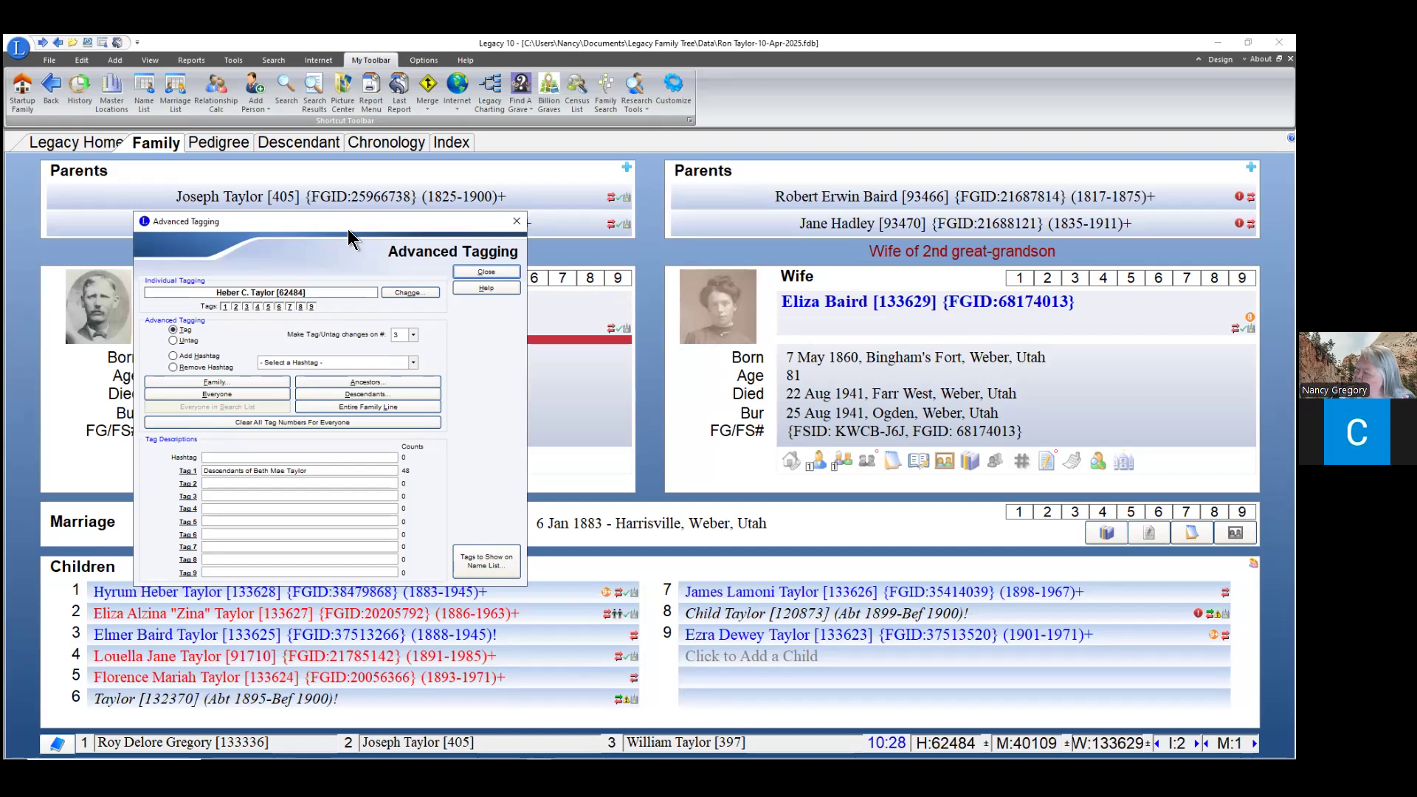
{"action": "left_click_drag", "start_coordinate": [352, 222], "coordinate": [368, 215]}
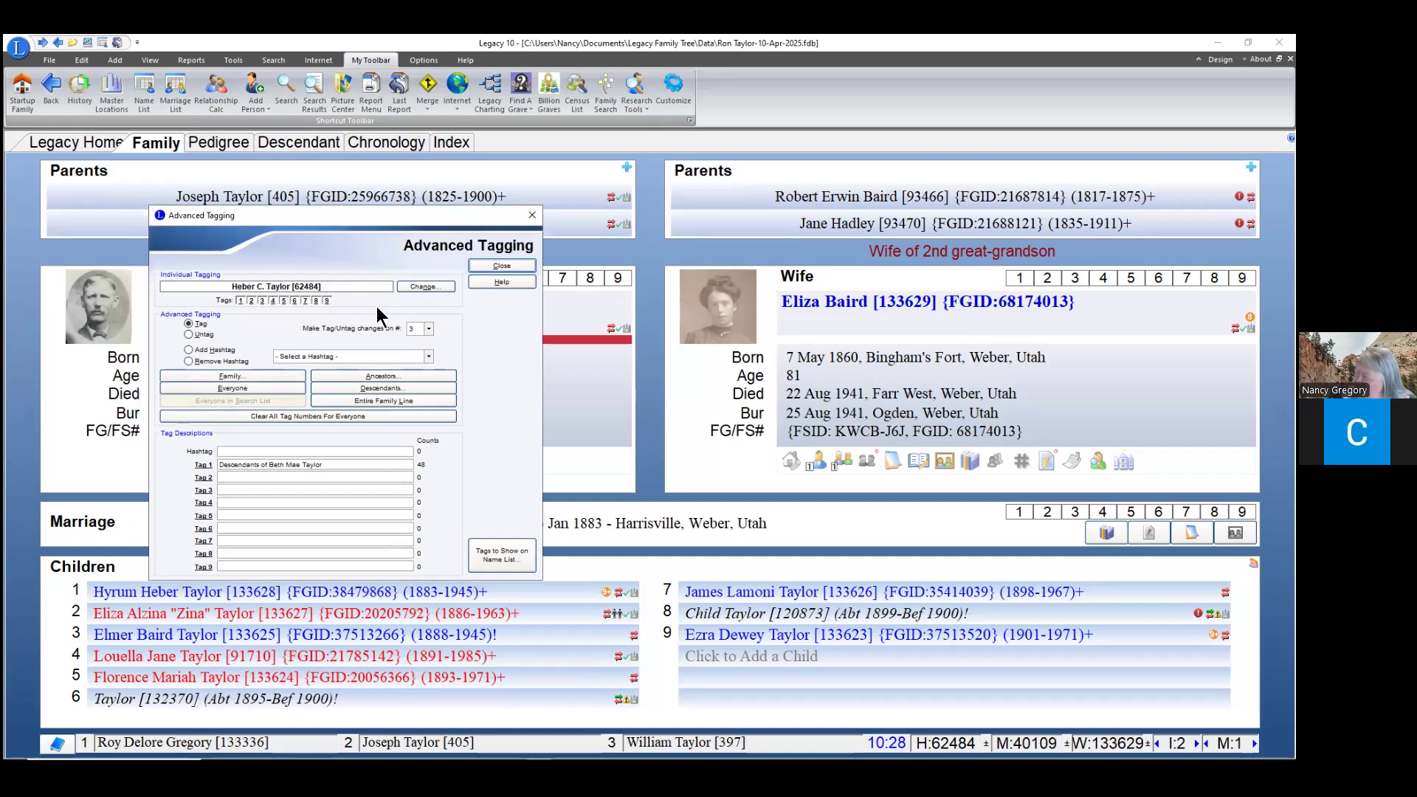
- Set tag changes to apply to tag number 1 and clear all tag numbers for everyone in the family file
{"action": "left_click", "coordinate": [428, 330]}
{"action": "left_click", "coordinate": [419, 343]}
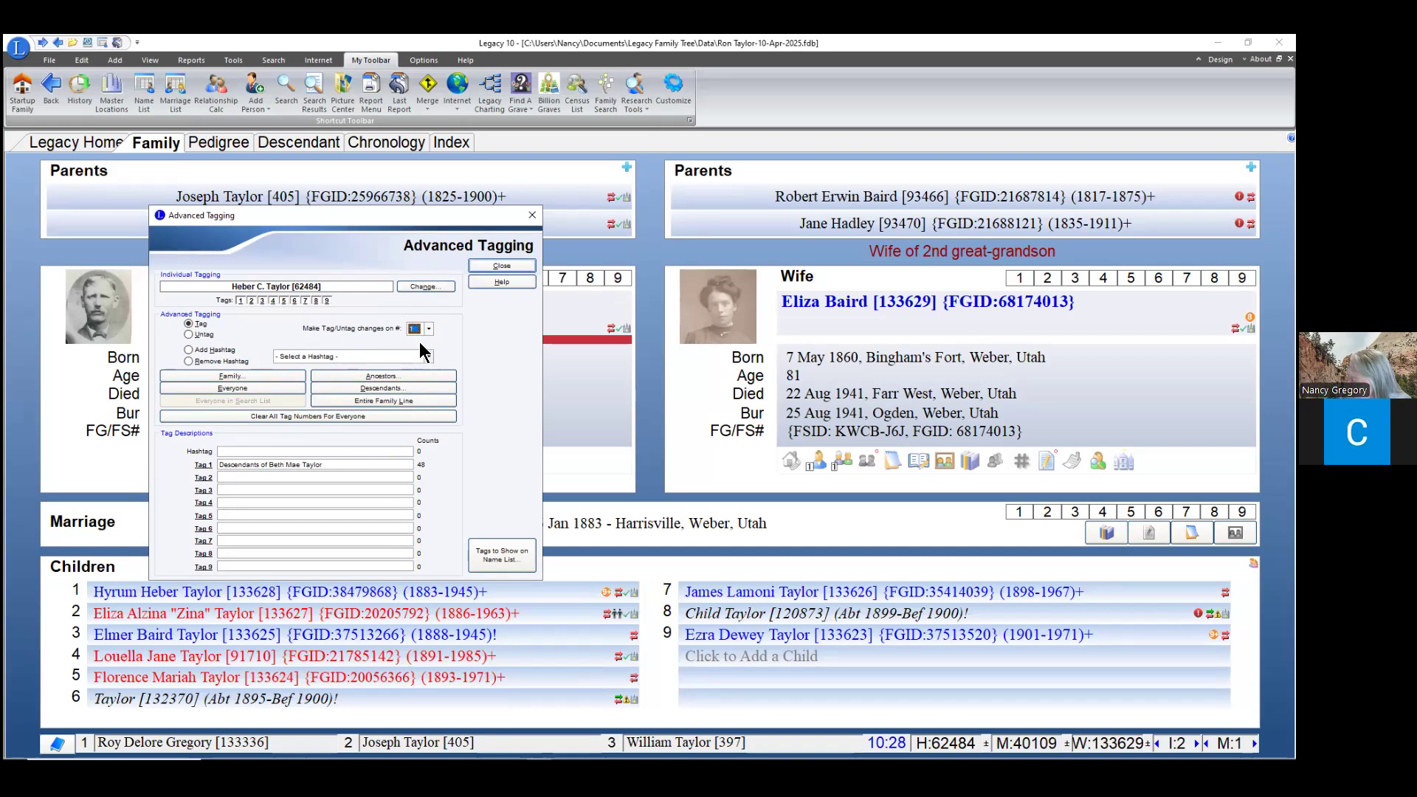
{"action": "left_click", "coordinate": [306, 415]}
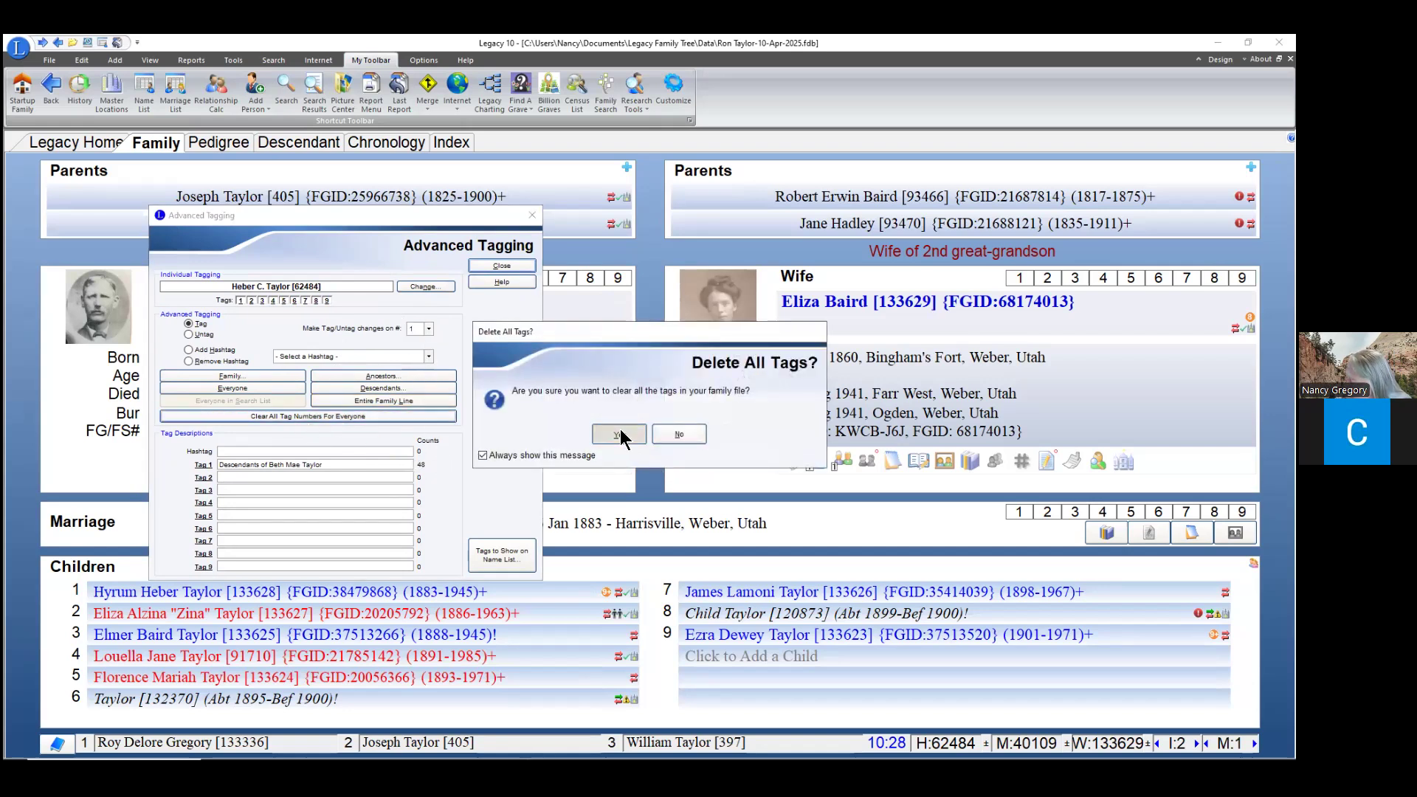
{"action": "left_click", "coordinate": [619, 434]}
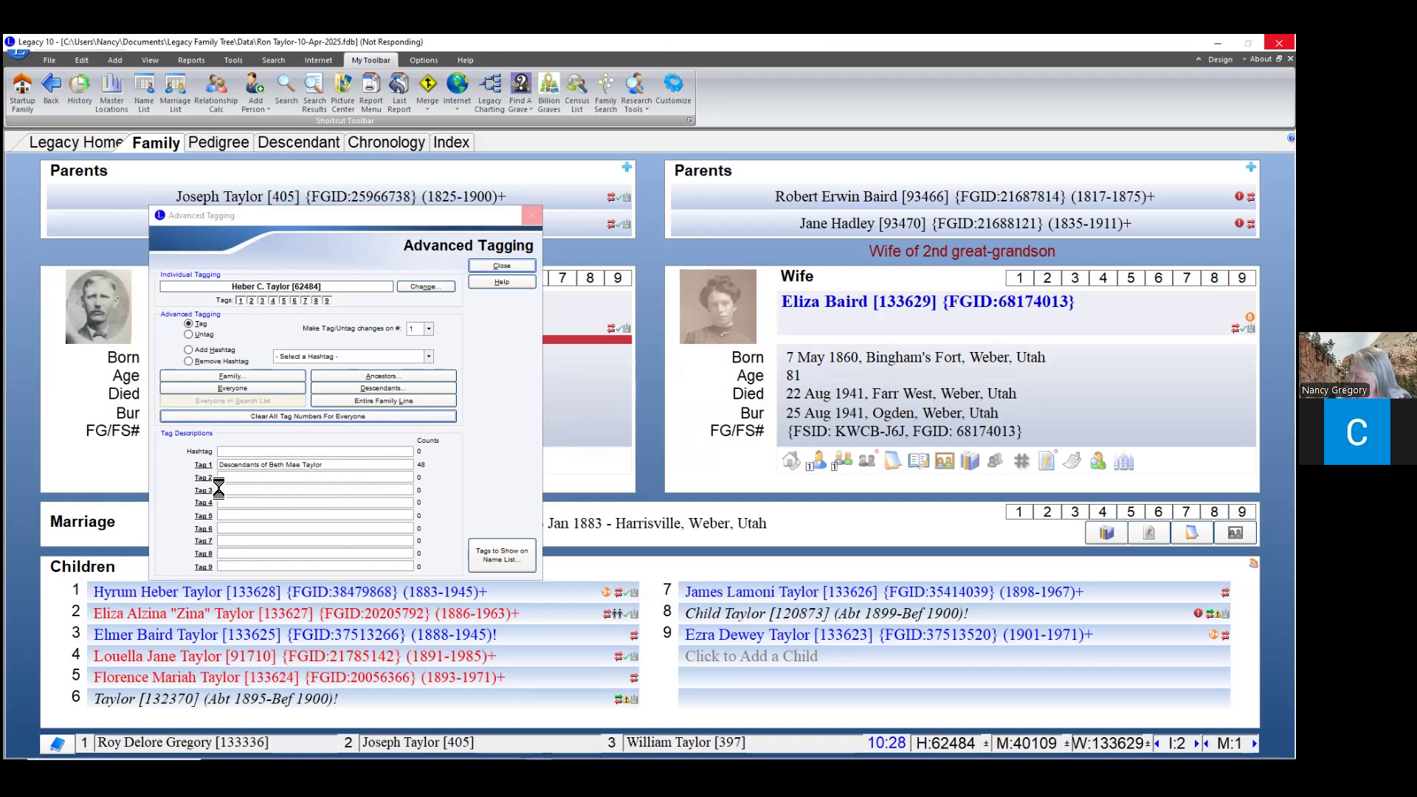
- Replace the Tag 1 description with "Descendants of" followed by the husband's full name
{"action": "left_click_drag", "start_coordinate": [328, 465], "coordinate": [167, 462]}
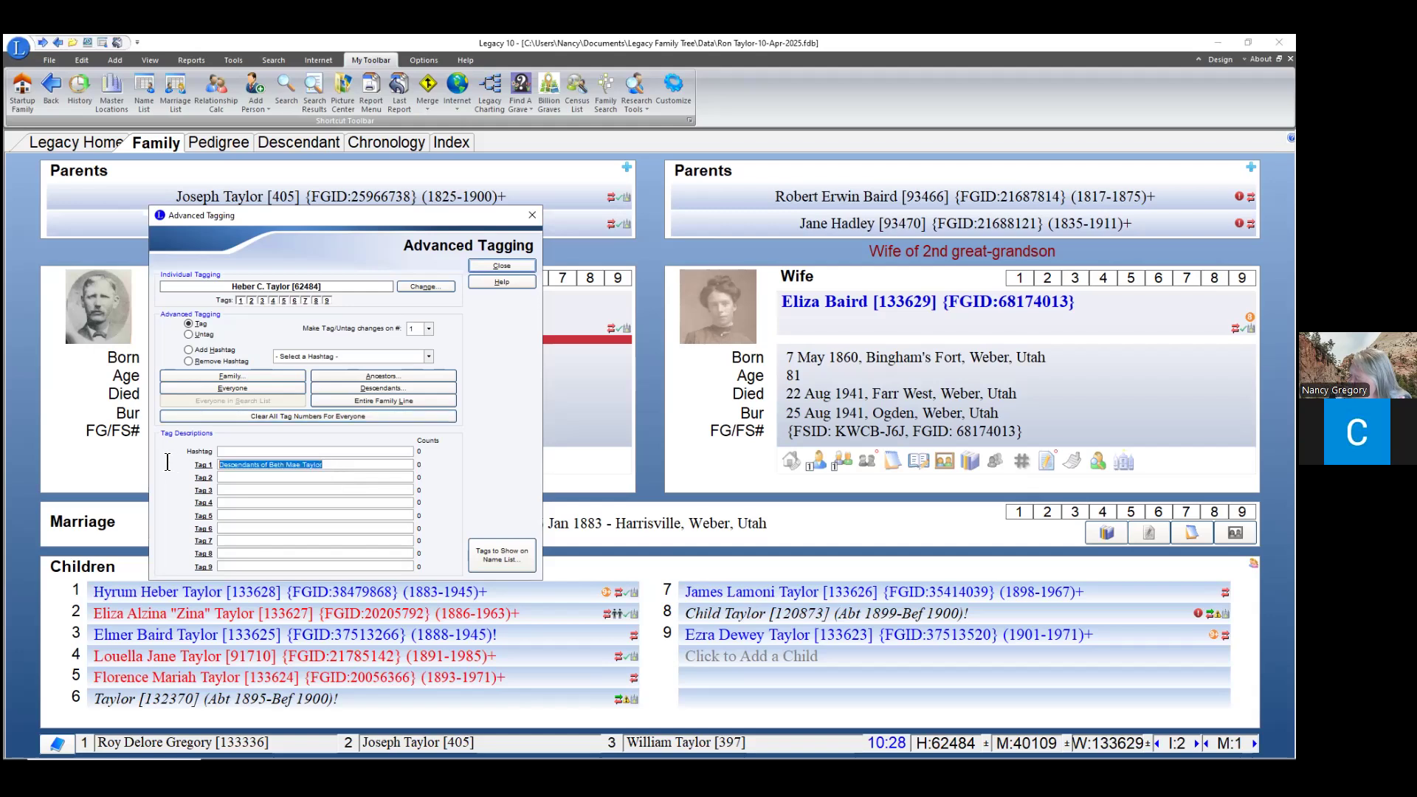
{"action": "type", "text": "Descendants of Heber"}
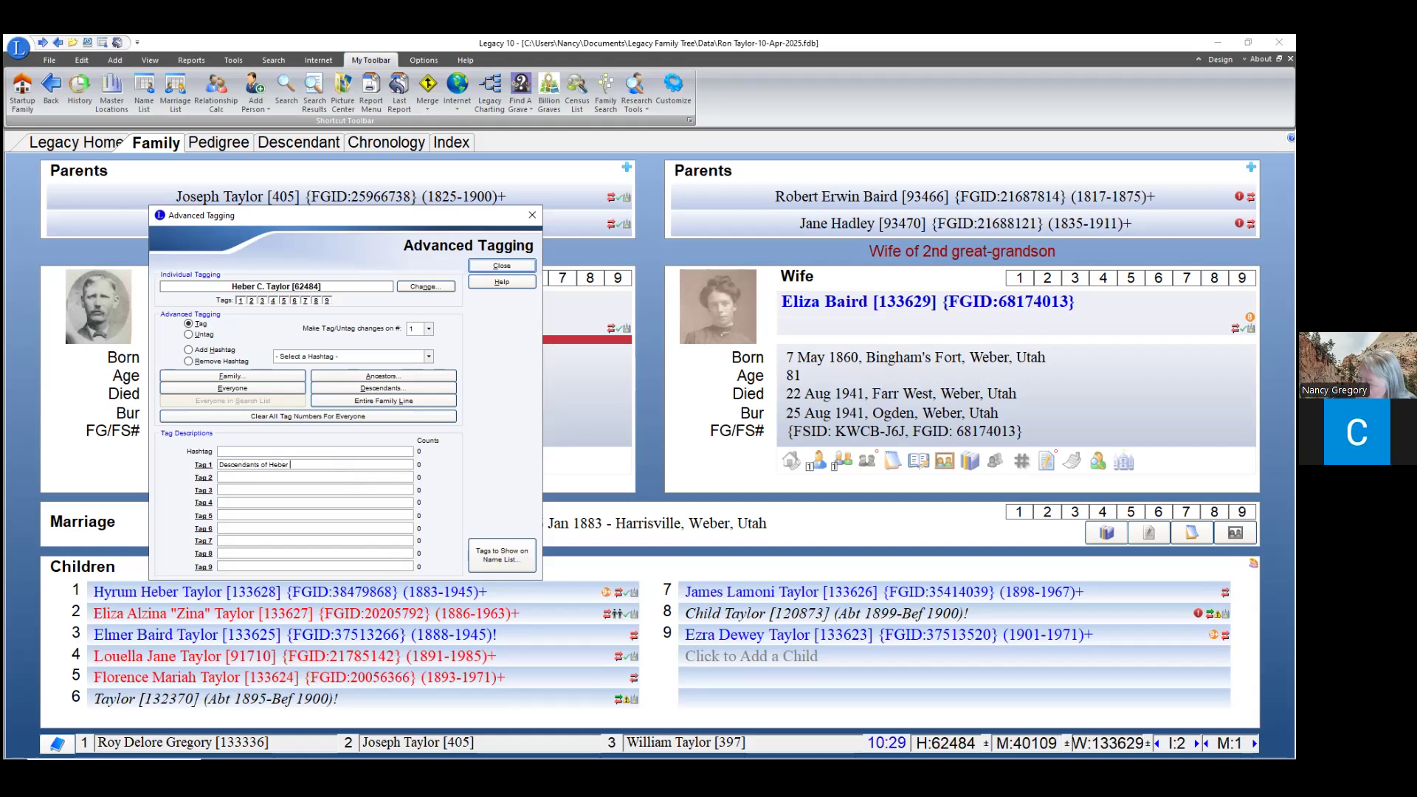
{"action": "type", "text": " C. Taylor"}
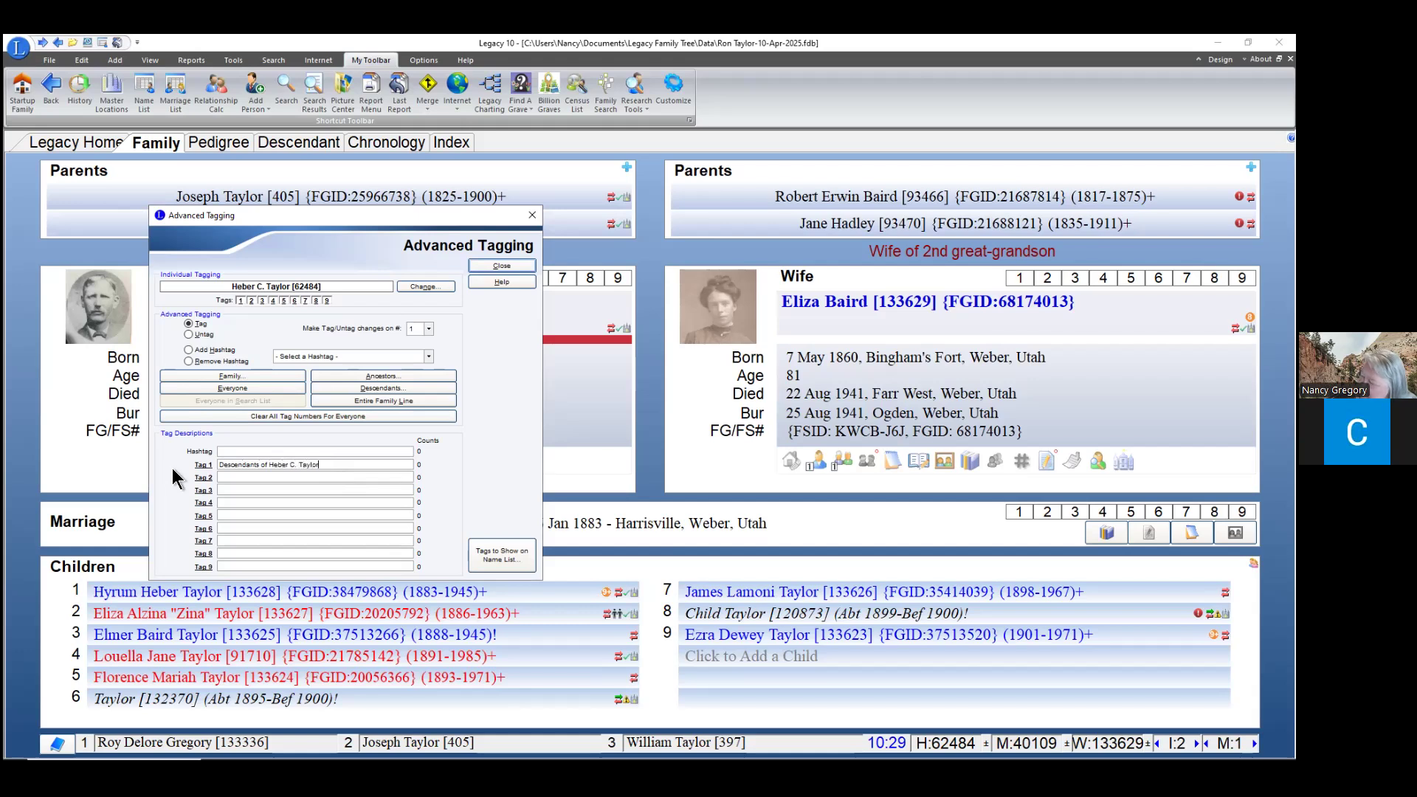
- Tag all of the husband's descendants and their spouses with tag 1, including 999 generations, and close Advanced Tagging
{"action": "left_click", "coordinate": [369, 387]}
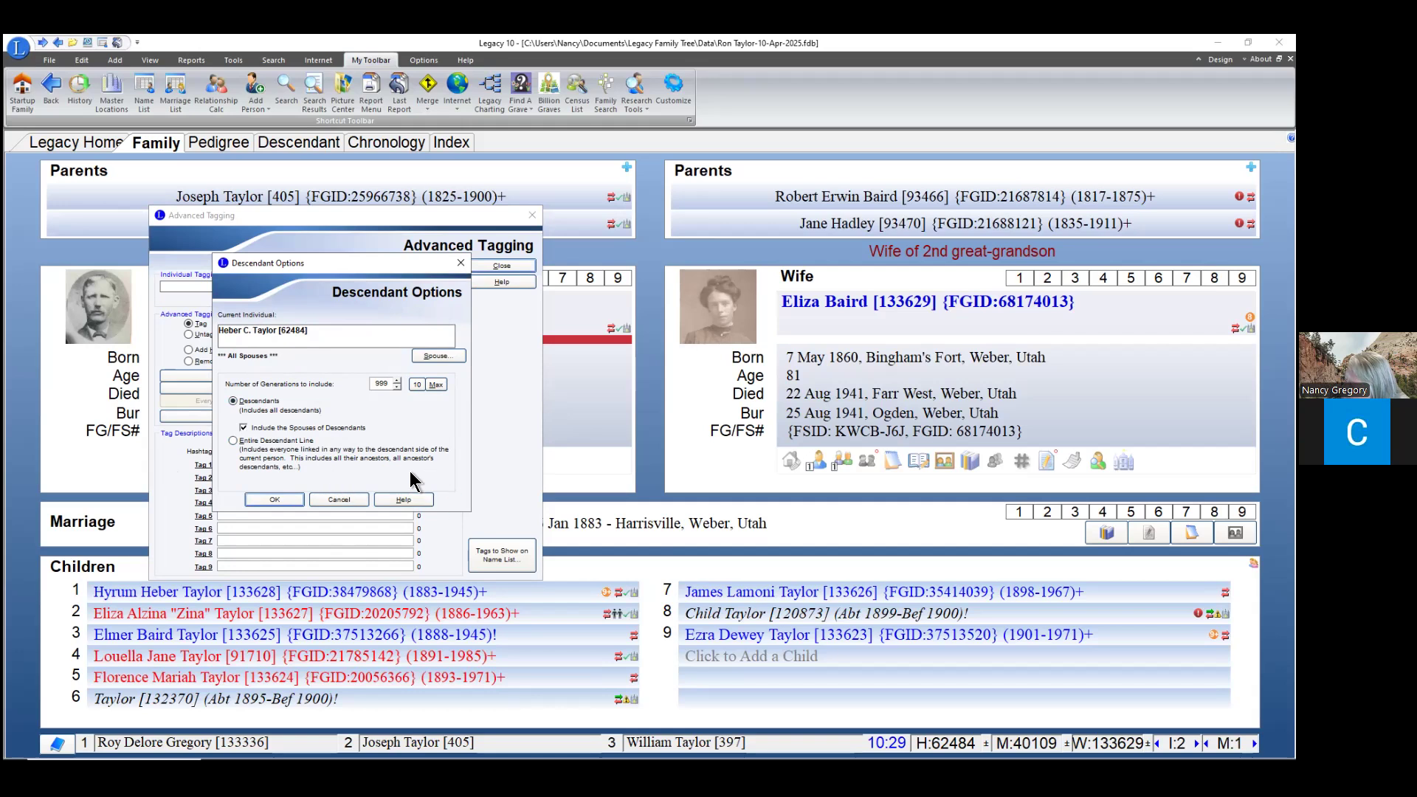
{"action": "left_click", "coordinate": [275, 500]}
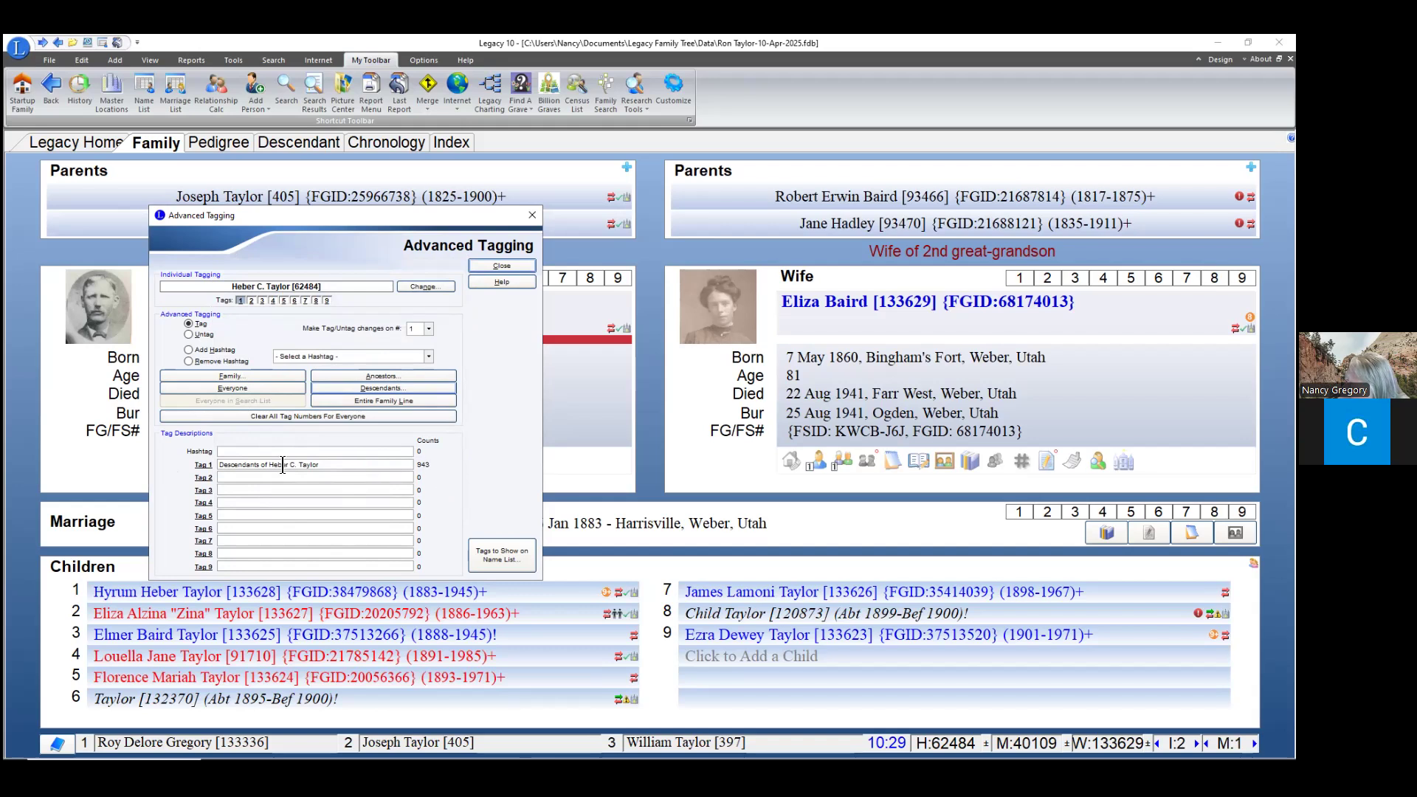
{"action": "left_click", "coordinate": [485, 265]}
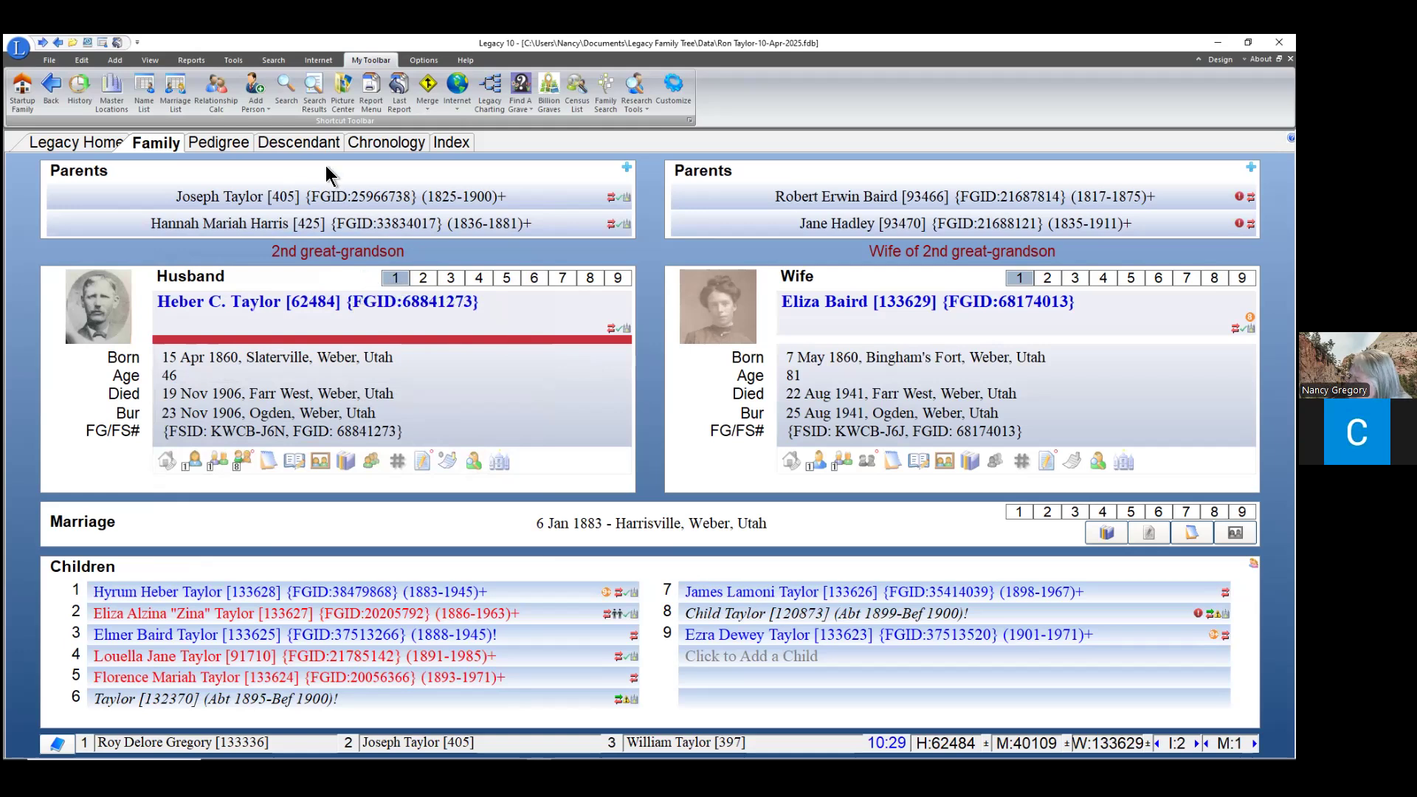
- Start an export to a new Legacy family file named with the husband's surname, given name and initial followed by "Slice"
{"action": "left_click", "coordinate": [50, 62]}
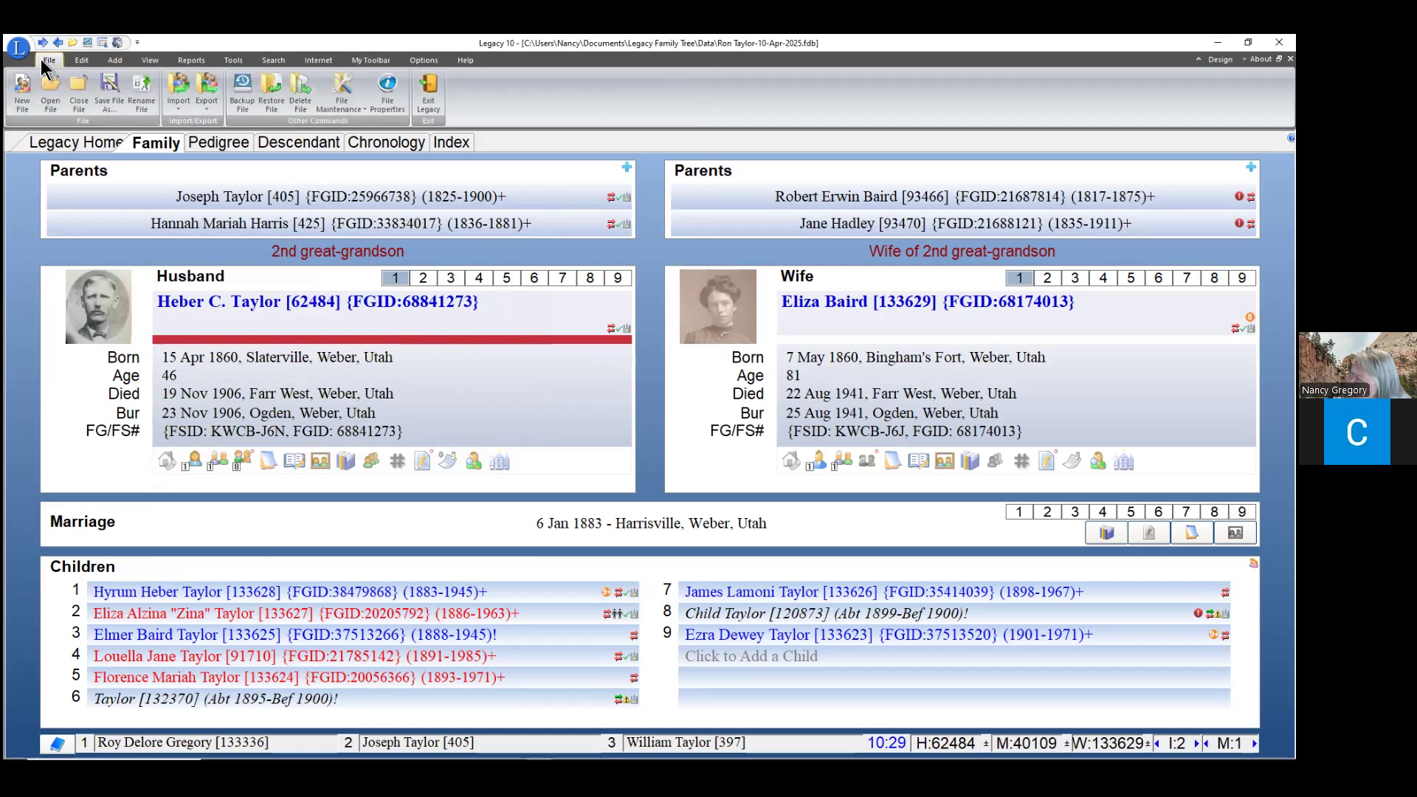
{"action": "left_click", "coordinate": [207, 102]}
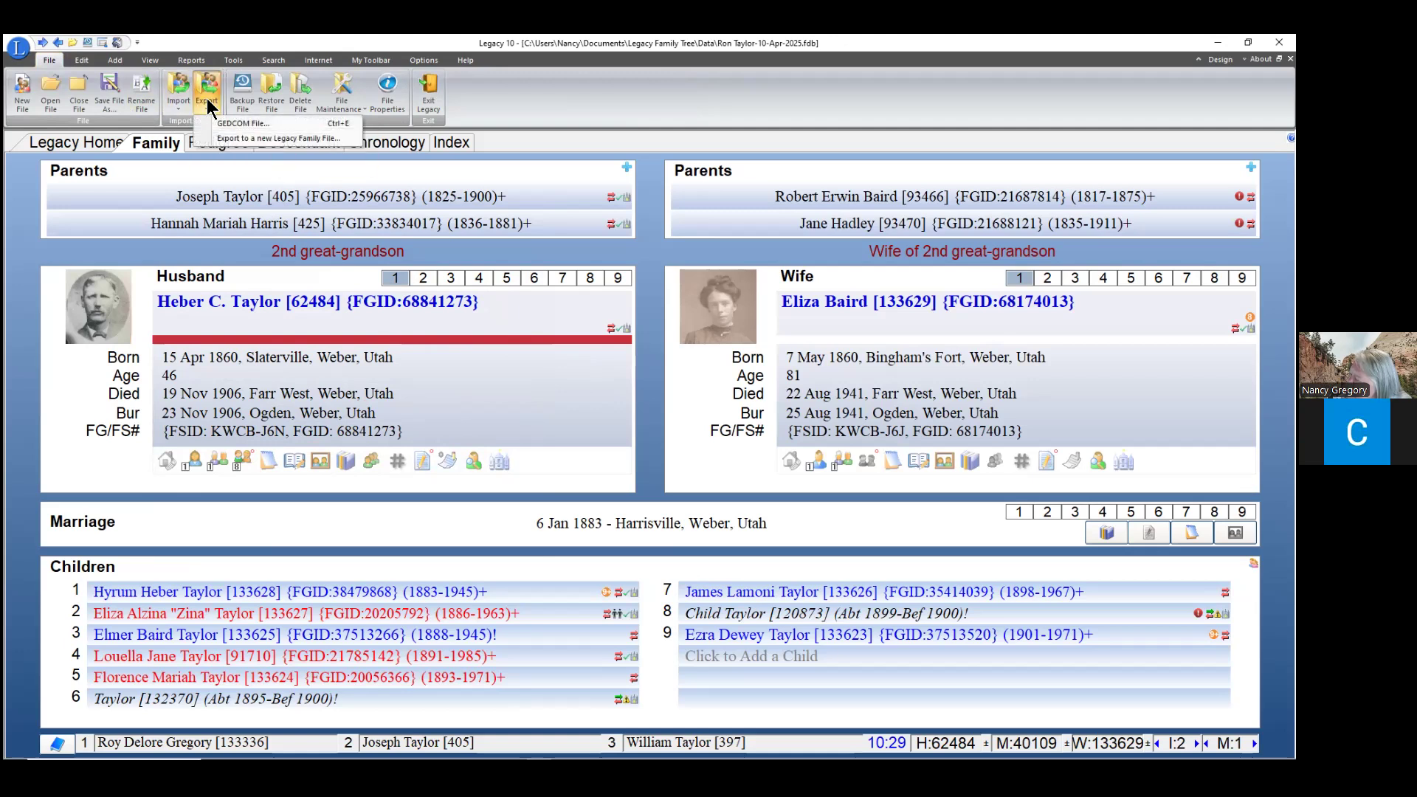
{"action": "left_click", "coordinate": [246, 136]}
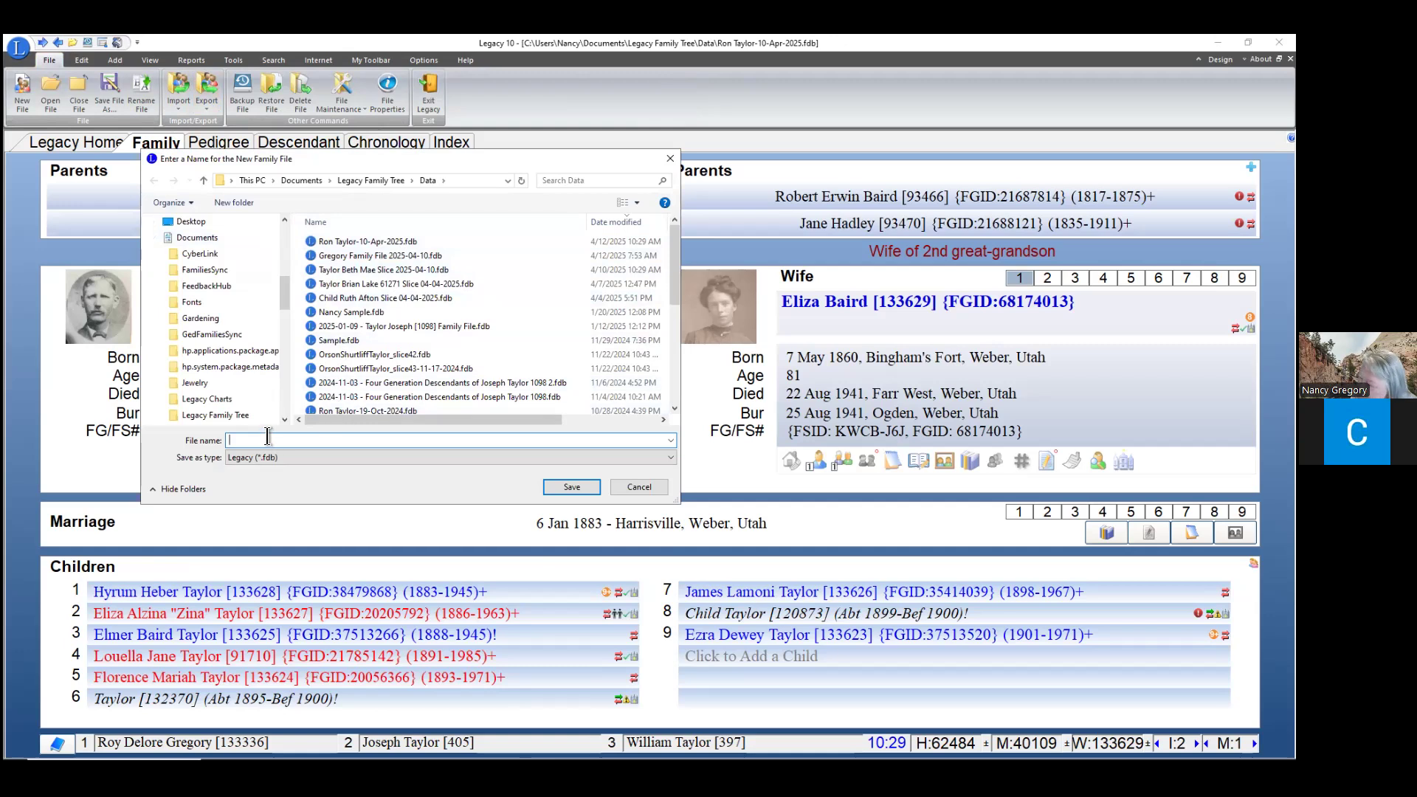
{"action": "type", "text": "Taylor Henbe"}
{"action": "key", "text": "BackSpace"}
{"action": "key", "text": "BackSpace"}
{"action": "key", "text": "BackSpace"}
{"action": "type", "text": "b"}
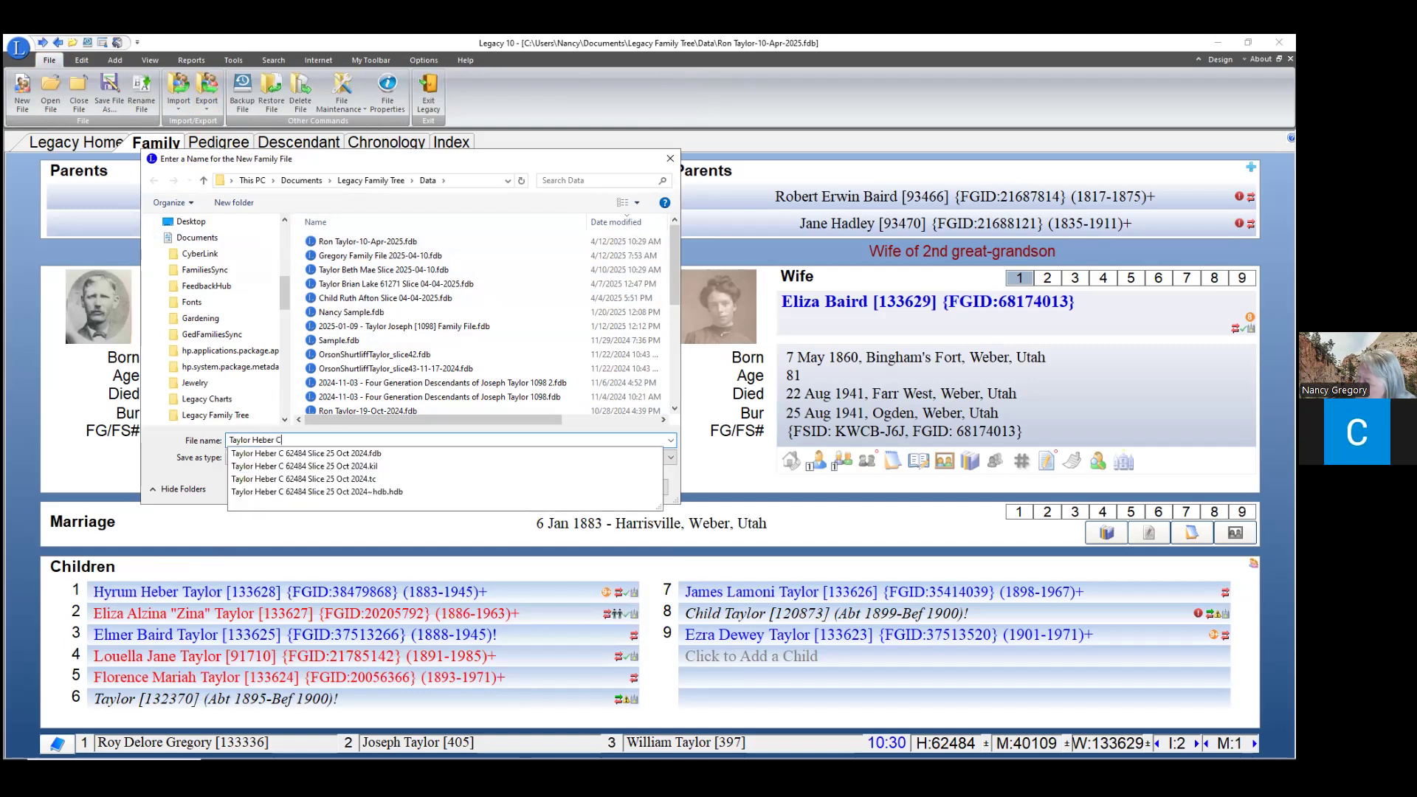
{"action": "type", "text": "er C "}
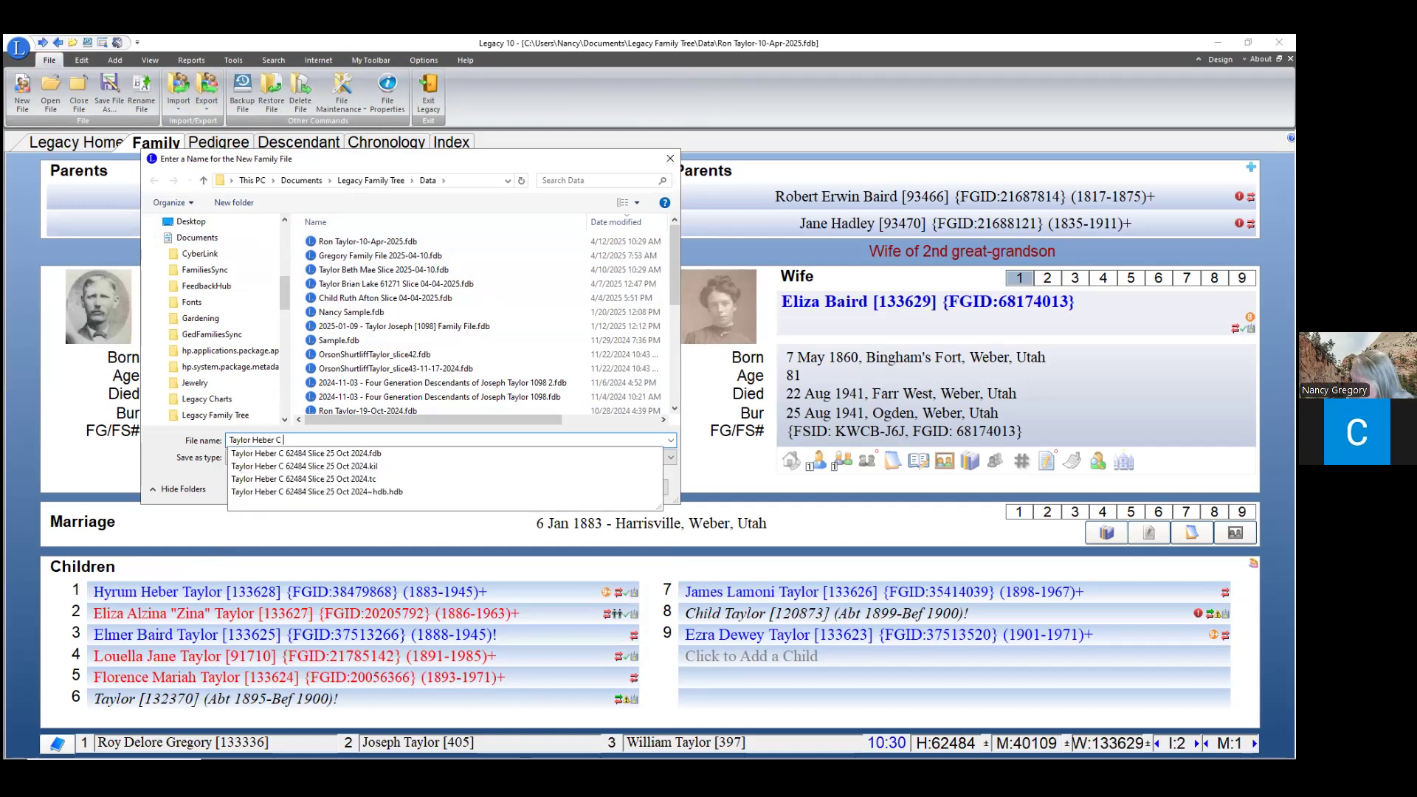
{"action": "type", "text": "Slice"}
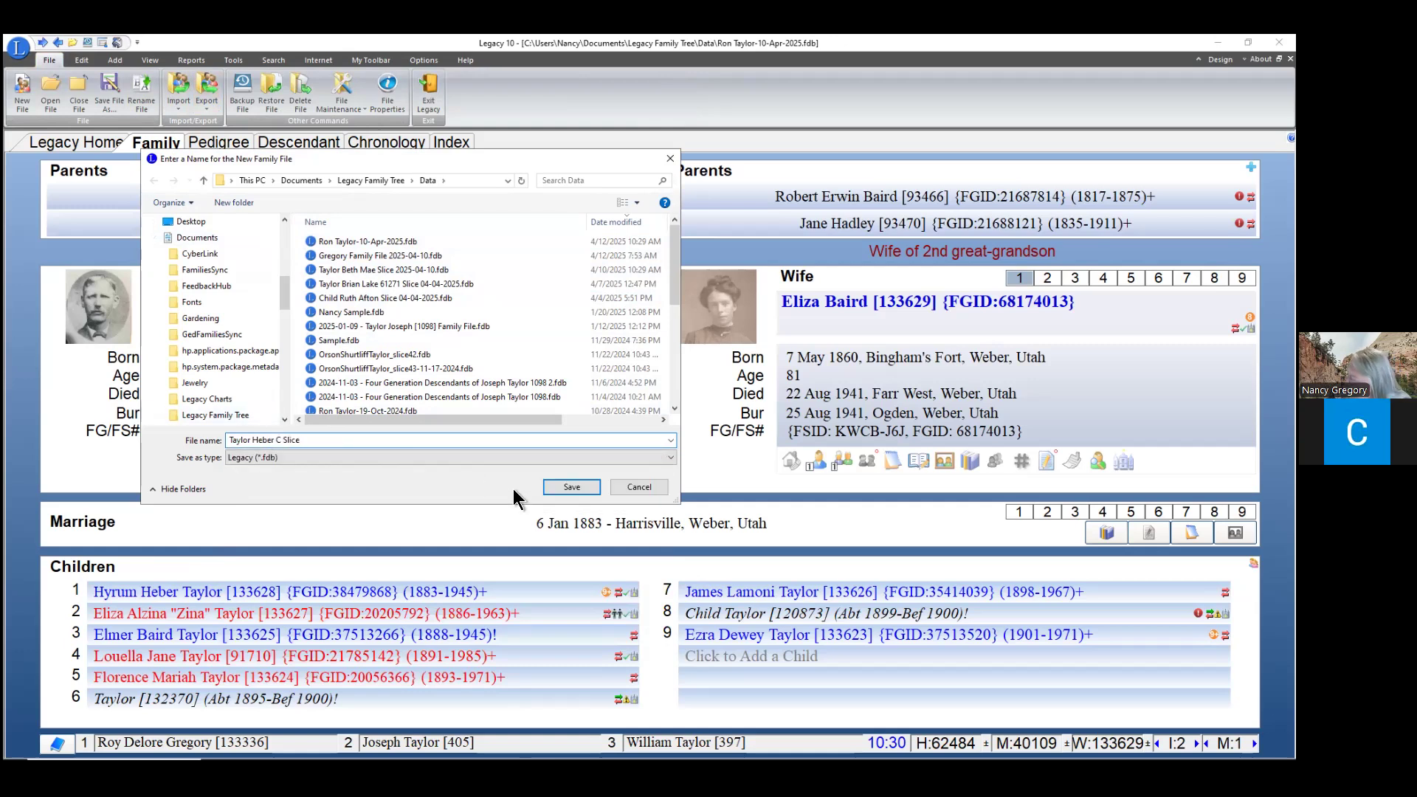
{"action": "left_click", "coordinate": [554, 488]}
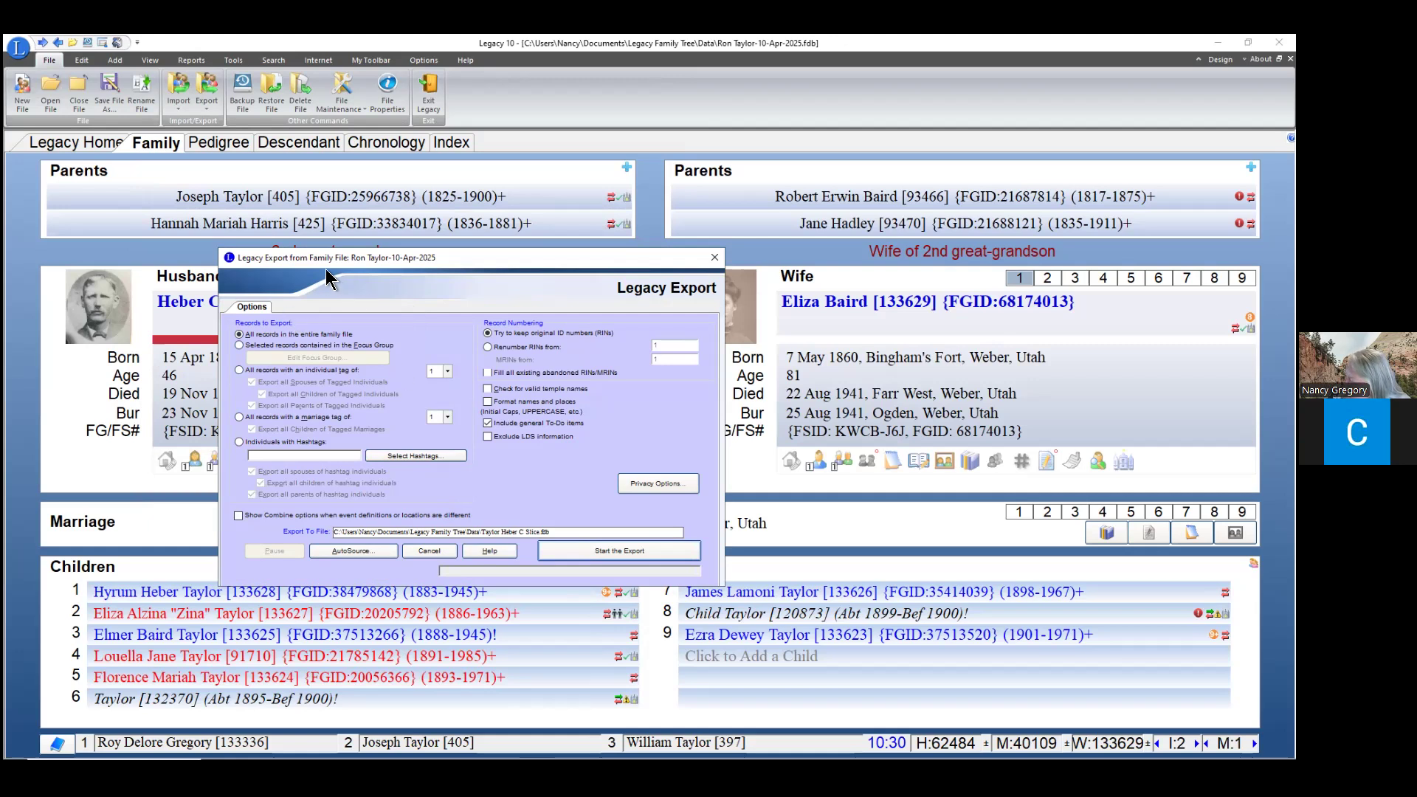
- Limit the export to records with individual tag 1, and set its privacy options to include all private items and remove the [[ ]] brackets
{"action": "left_click_drag", "start_coordinate": [417, 259], "coordinate": [444, 258]}
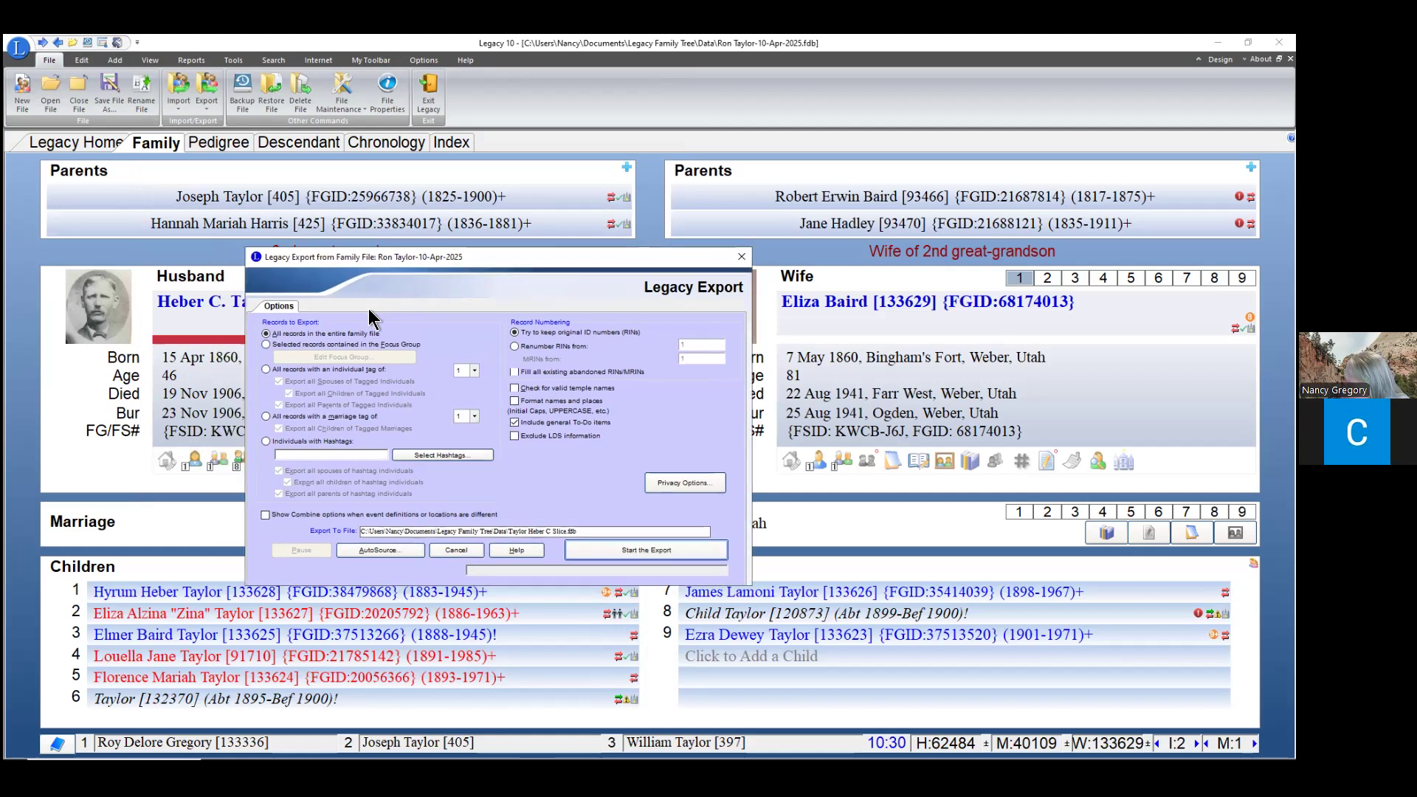
{"action": "left_click", "coordinate": [266, 370]}
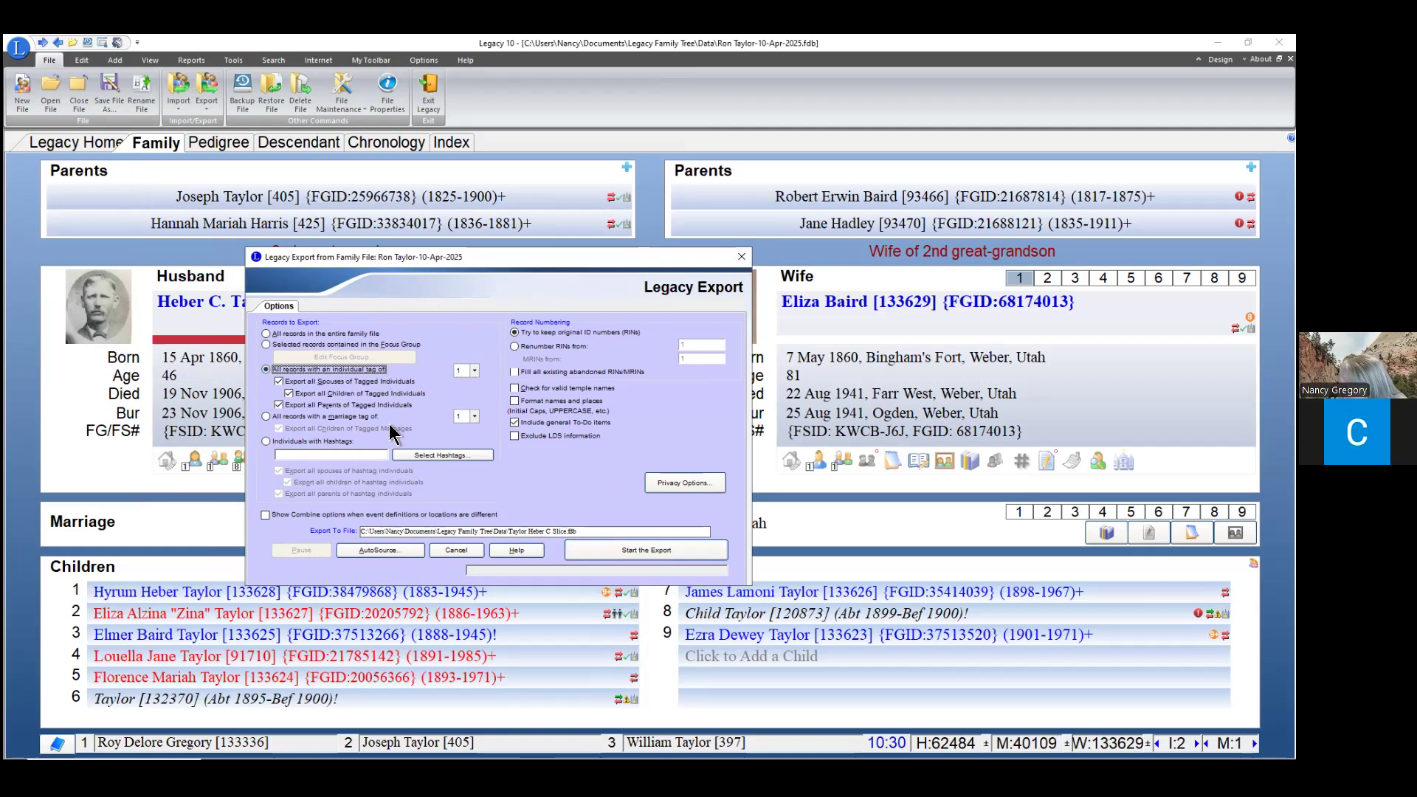
{"action": "left_click", "coordinate": [680, 481]}
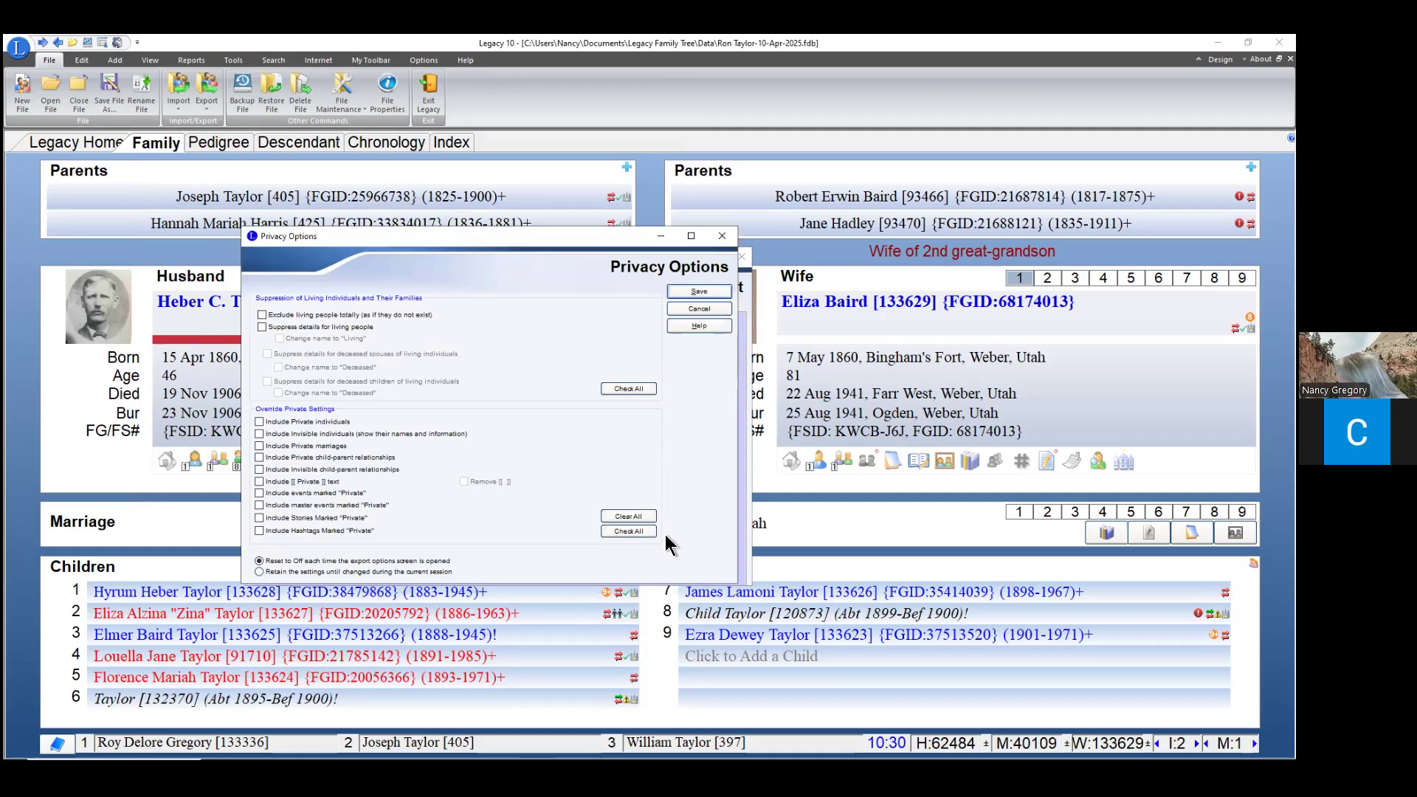
{"action": "left_click", "coordinate": [629, 531]}
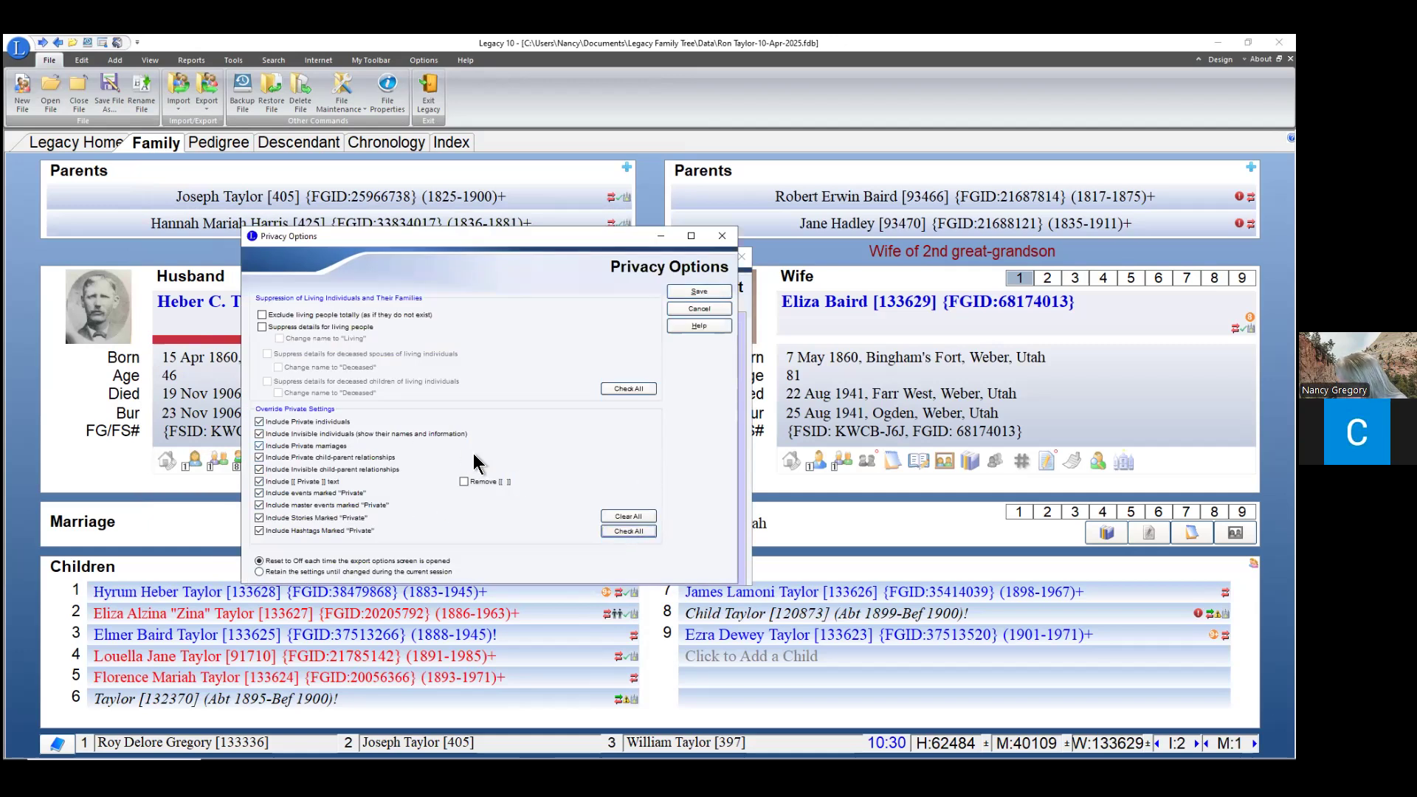
{"action": "left_click", "coordinate": [464, 481]}
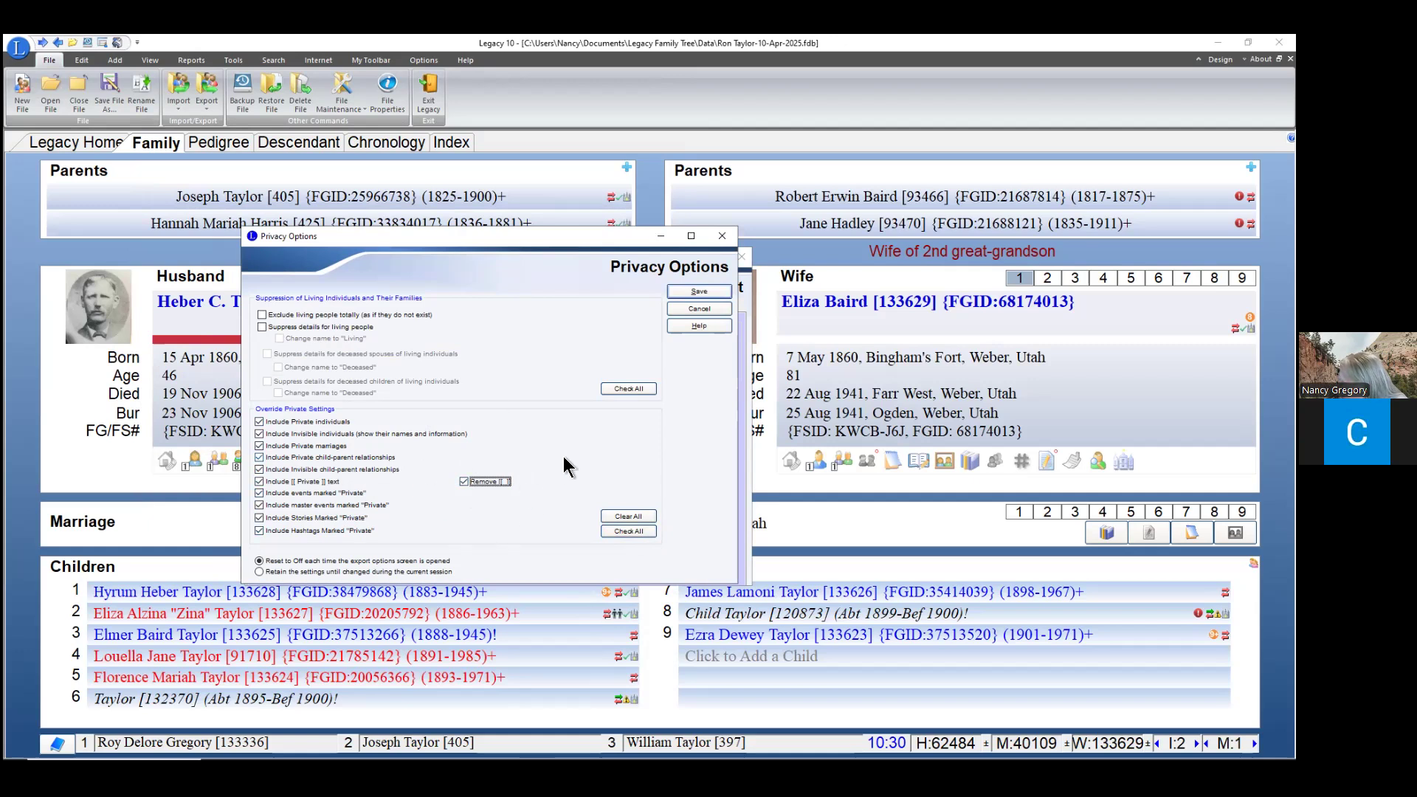
{"action": "left_click", "coordinate": [699, 291]}
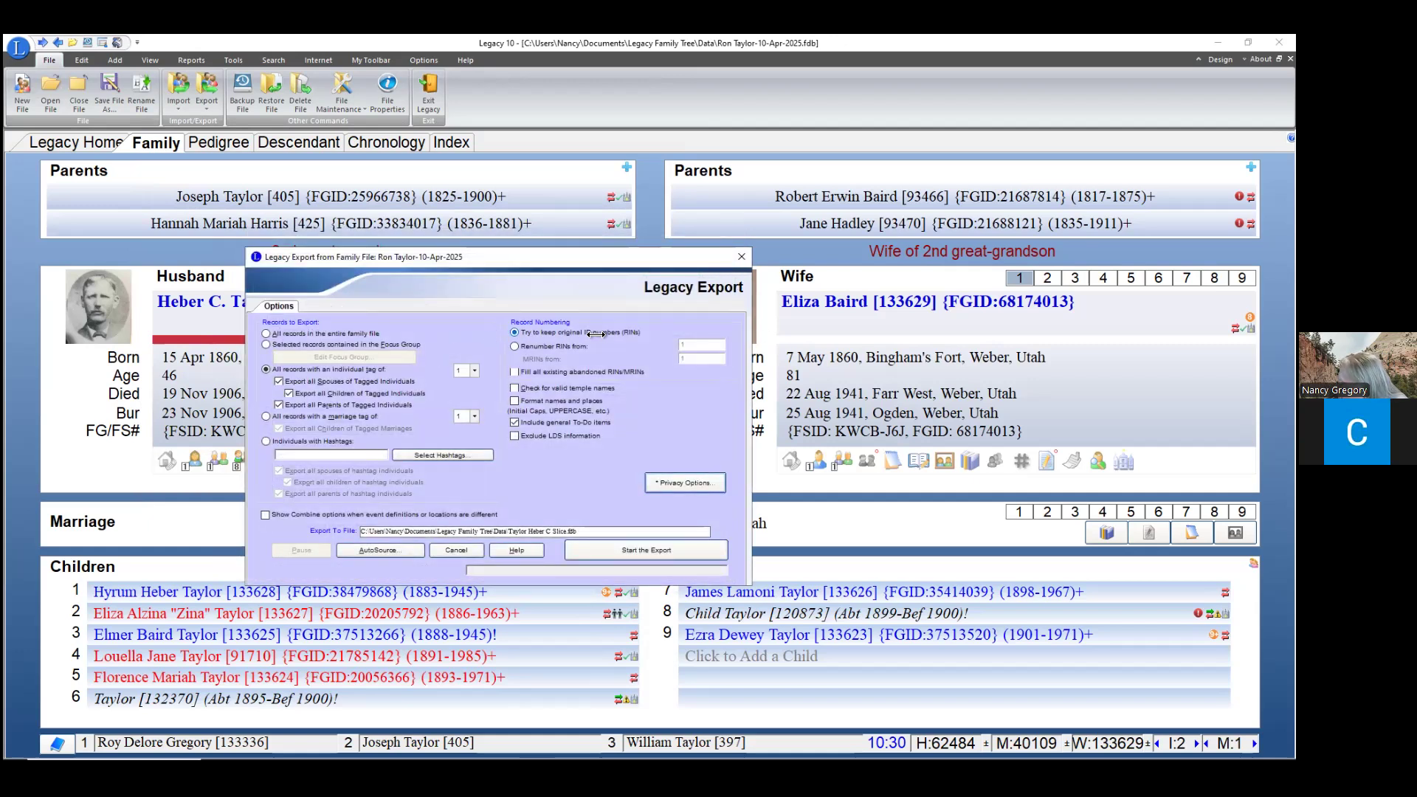
- Enable checking for valid temple names and formatting of names and places, and run the export without assigning a source
{"action": "left_click", "coordinate": [513, 389]}
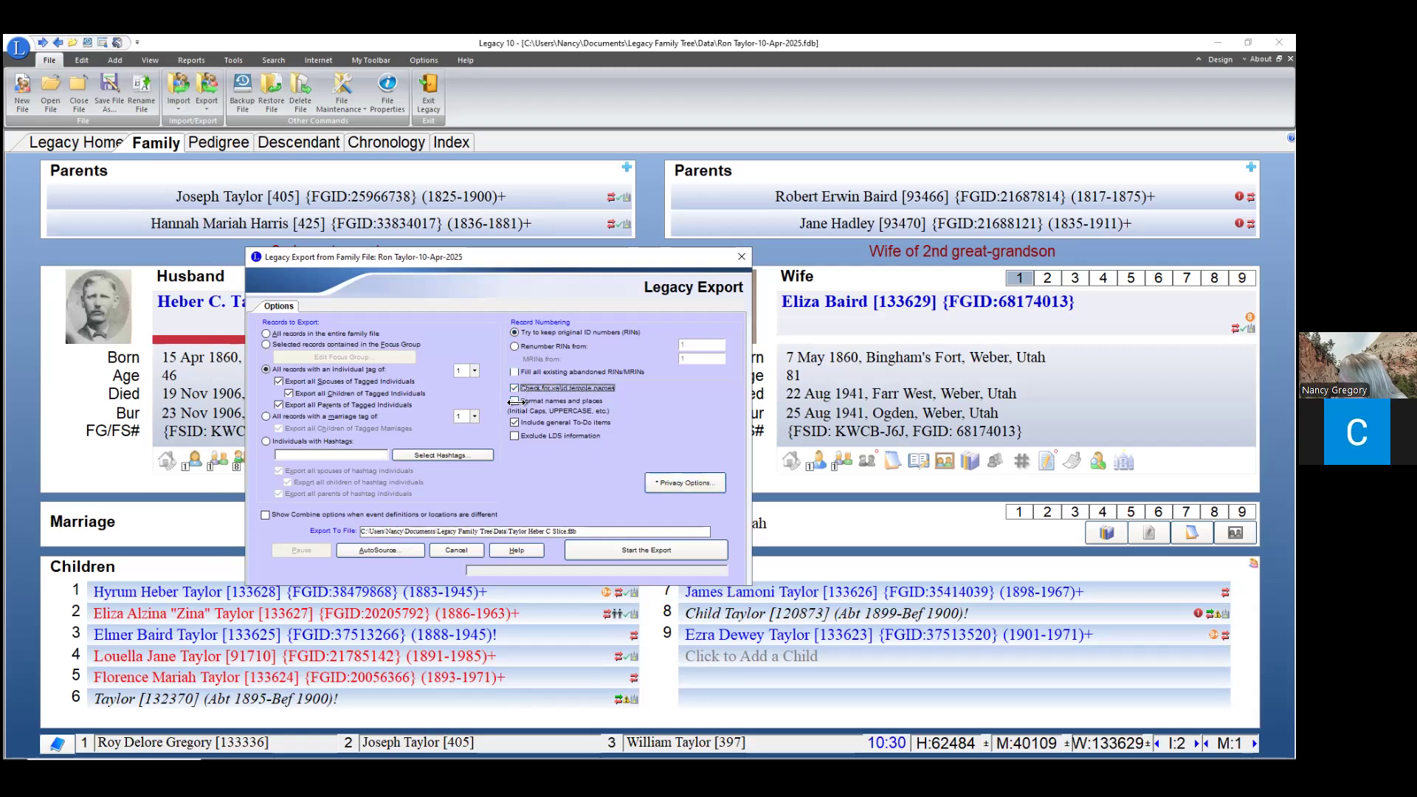
{"action": "left_click", "coordinate": [515, 401]}
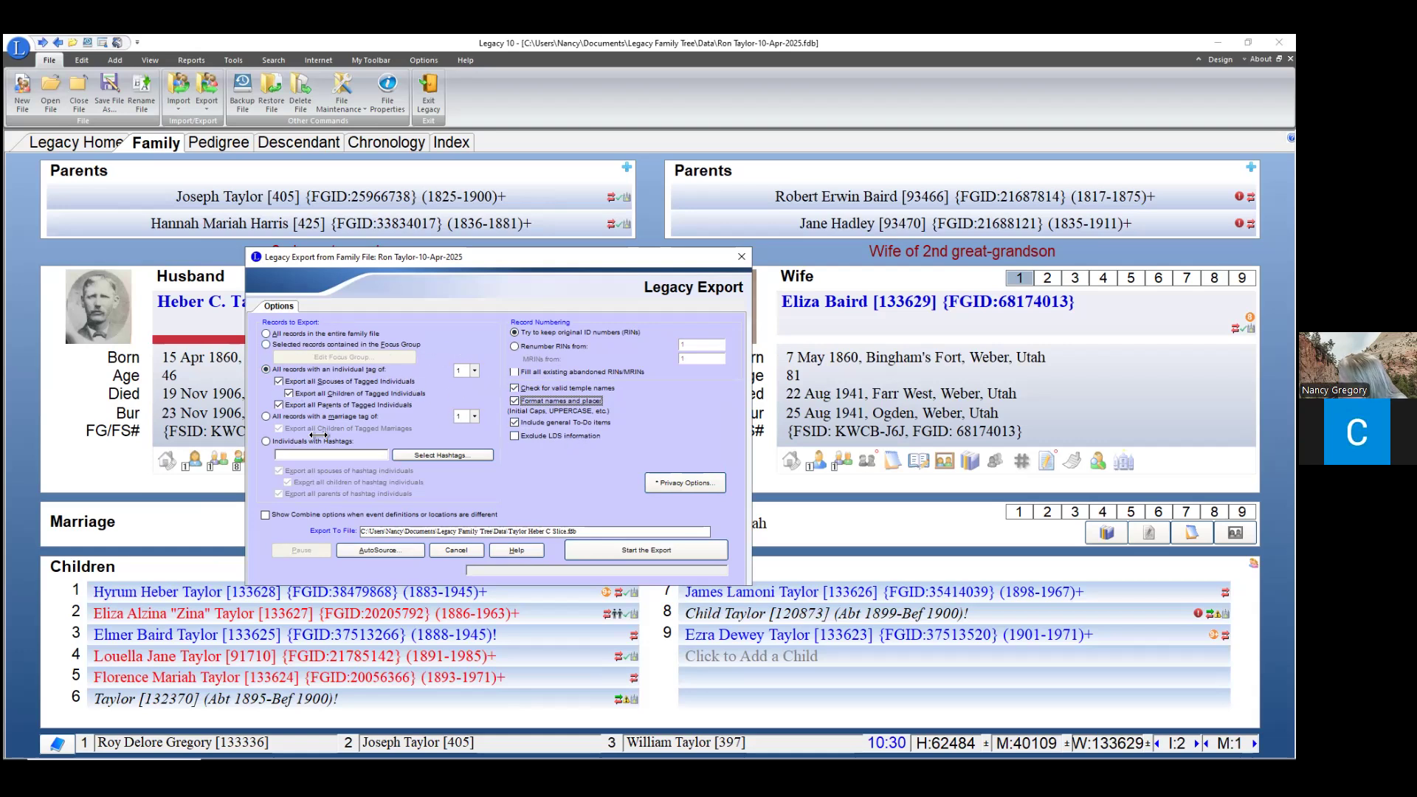
{"action": "left_click", "coordinate": [637, 550]}
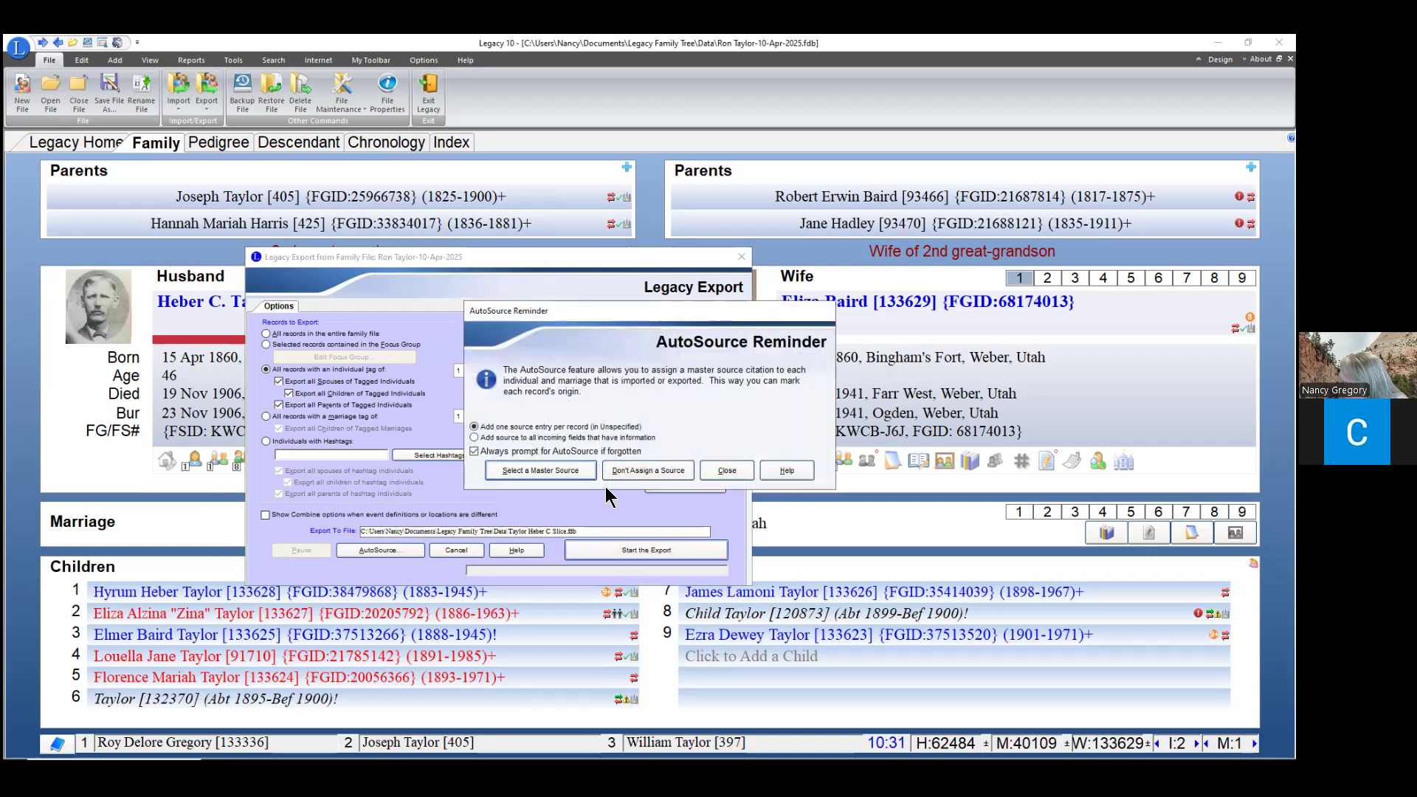
{"action": "left_click", "coordinate": [640, 470]}
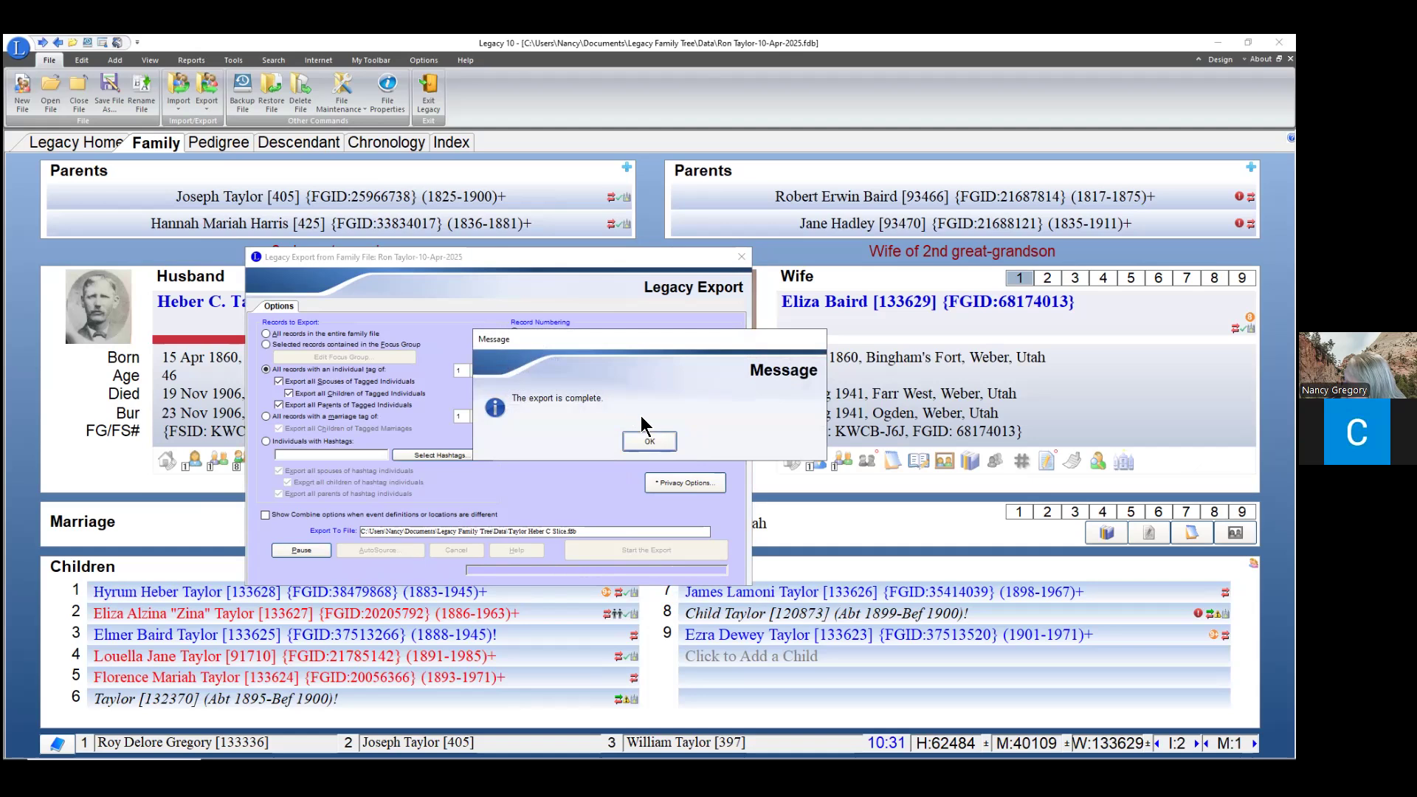
{"action": "left_click", "coordinate": [647, 442]}
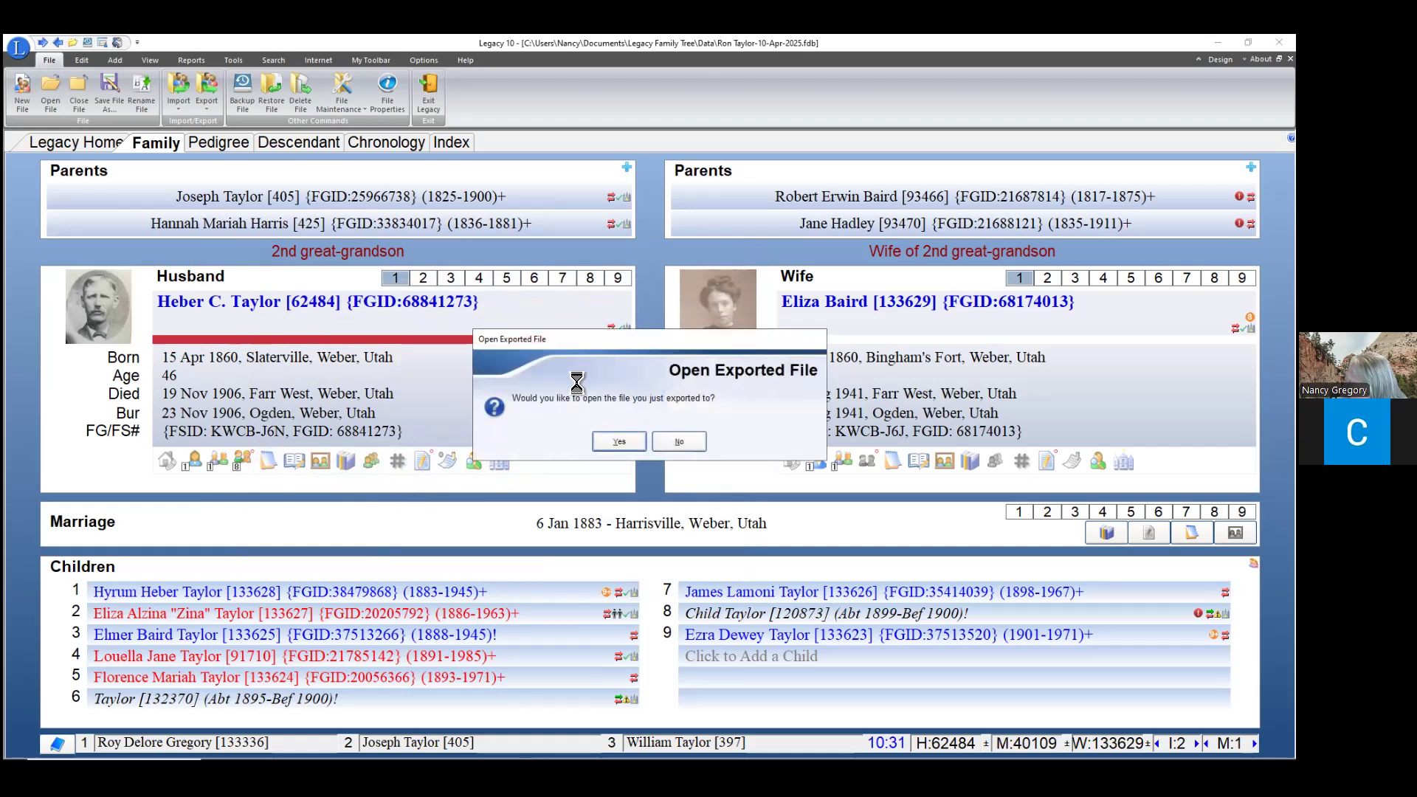
- Open the exported slice file and use the Name List to bring the tagged ancestor's family into the Family view
{"action": "left_click", "coordinate": [620, 442]}
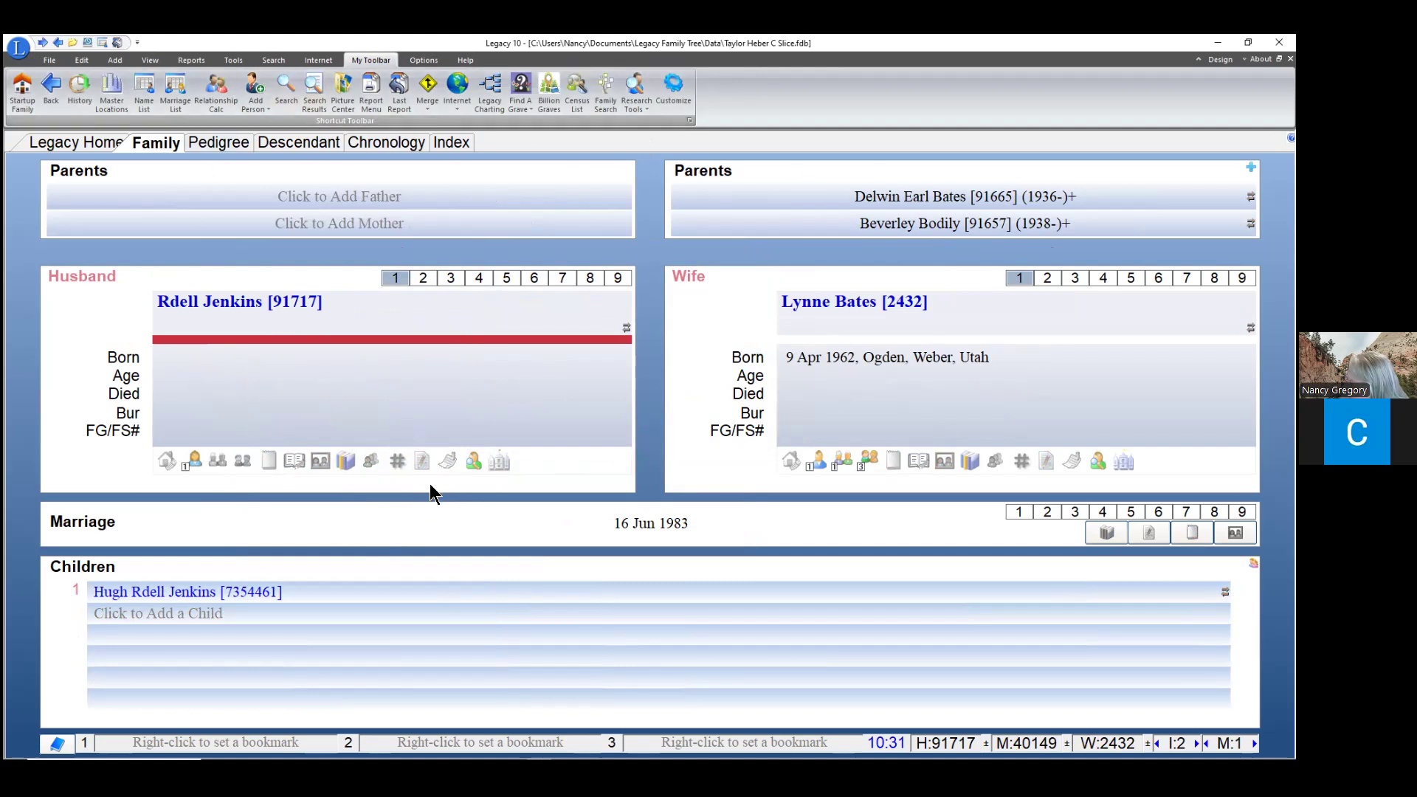
{"action": "left_click", "coordinate": [140, 106]}
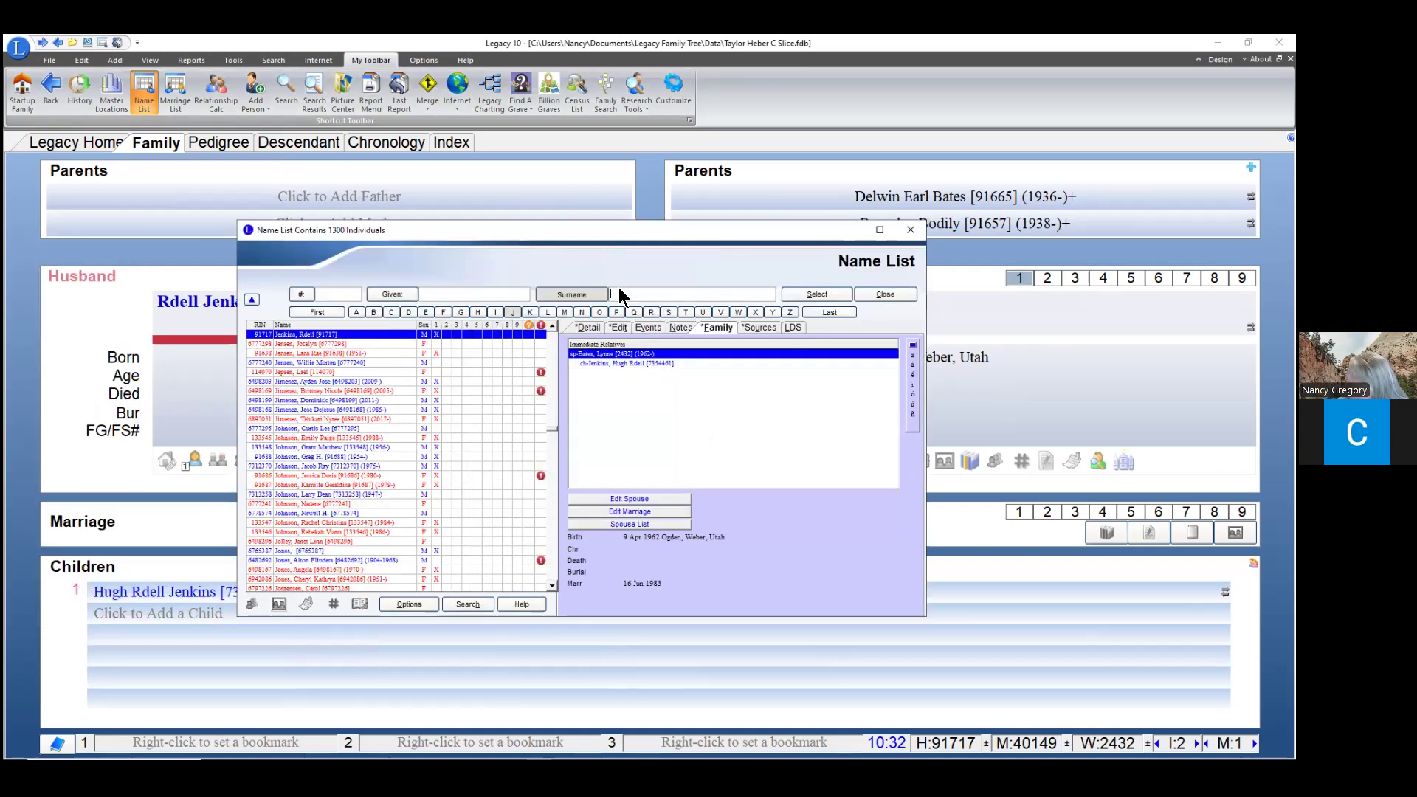
{"action": "type", "text": "Ta"}
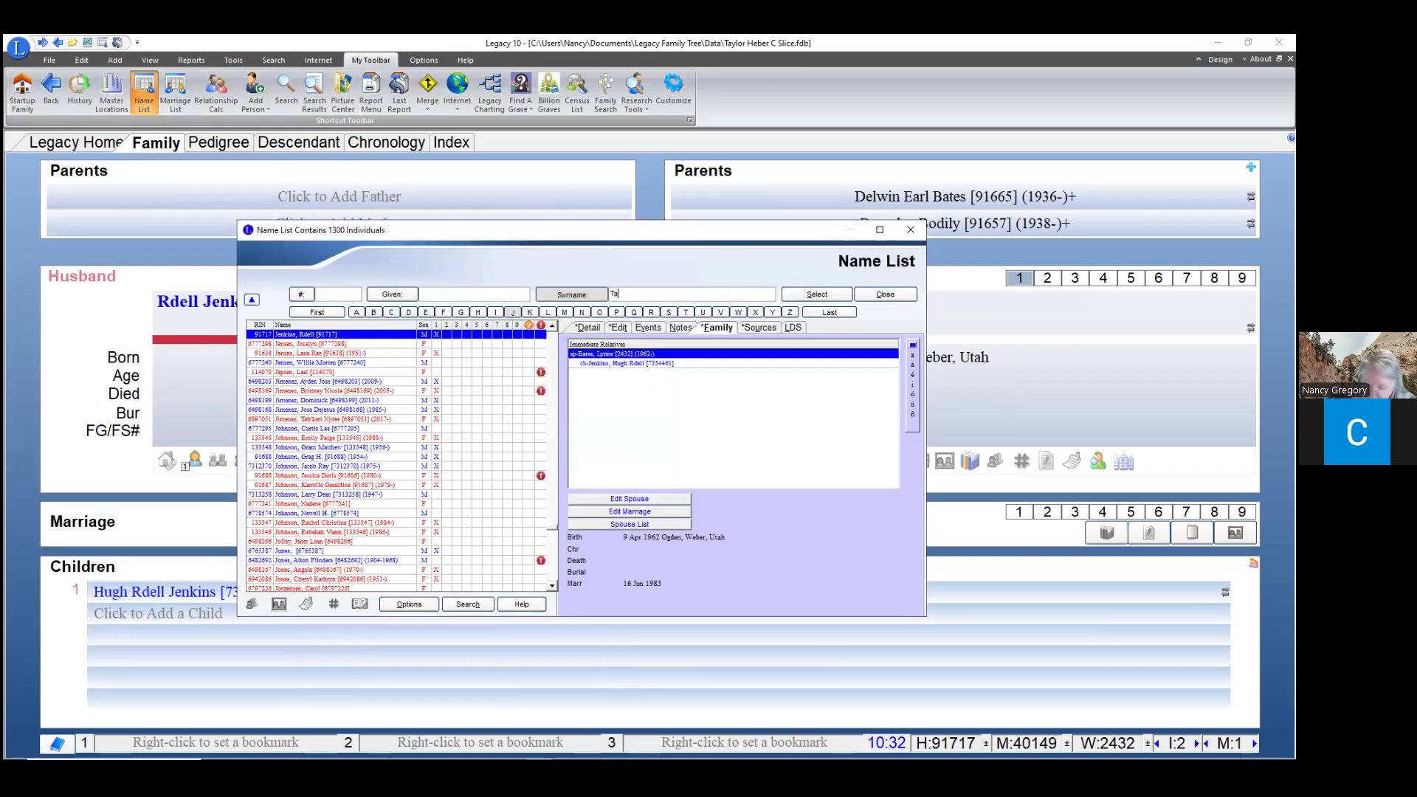
{"action": "type", "text": "ylor, Heber c"}
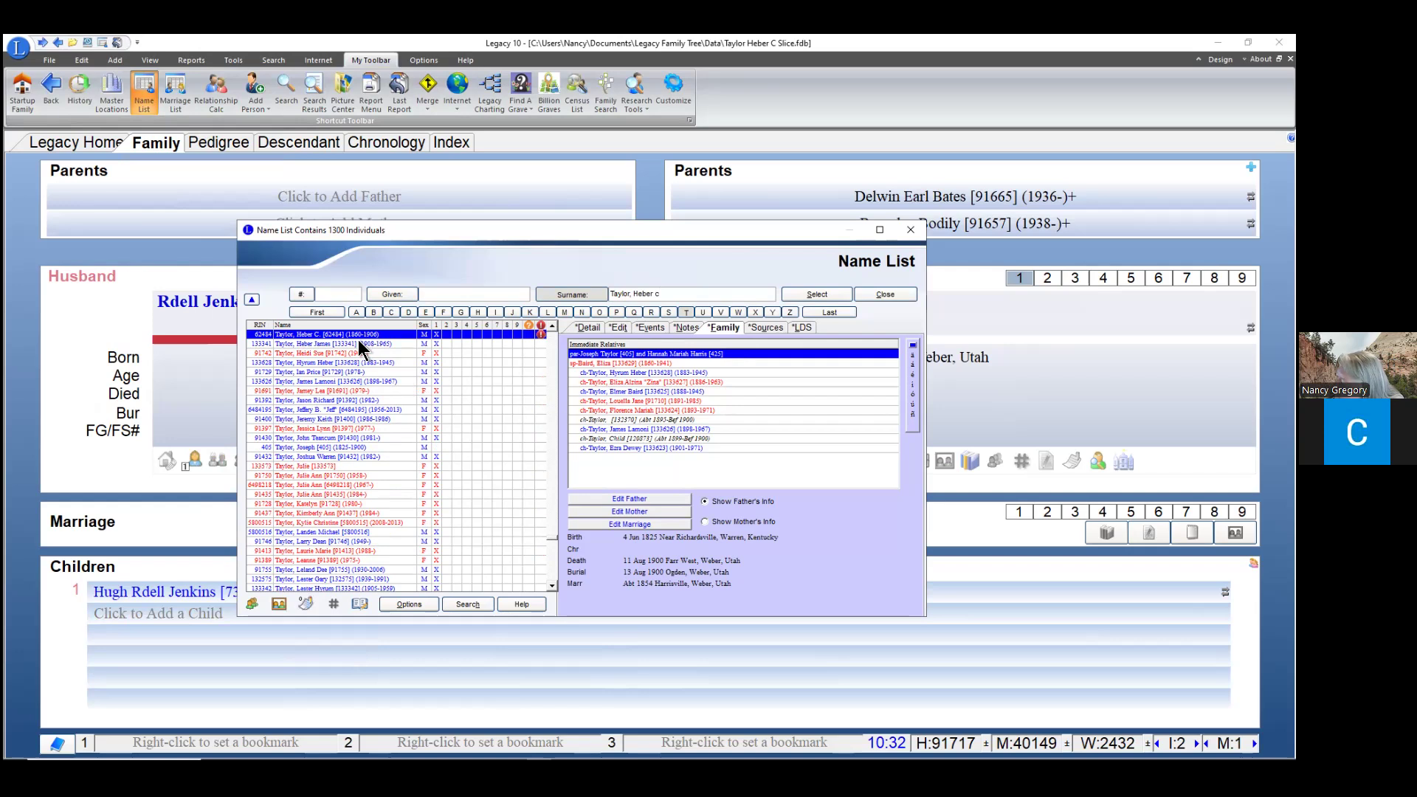
{"action": "left_click", "coordinate": [815, 294]}
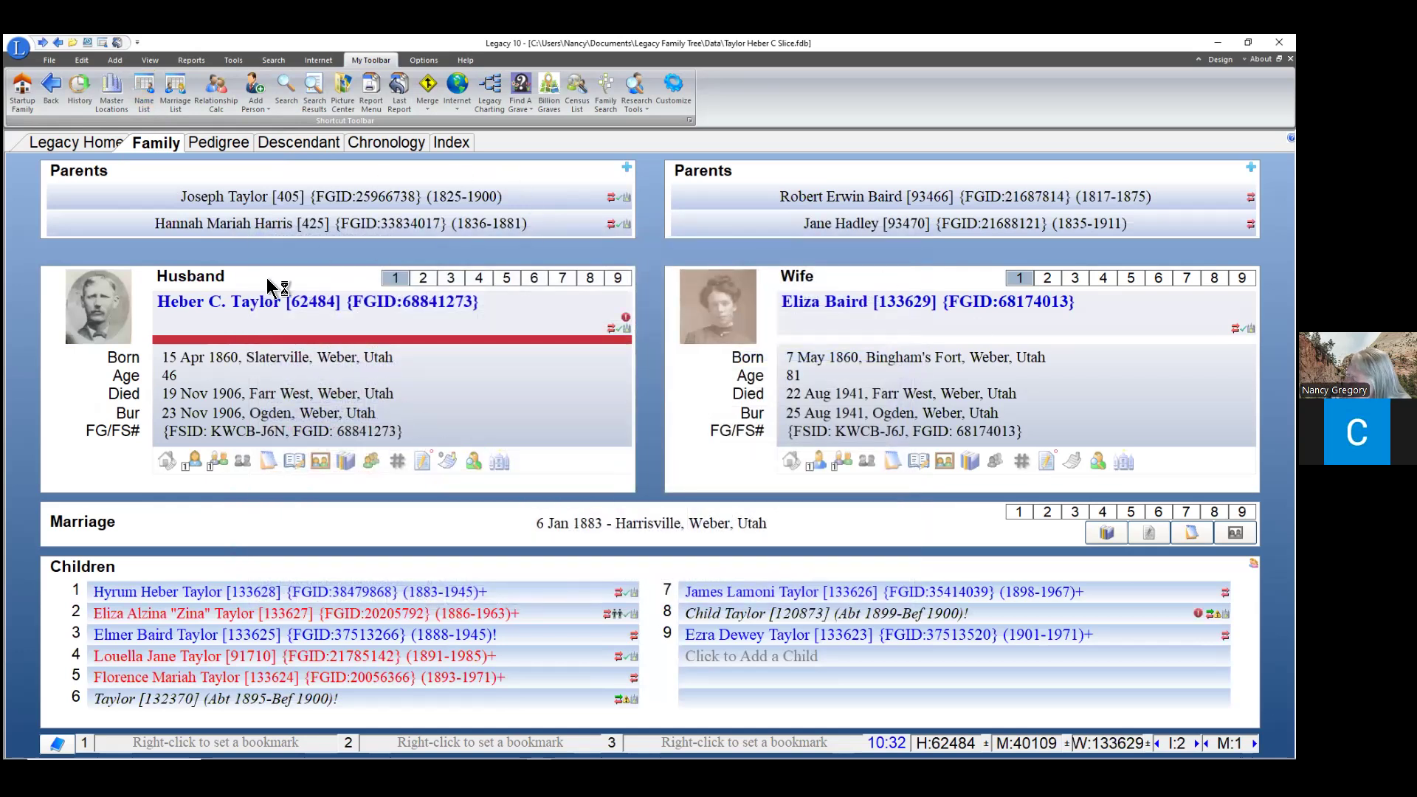
- Check the slice's statistics on Legacy Home and return to the Family view
{"action": "left_click", "coordinate": [77, 143]}
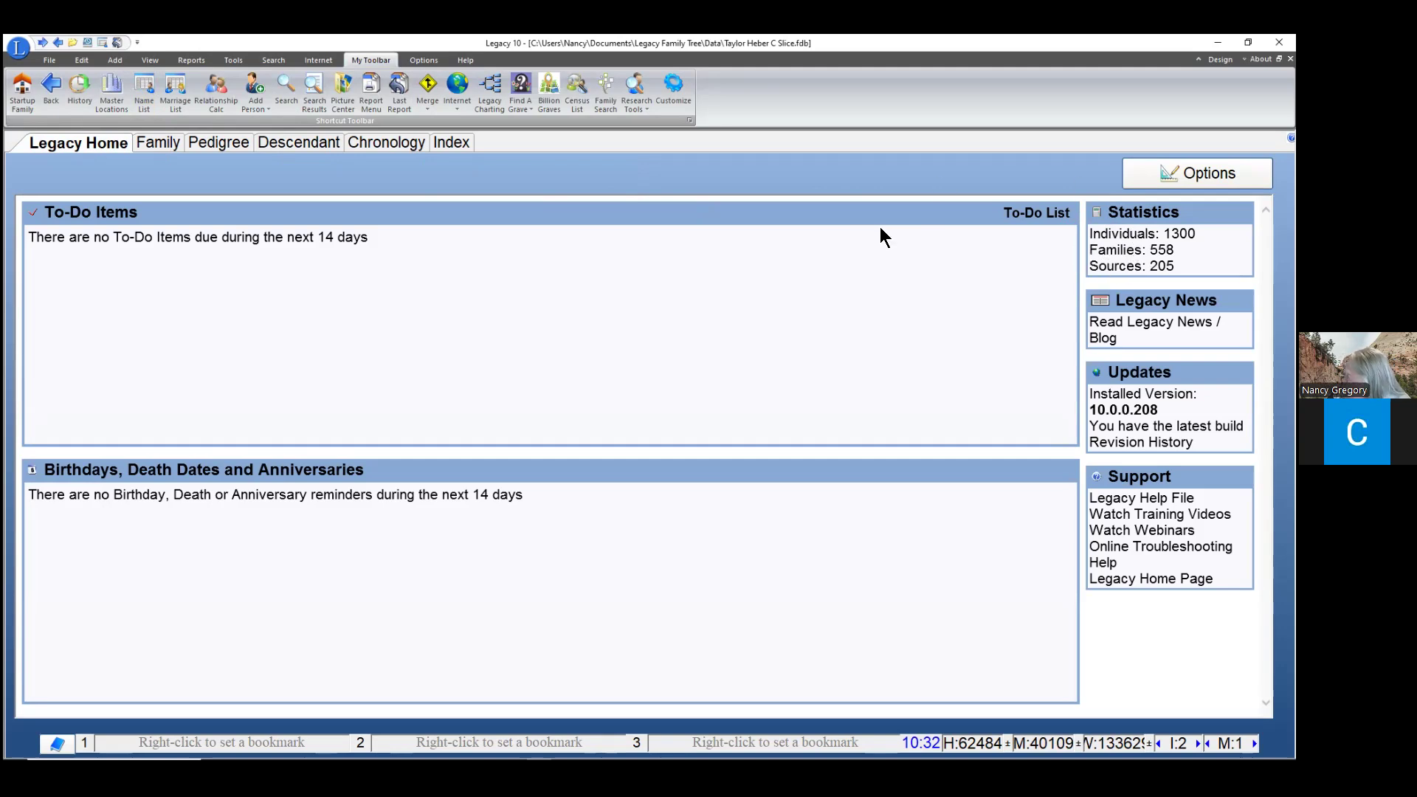
{"action": "left_click", "coordinate": [157, 146]}
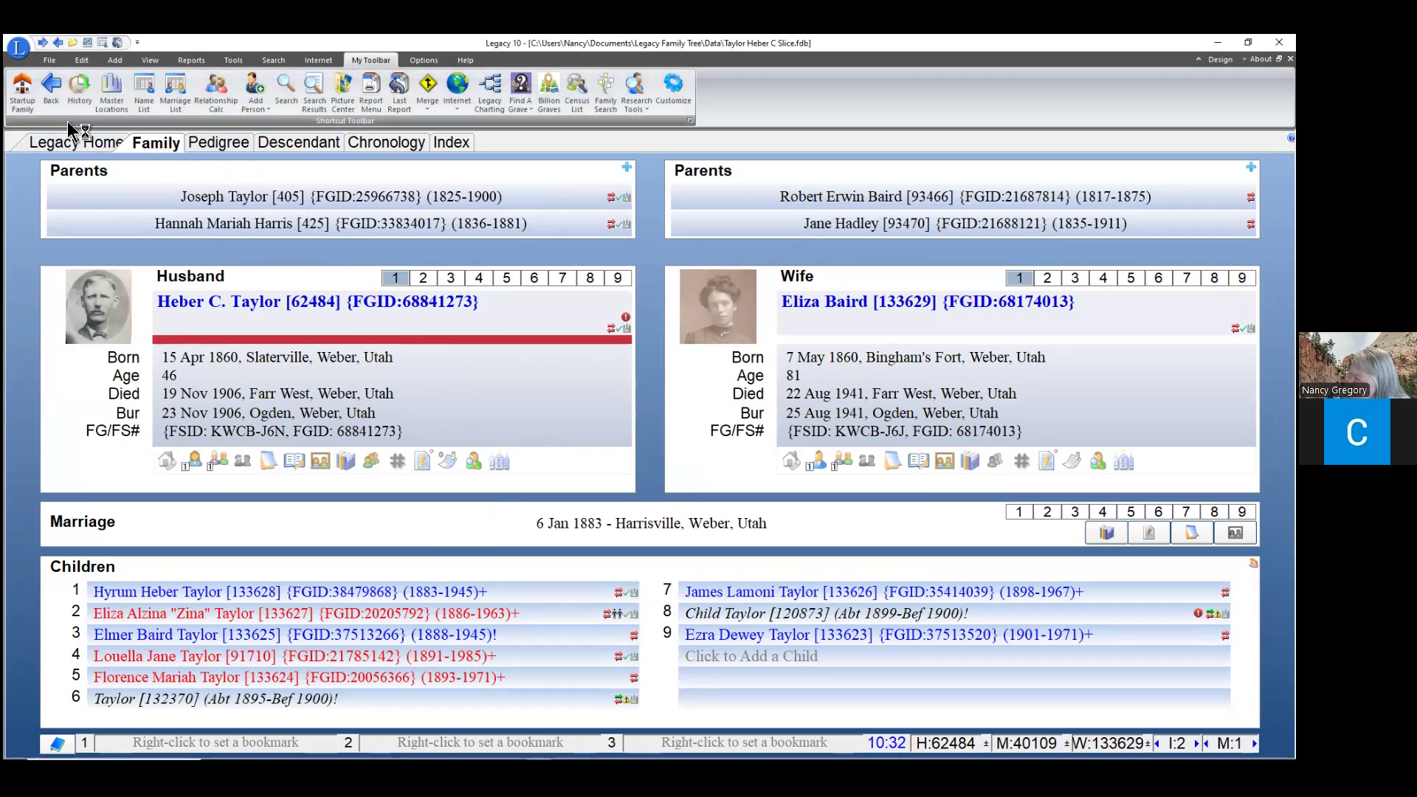
- Back up the slice's family file and media files to the D: drive
{"action": "left_click", "coordinate": [49, 61]}
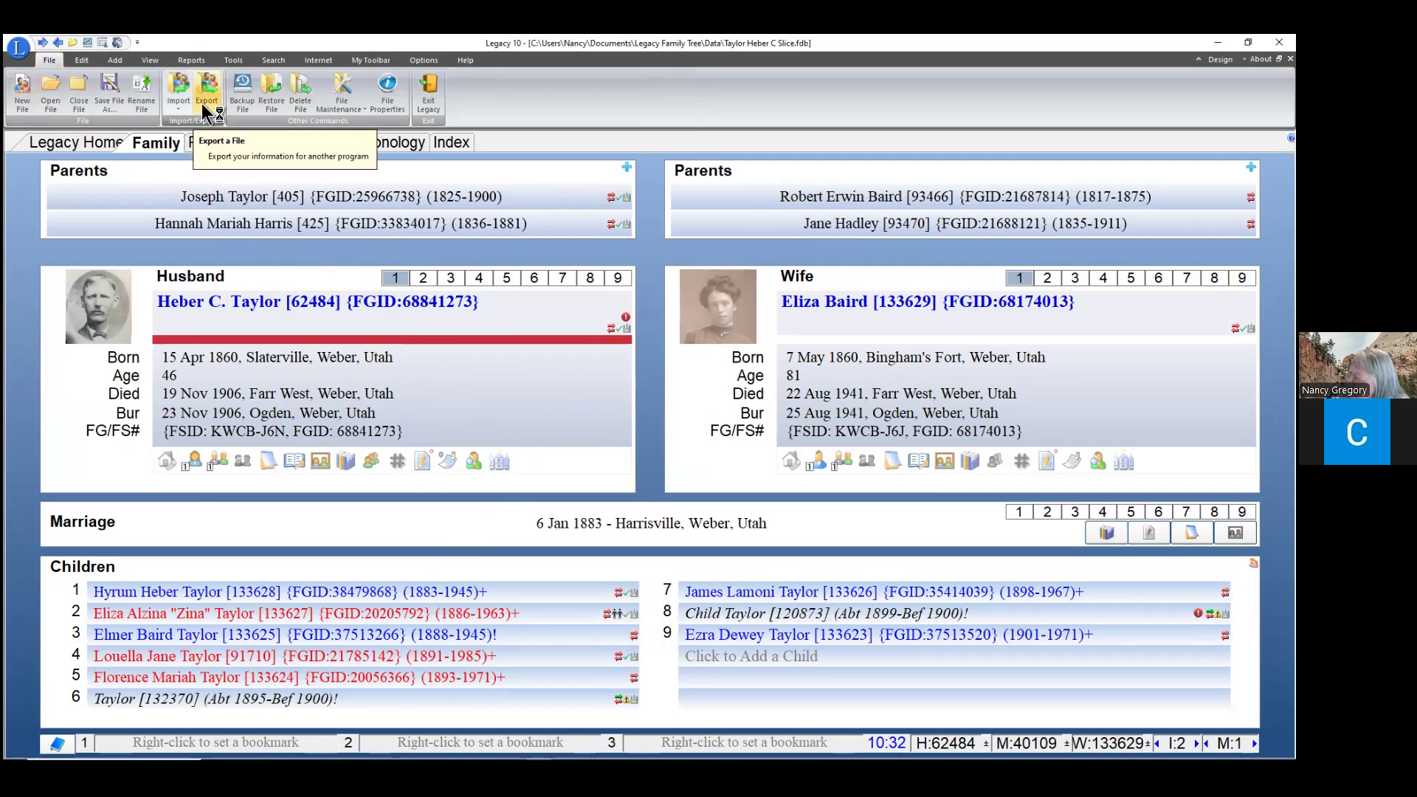
{"action": "left_click", "coordinate": [242, 93]}
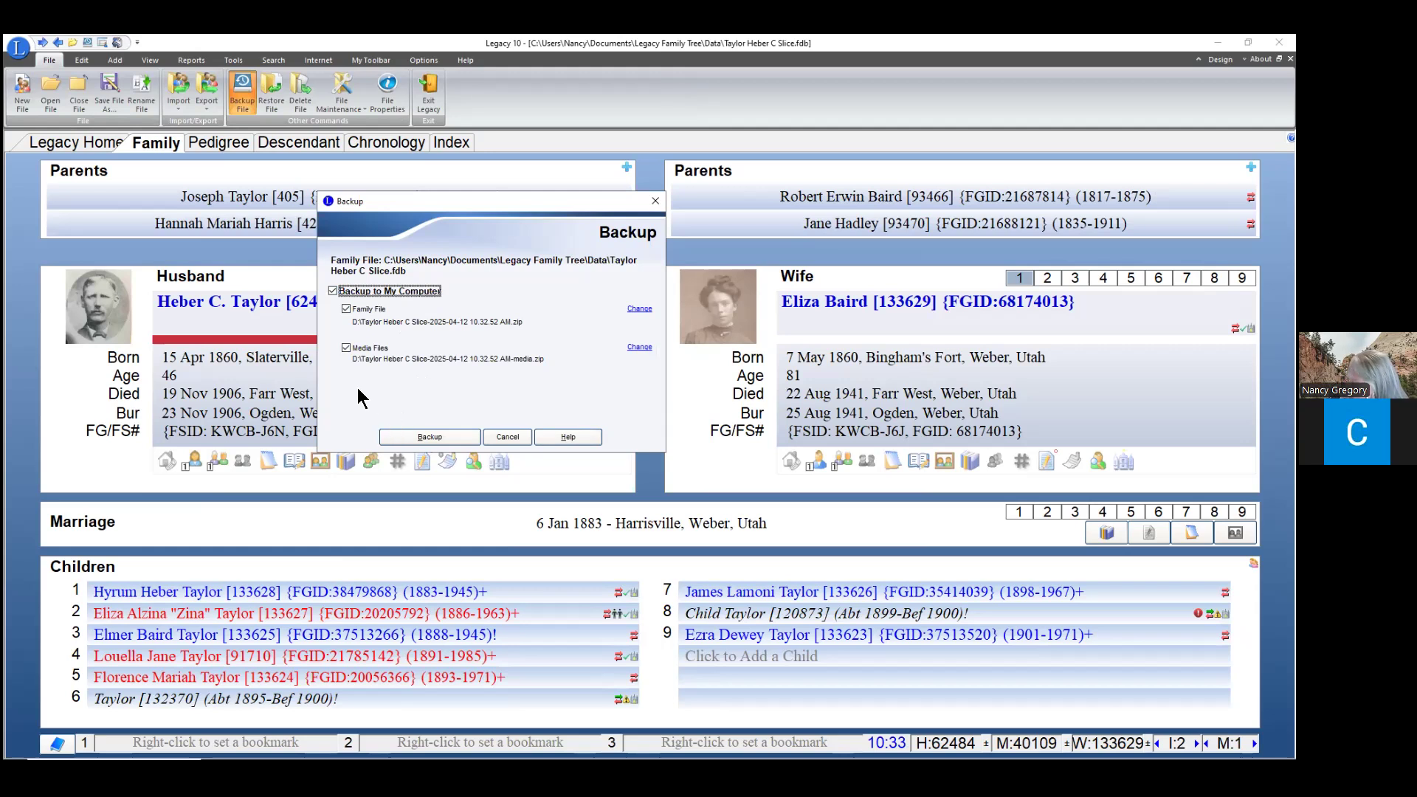
{"action": "left_click", "coordinate": [425, 436]}
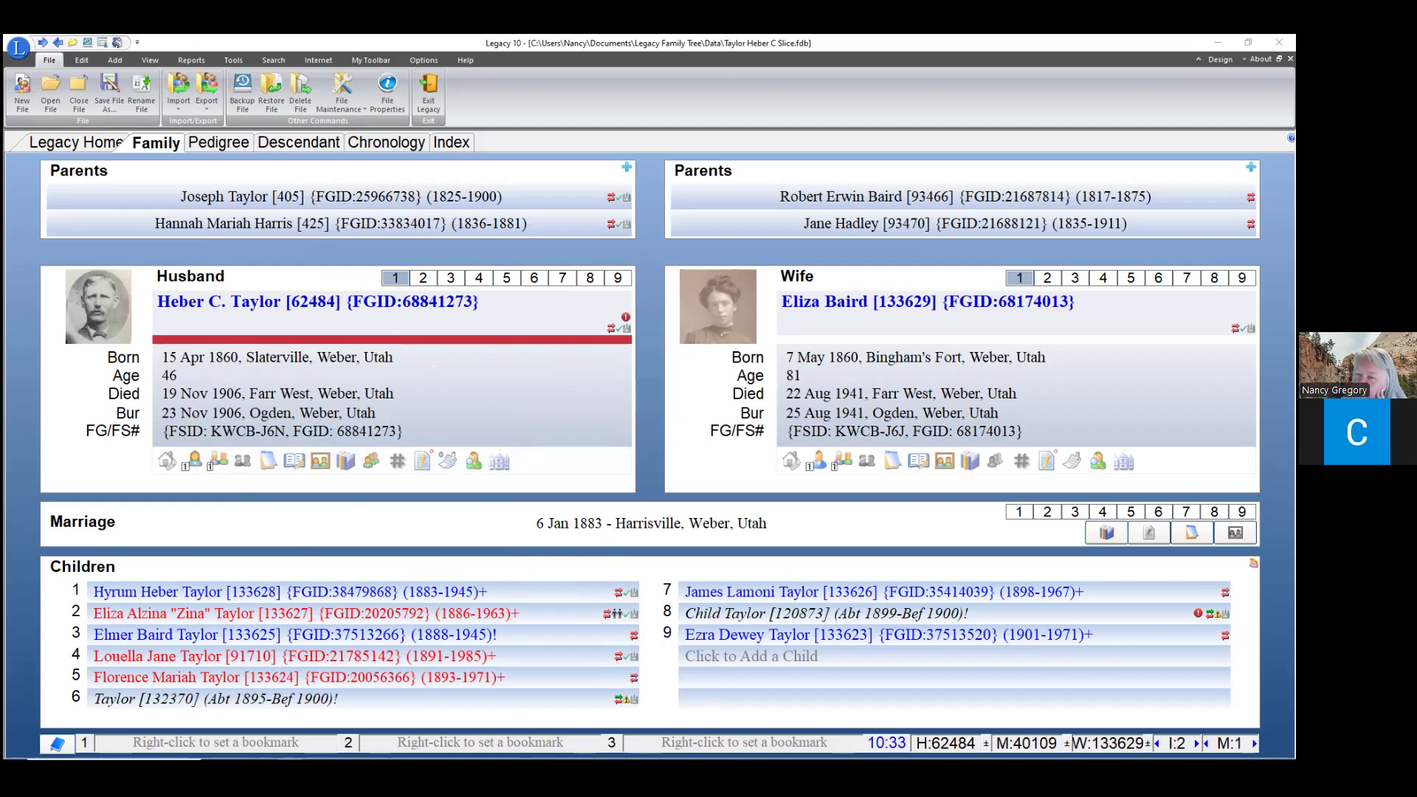
- In File Explorer, open the Genealogy (D:) drive and select the slice's new family file and media backup zips
{"action": "left_click_drag", "start_coordinate": [467, 142], "coordinate": [467, 141]}
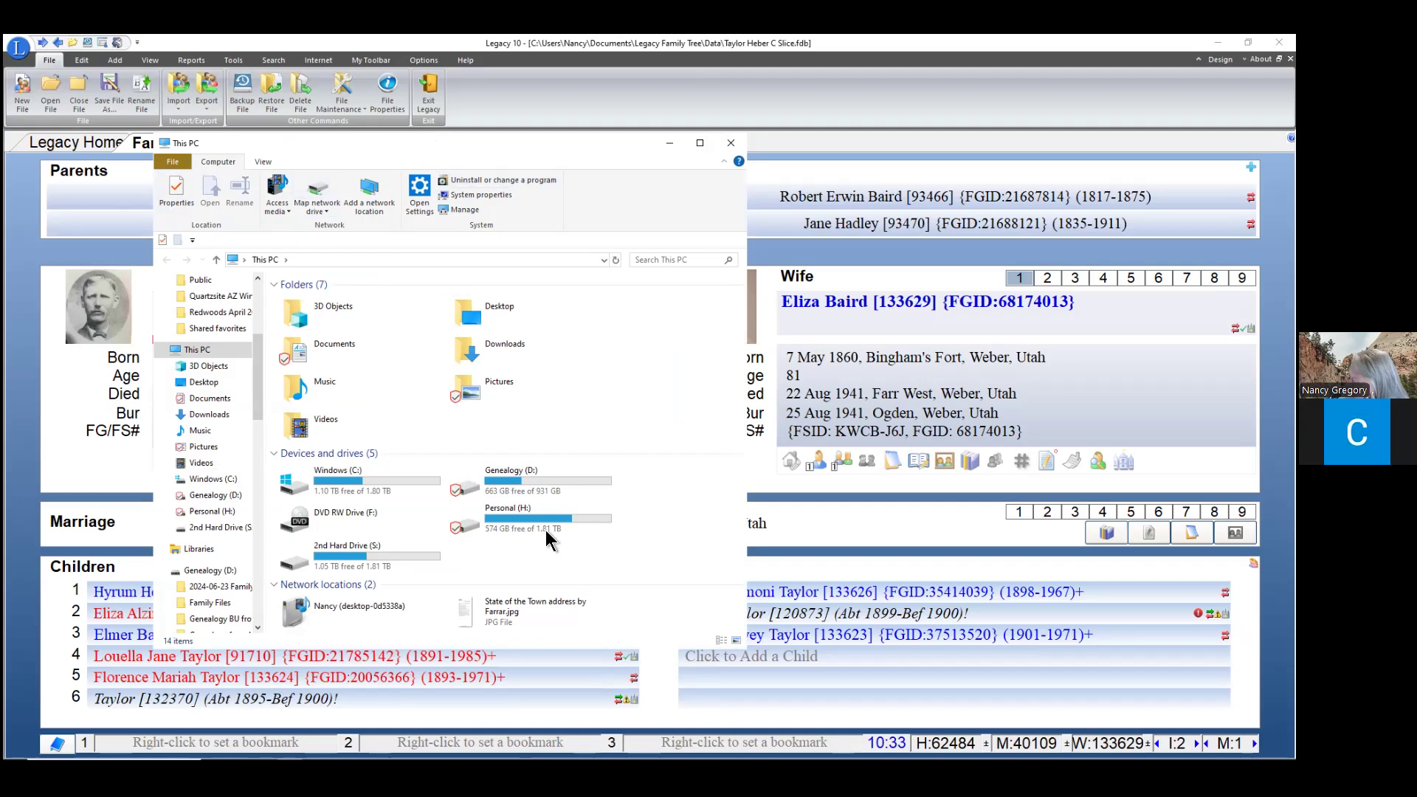
{"action": "left_click", "coordinate": [504, 473]}
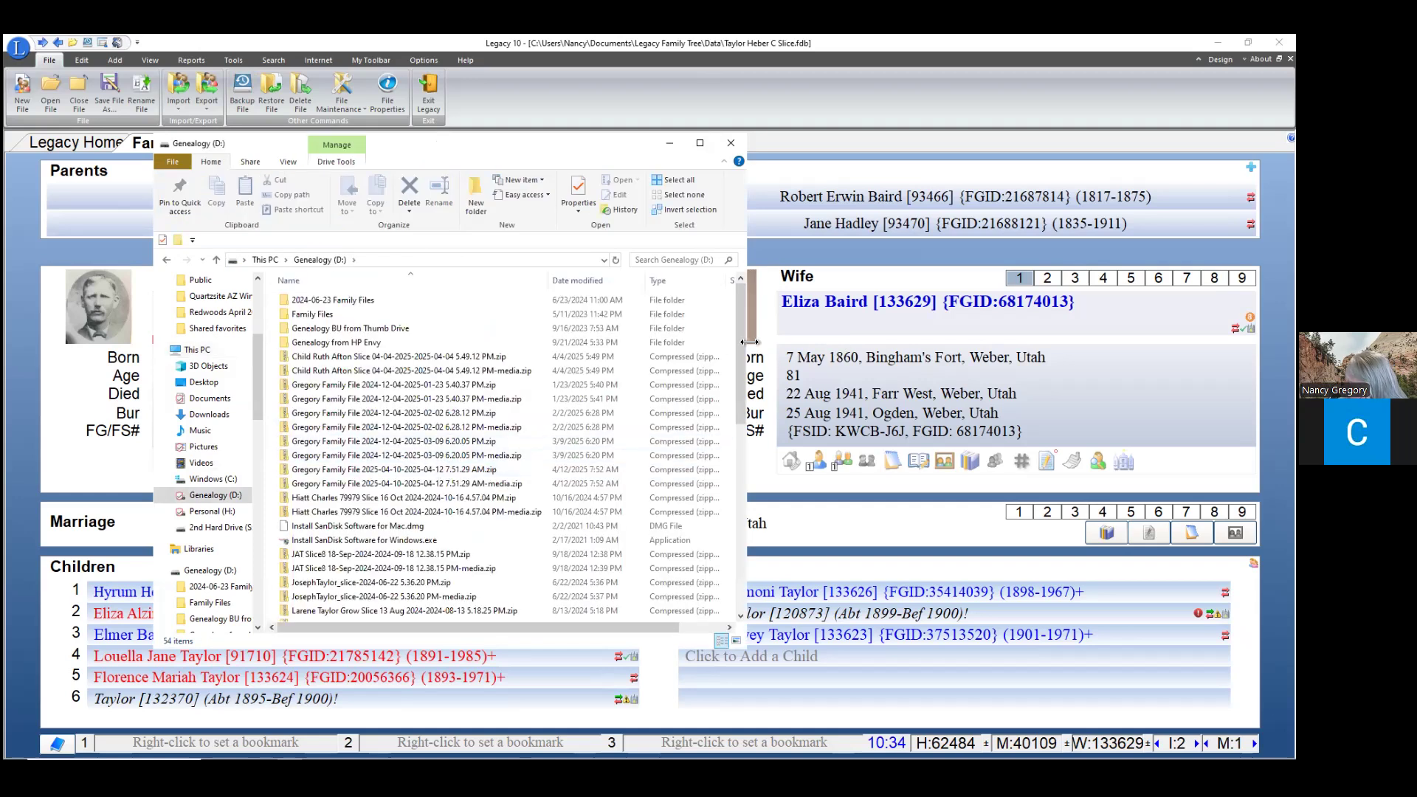
{"action": "scroll", "coordinate": [426, 541], "scroll_direction": "down", "scroll_amount": 10}
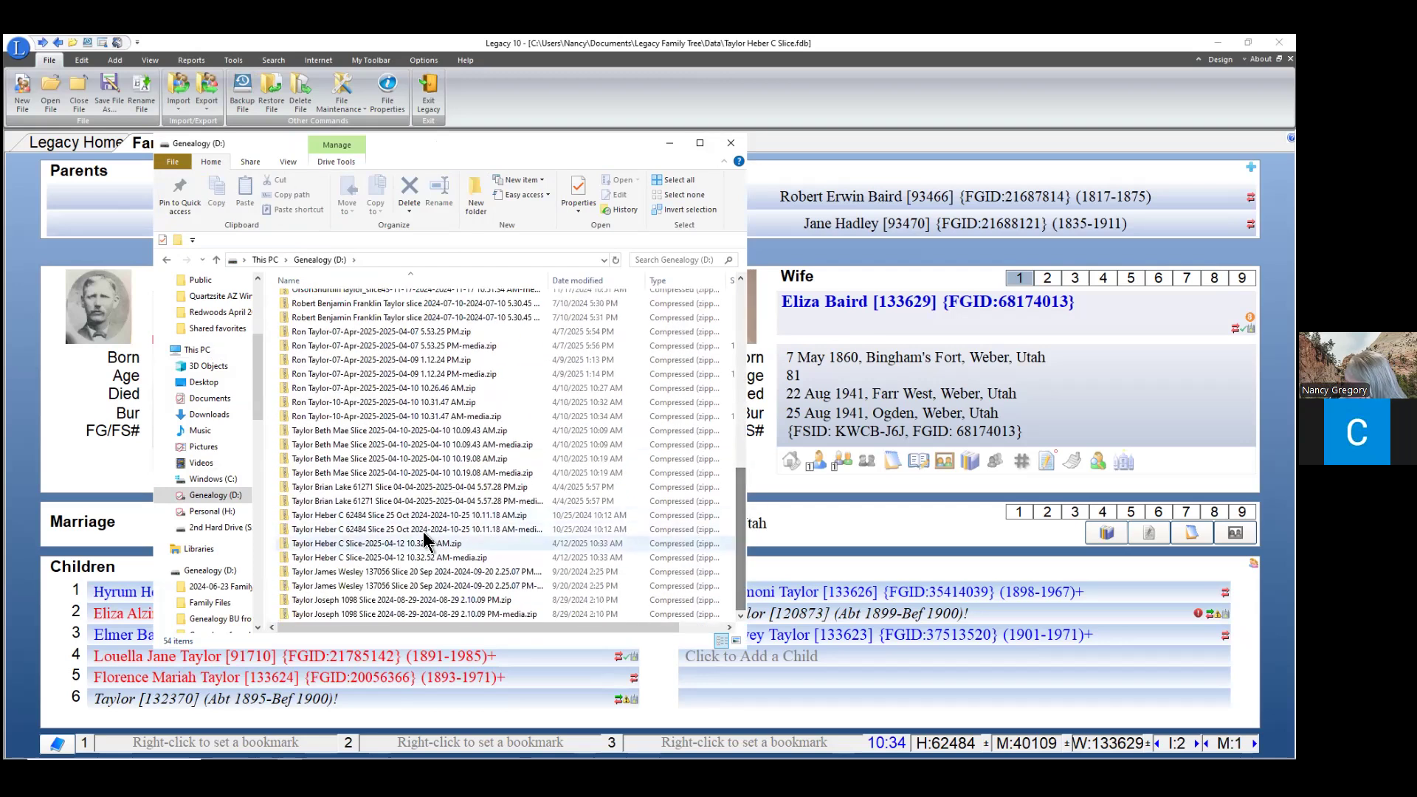
{"action": "left_click", "coordinate": [334, 546]}
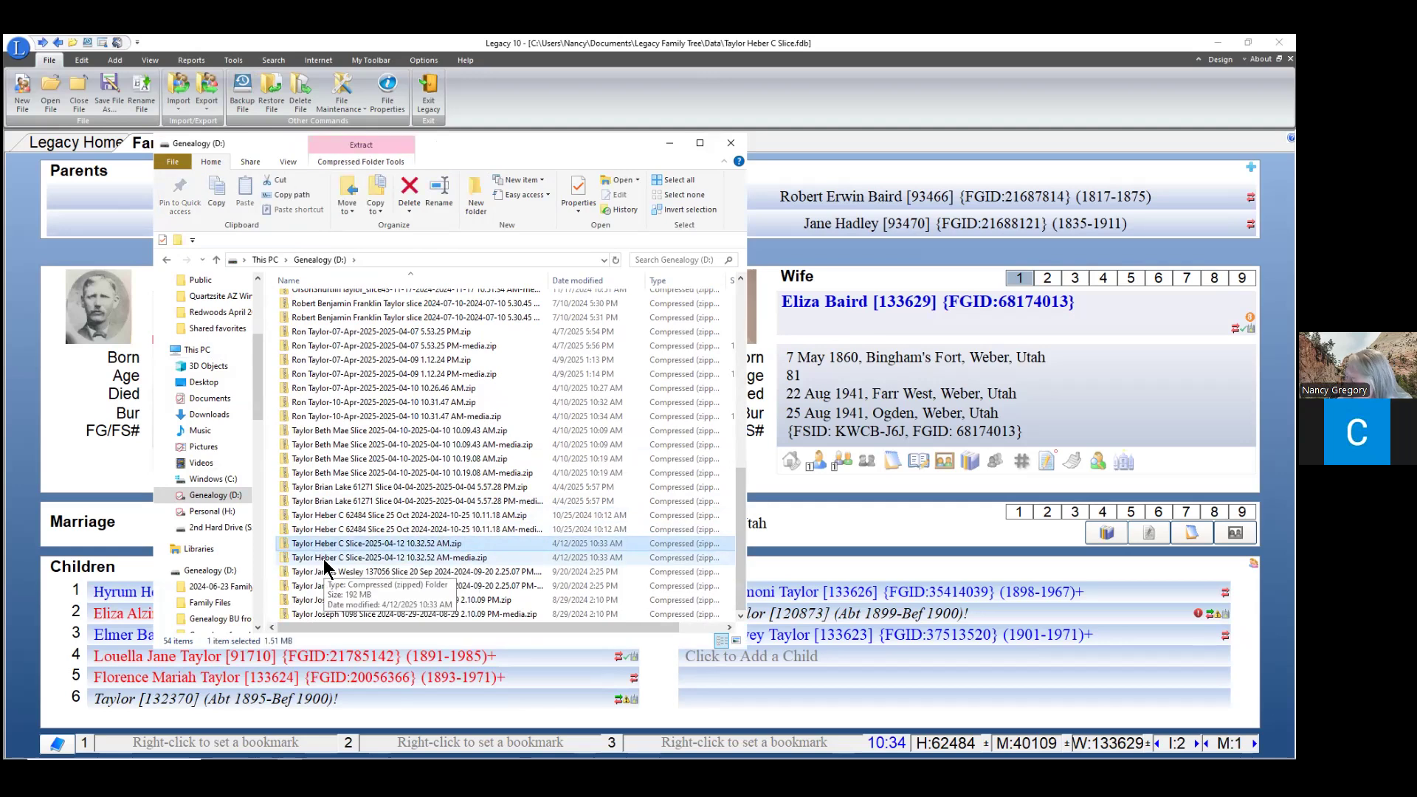
{"action": "left_click", "coordinate": [325, 558], "text": "ctrl"}
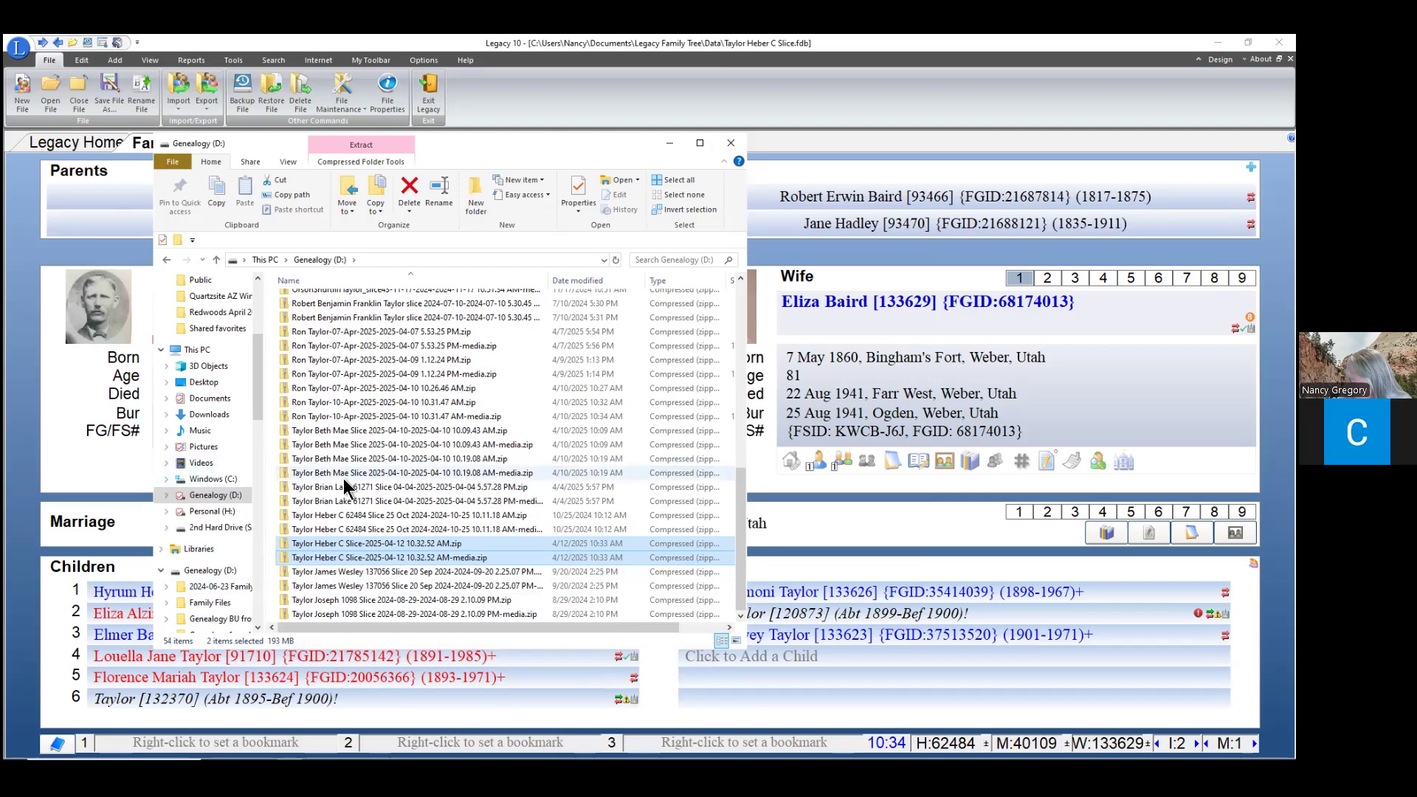
{"action": "mouse_move", "coordinate": [436, 626]}
{"action": "left_mouse_down"}
{"action": "mouse_move", "coordinate": [529, 625]}
{"action": "mouse_move", "coordinate": [440, 622]}
{"action": "left_mouse_up"}
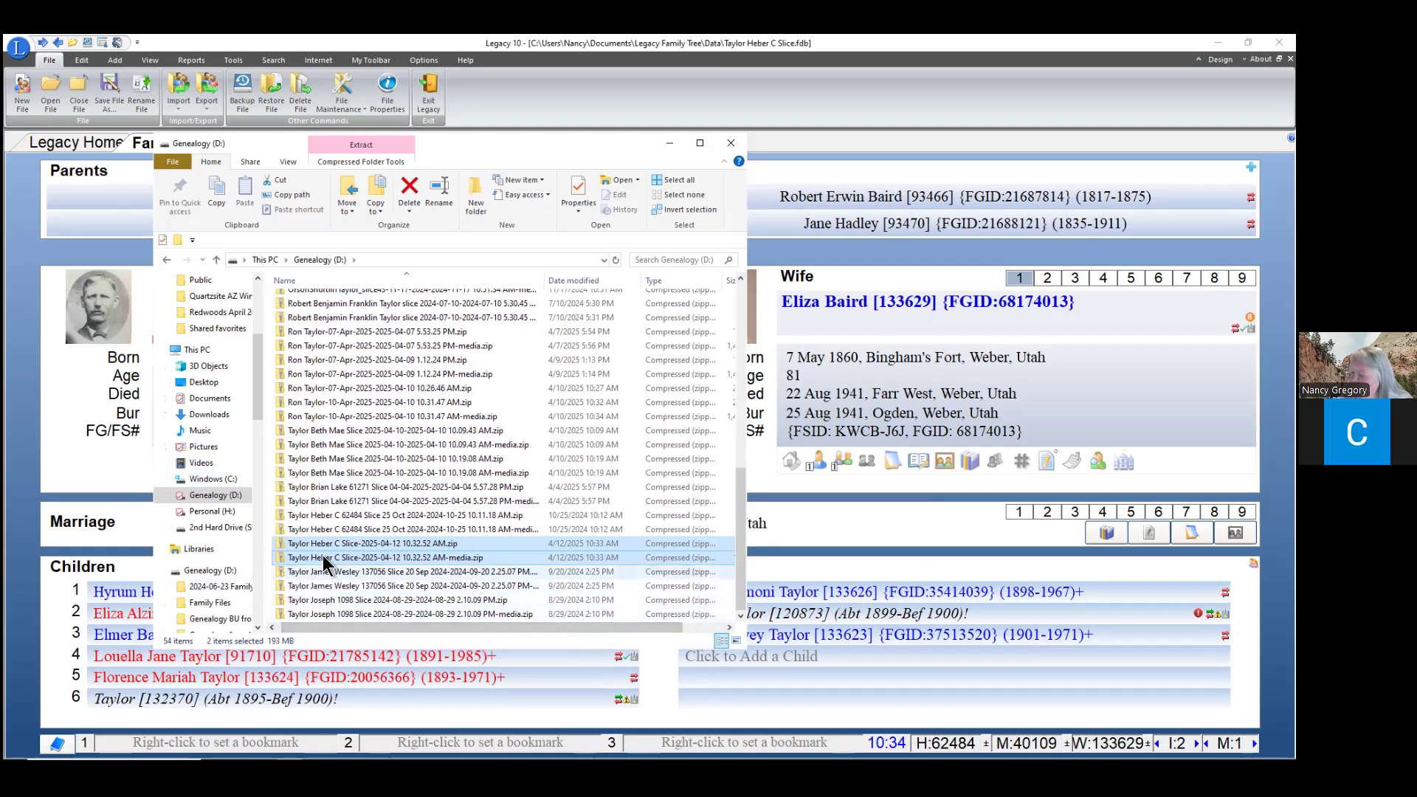